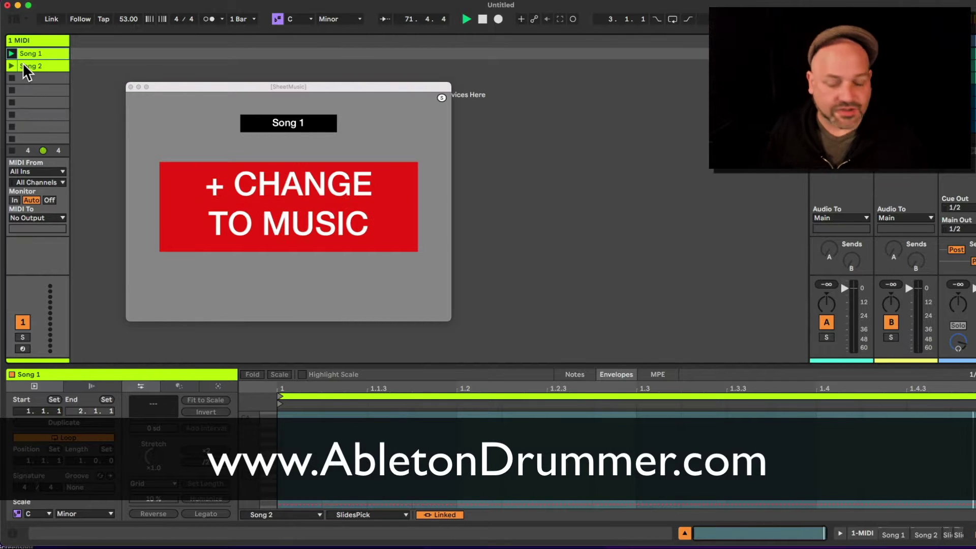
Examine the MIDI track's slide devices and the Song 1 clip's automation envelope
left_click(35, 40)
left_click(35, 40)
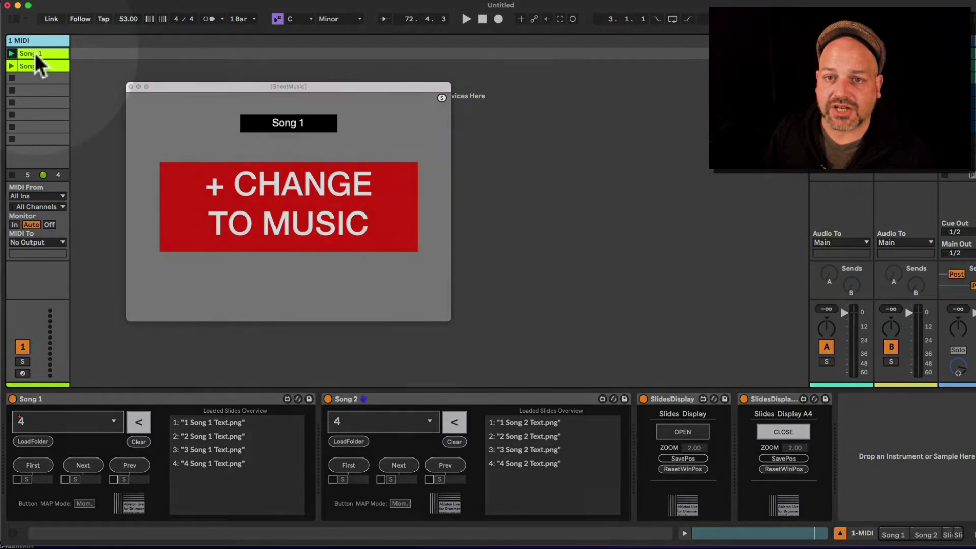
double_click(35, 53)
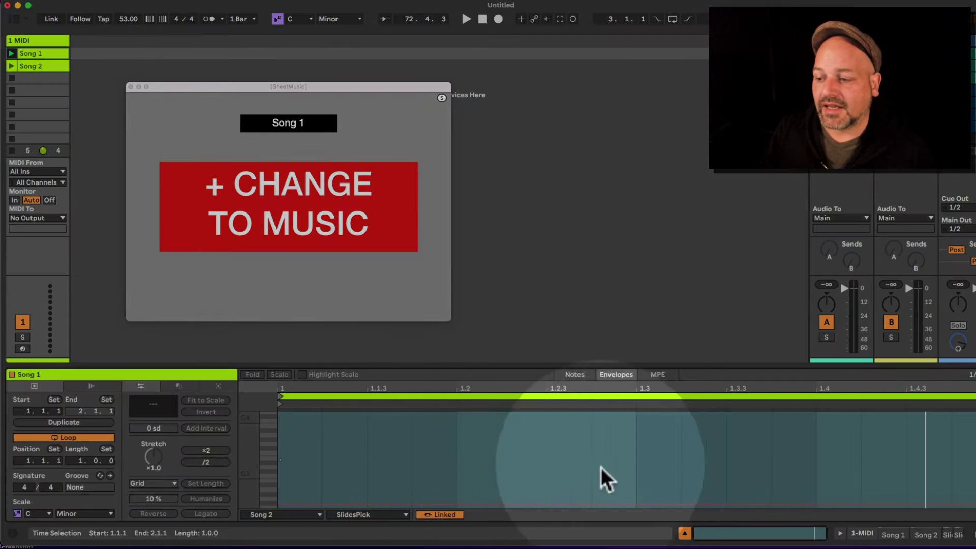
Show the Song 2 clip's envelope, launch the clip to watch its slides change, and stop playback
left_click(31, 65)
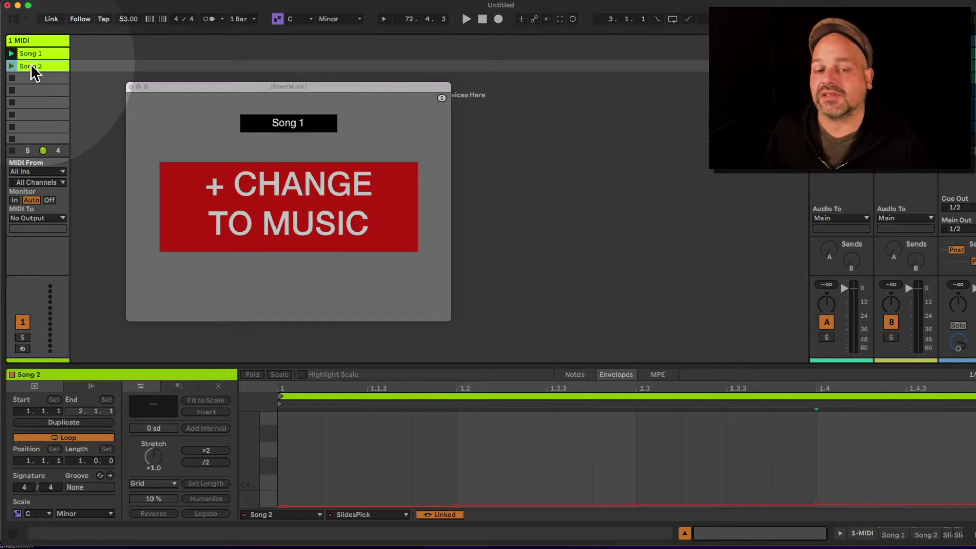
left_click(11, 67)
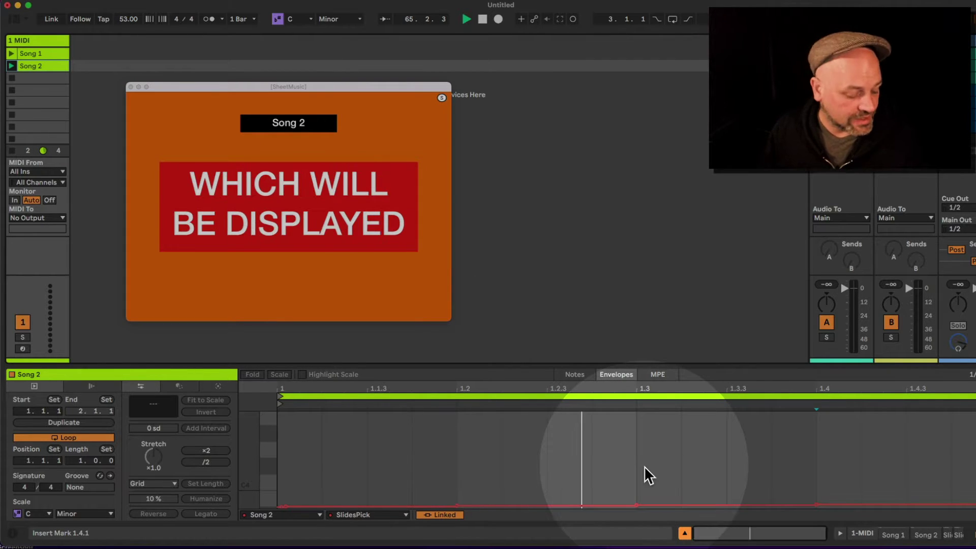
key("space")
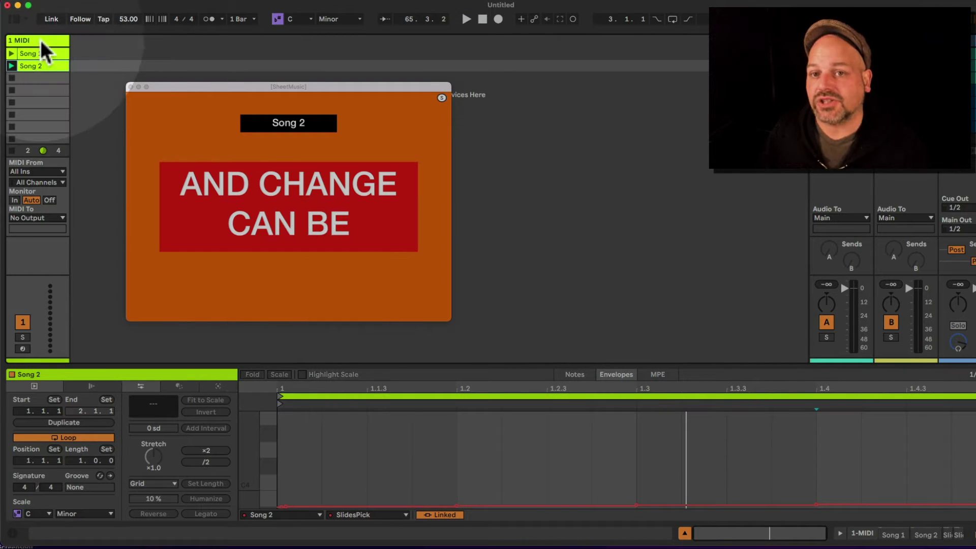
Show the MIDI track's devices and delete the Song 1 and Song 2 clips
key("shift+Tab")
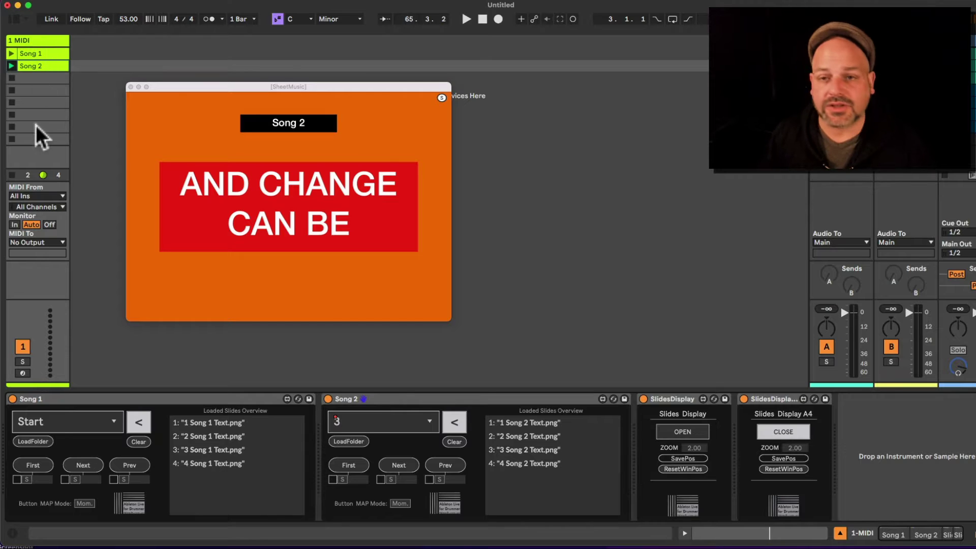
left_click_drag(38, 90, 41, 57)
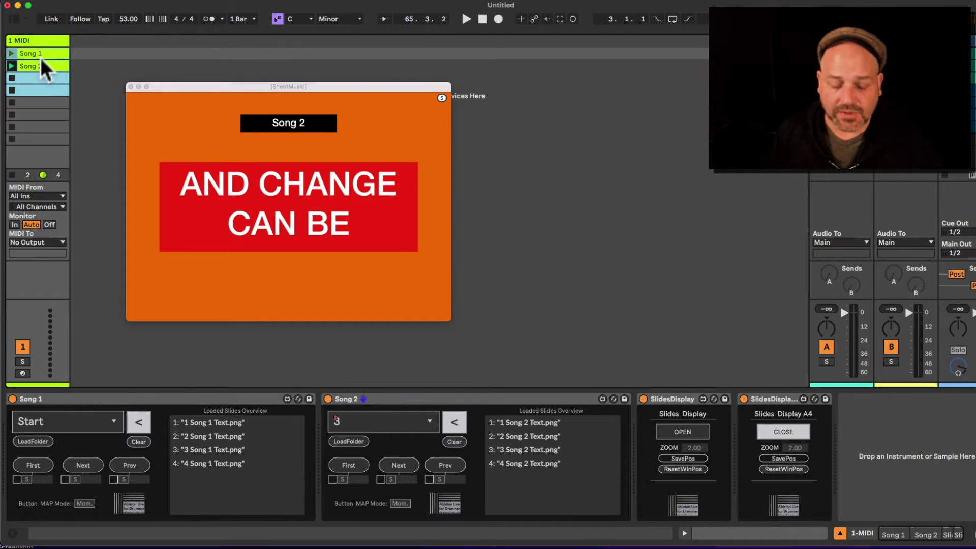
key("Delete")
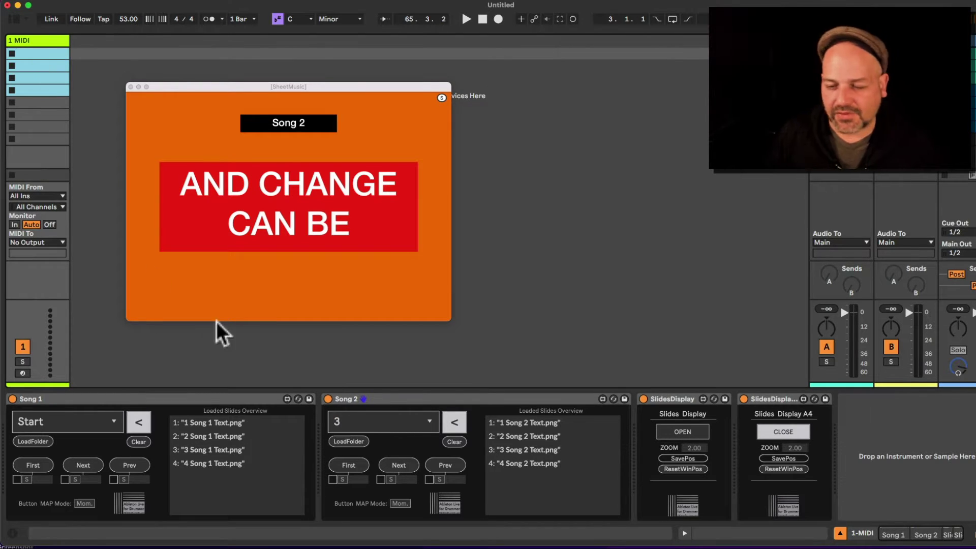
Delete the Song 1 and Song 2 slide picker devices from the MIDI track, keeping both display devices
left_click(219, 398)
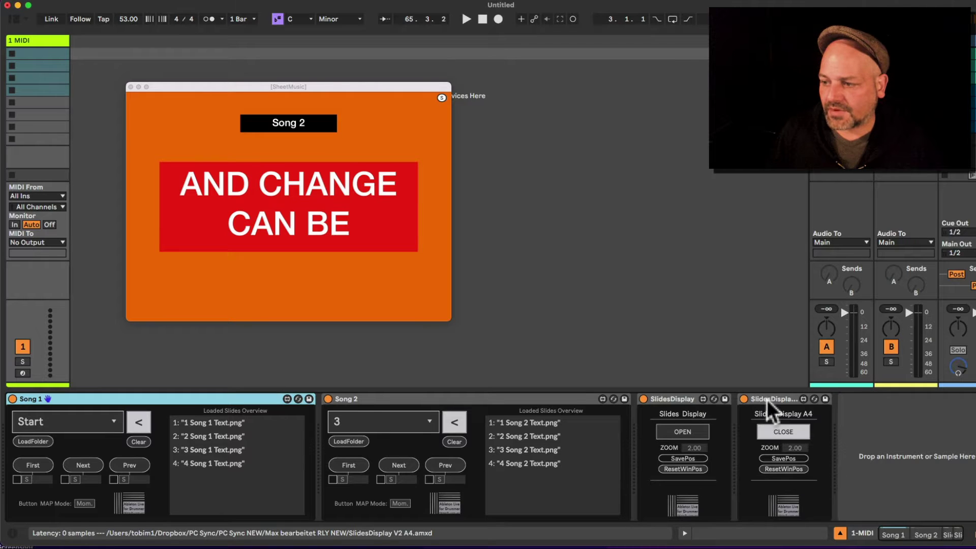
left_click(521, 402, "shift")
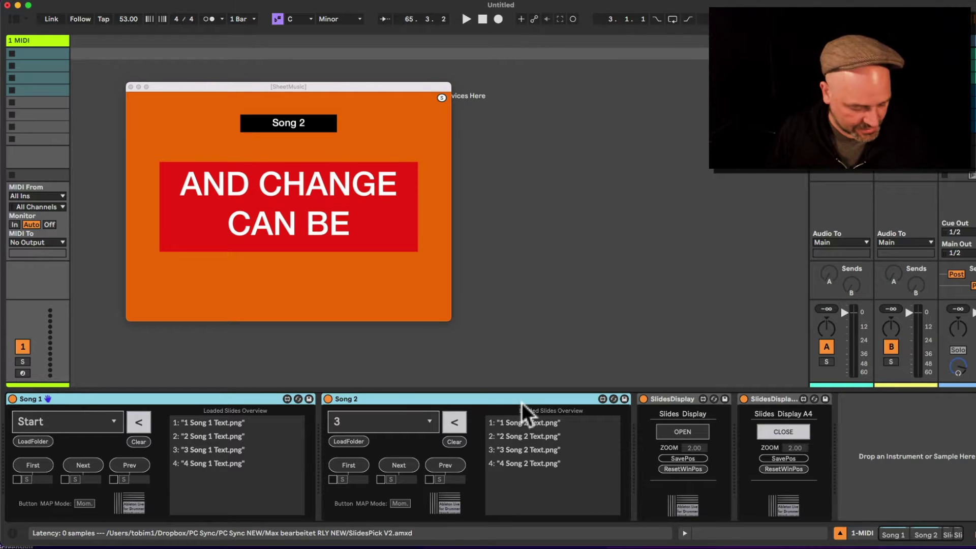
key("Delete")
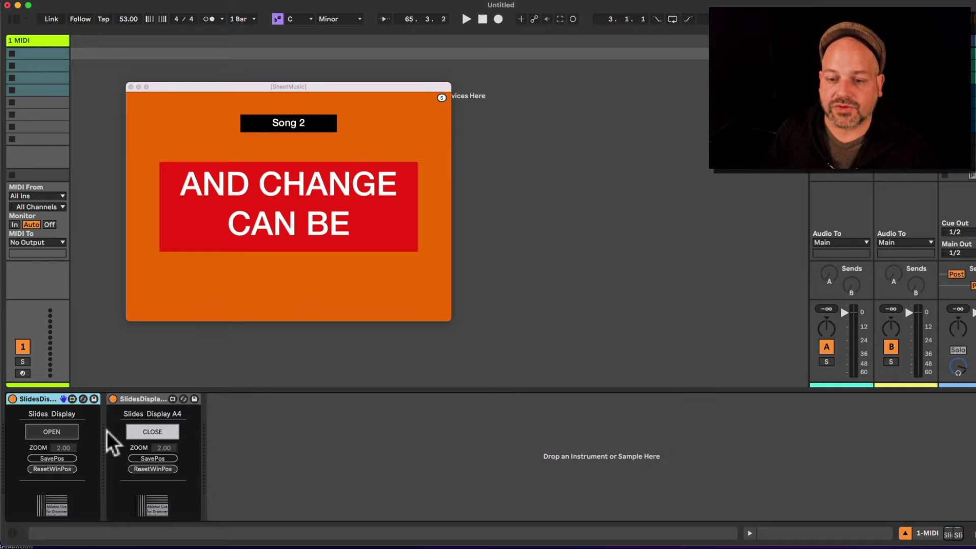
Toggle the Slides Display and Slides Display A4 windows closed and open, leaving both open
left_click(145, 437)
left_click(71, 435)
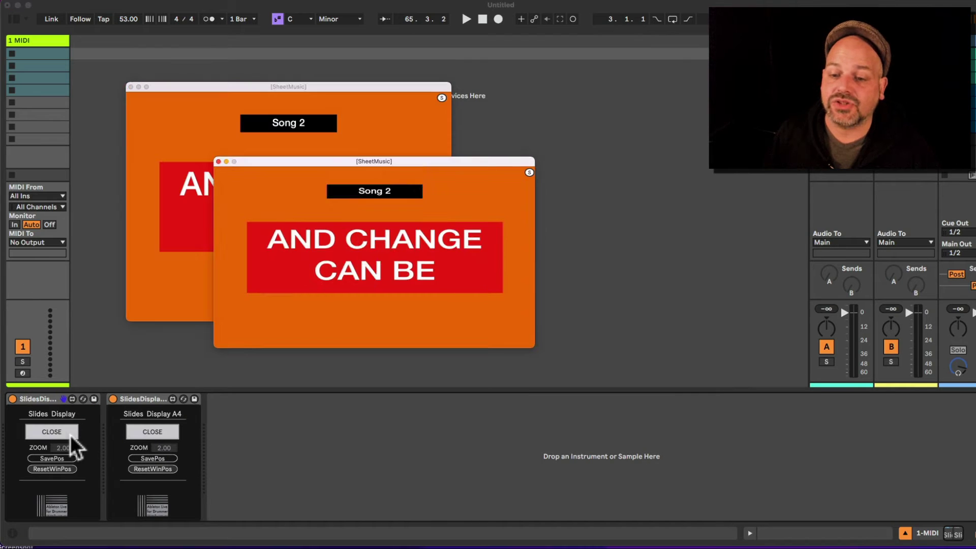
left_click(70, 435)
left_click(144, 432)
left_click(147, 433)
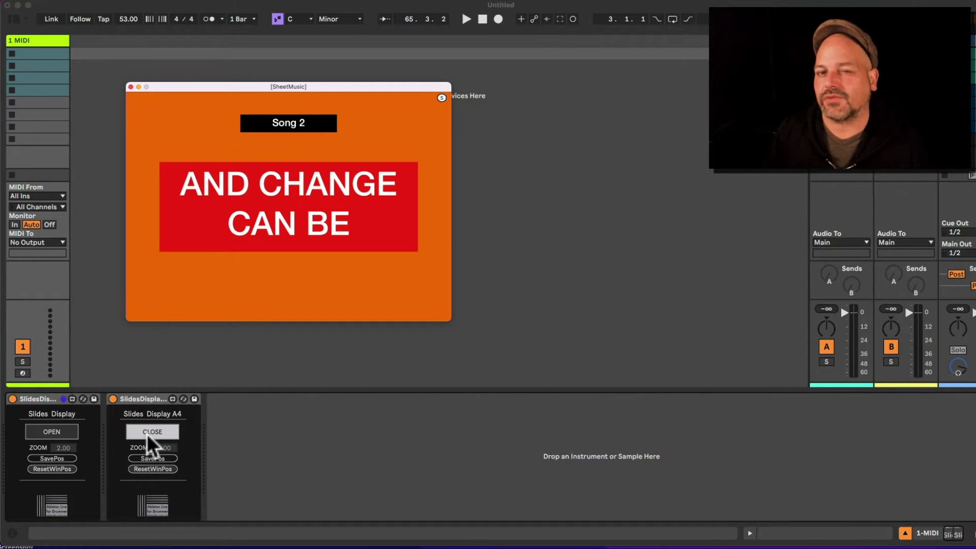
left_click(70, 435)
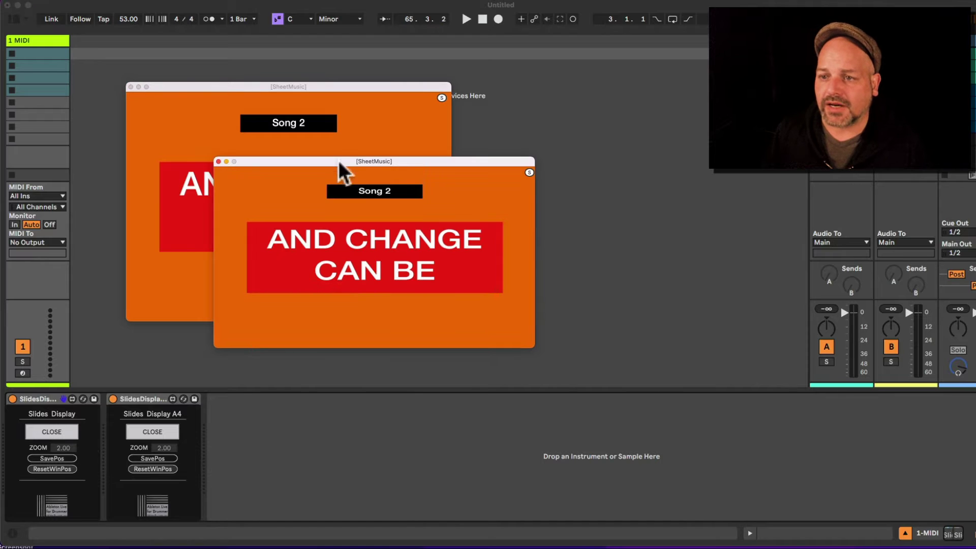
Place the Slides Display window beside the A4 window and try out the zoom, returning it to 2.00
left_click_drag(325, 166, 578, 137)
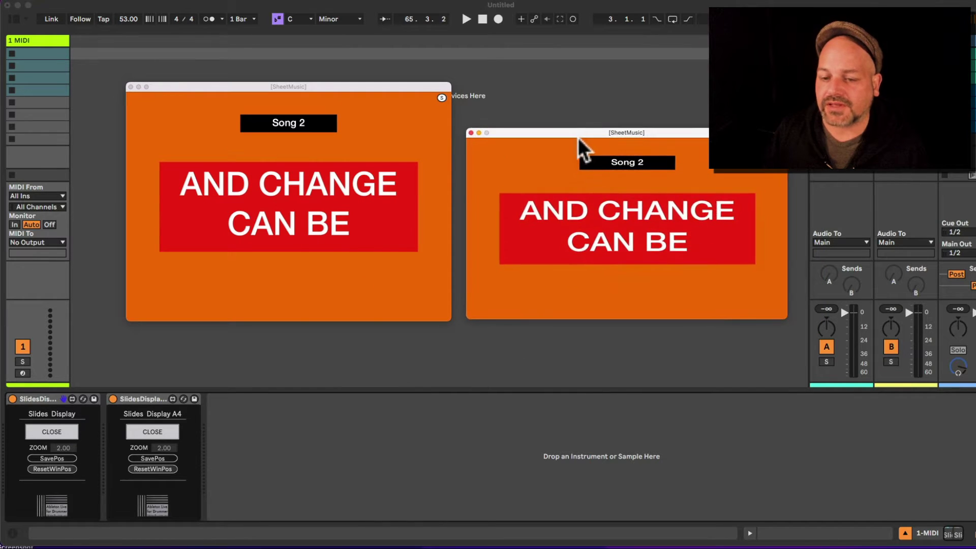
mouse_move(163, 451)
left_mouse_down()
mouse_move(164, 427)
mouse_move(166, 454)
left_mouse_up()
left_click_drag(63, 448, 66, 450)
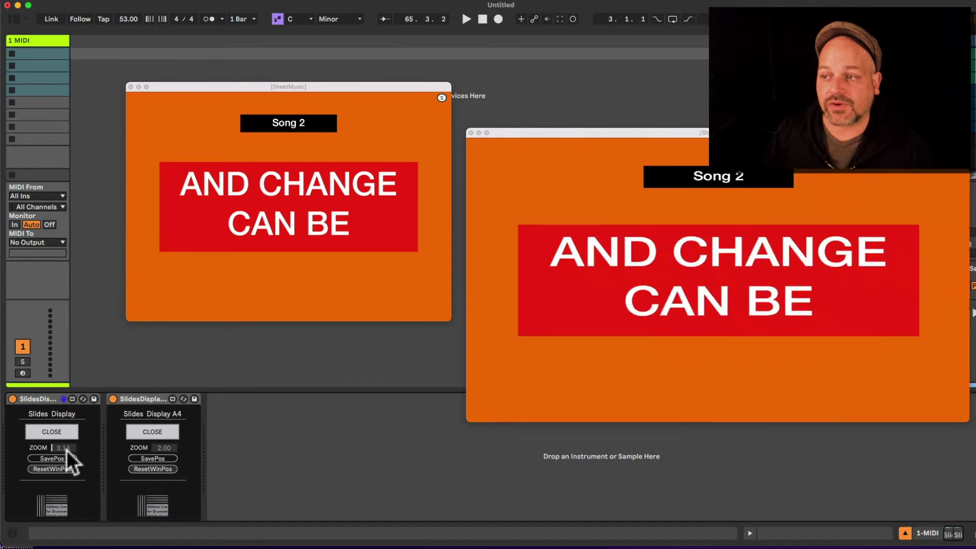
left_click_drag(525, 131, 559, 163)
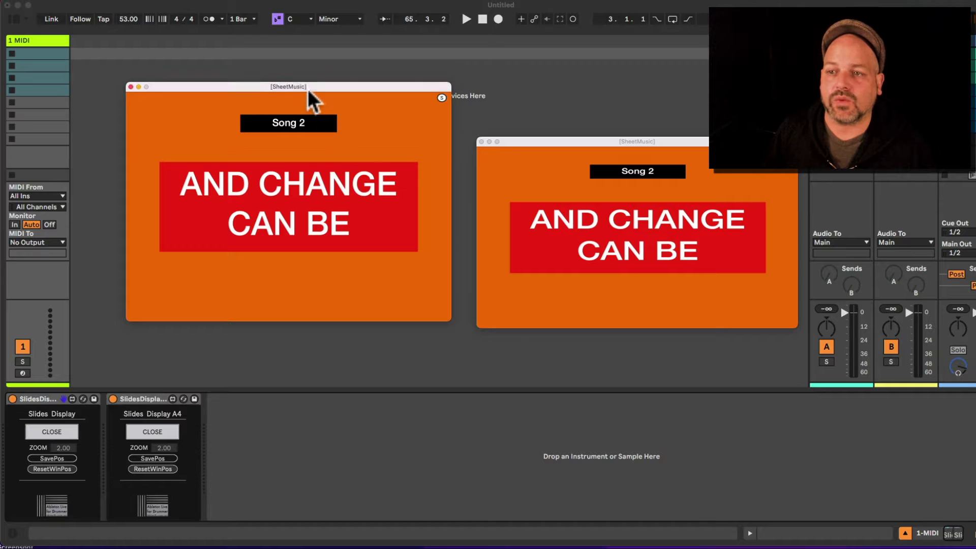
Close the Slides Display window and reposition the open Slides Display A4 window over the session area next to the MIDI track
left_click_drag(307, 89, 288, 100)
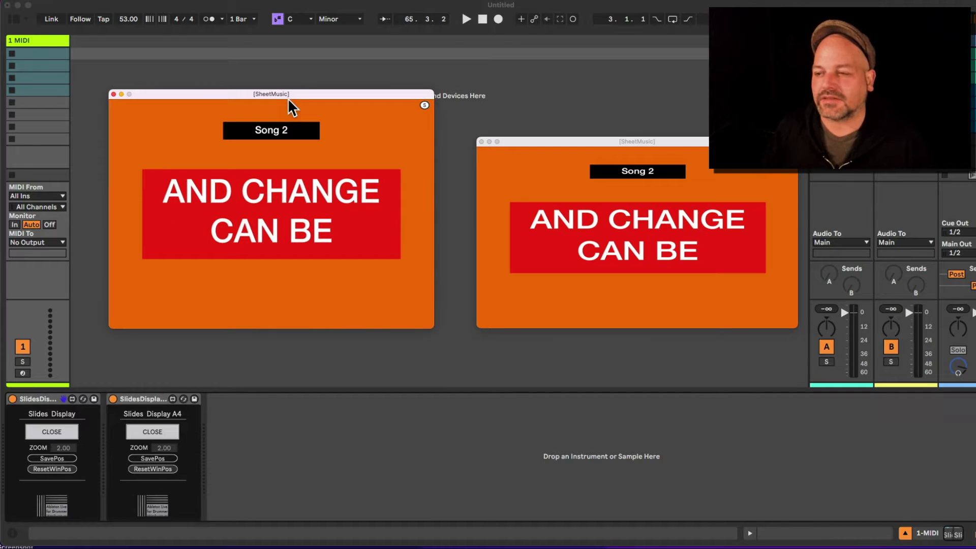
left_click_drag(549, 146, 429, 157)
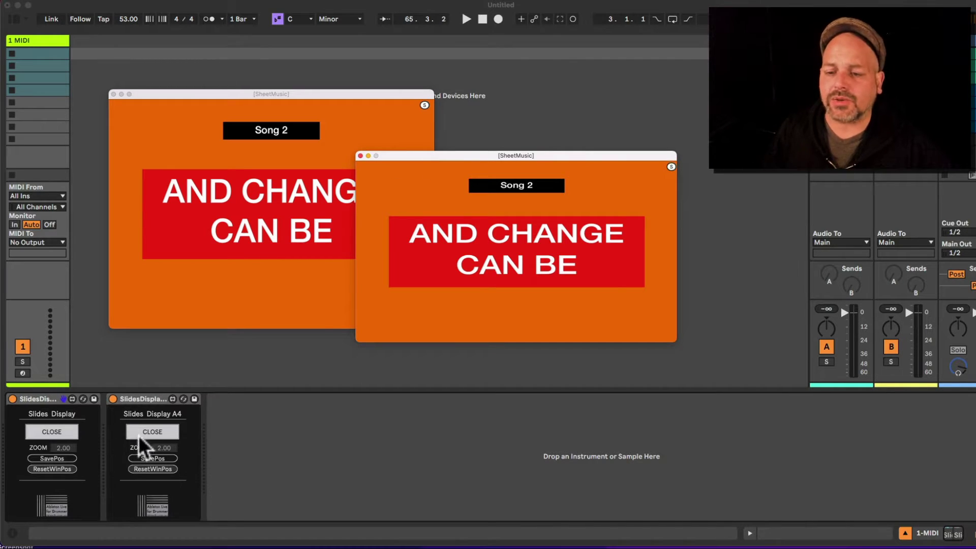
left_click(71, 432)
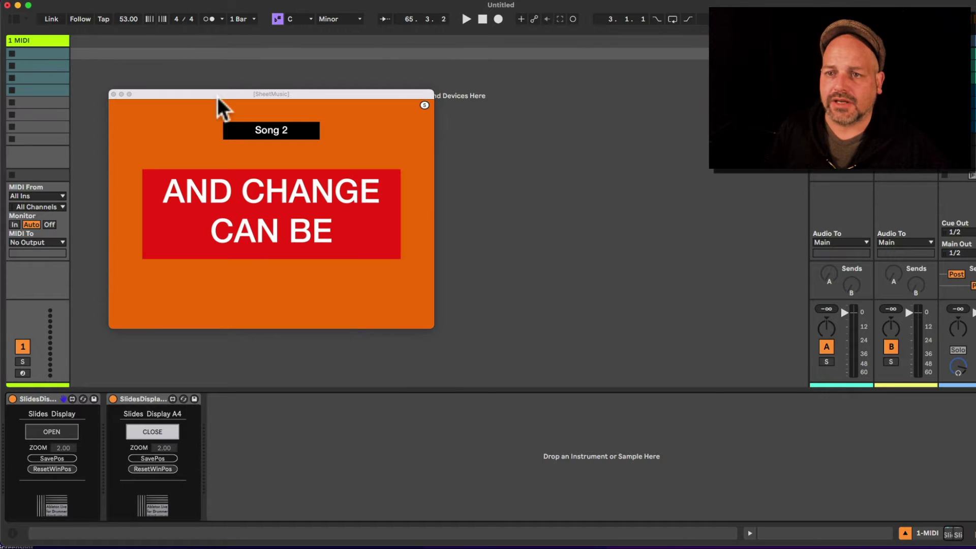
left_click_drag(217, 97, 310, 63)
left_click(46, 41)
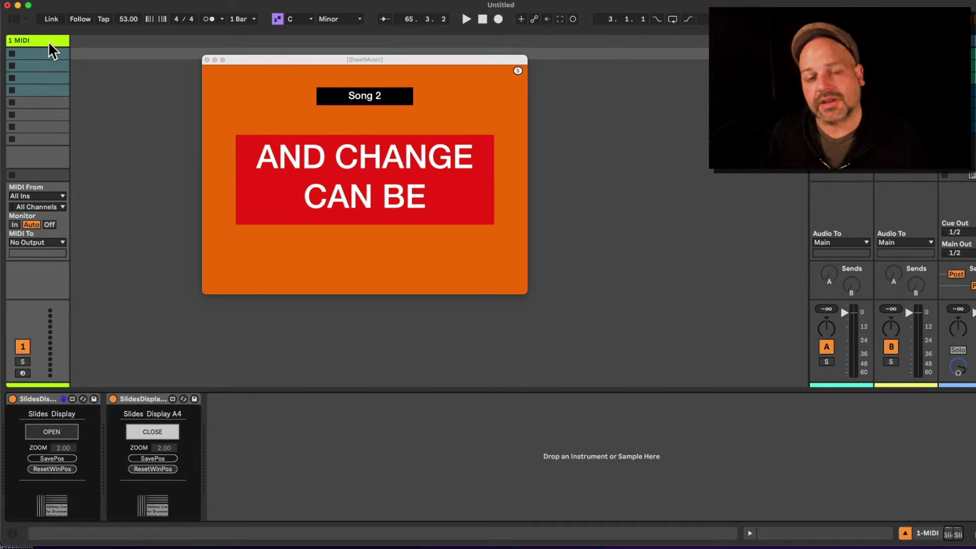
left_click(351, 57)
left_click_drag(376, 63, 261, 60)
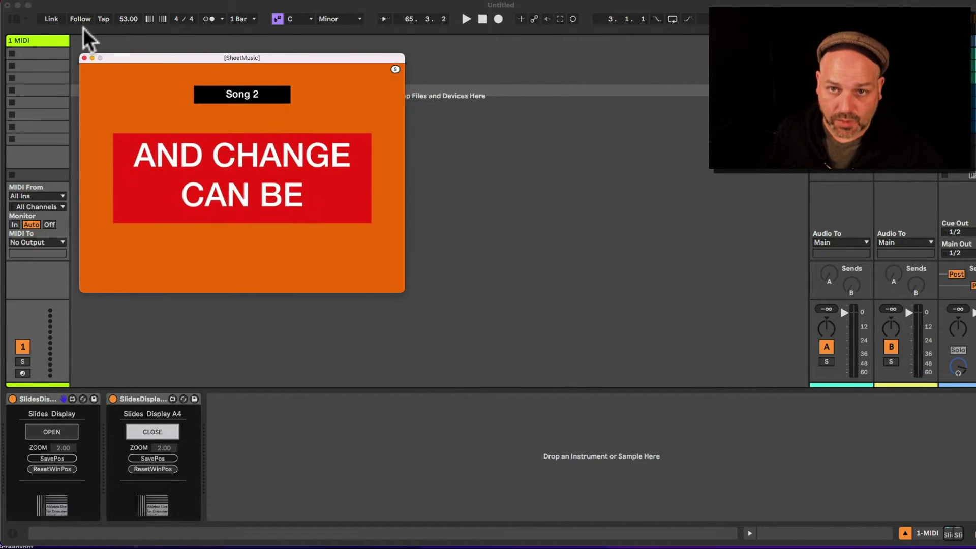
Insert two SlidesPick V2 devices from the M4L Presi collection ahead of the display devices on the MIDI track, and hide the browser
left_click(40, 42)
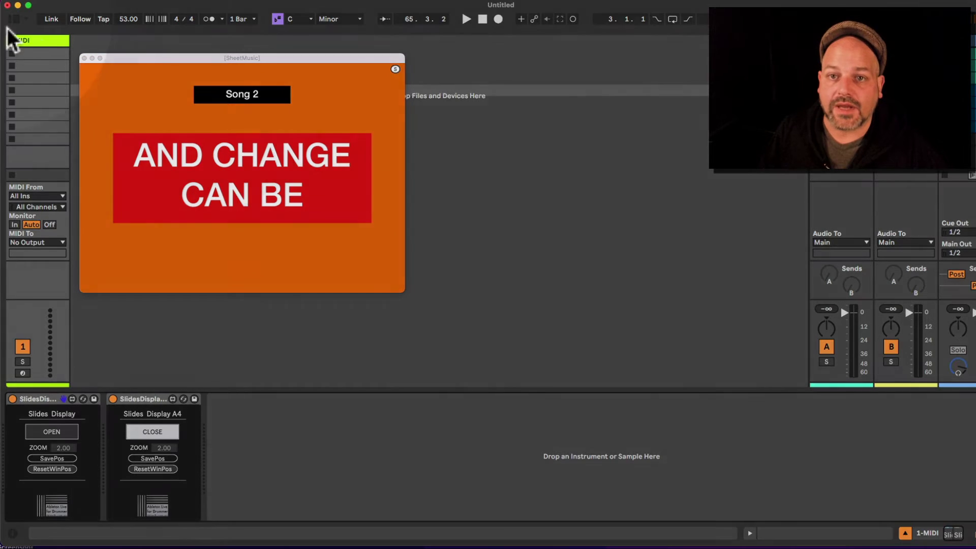
left_click(14, 20)
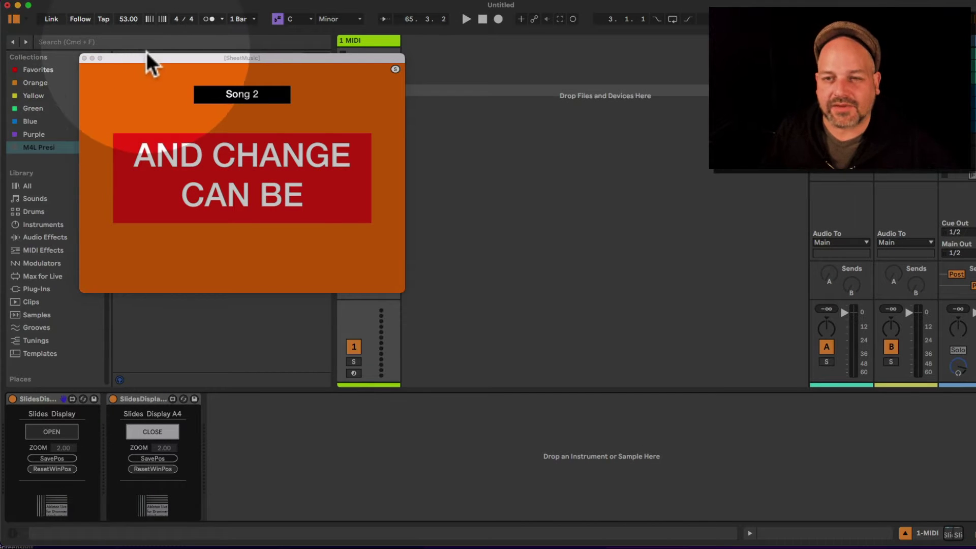
left_click_drag(168, 59, 463, 84)
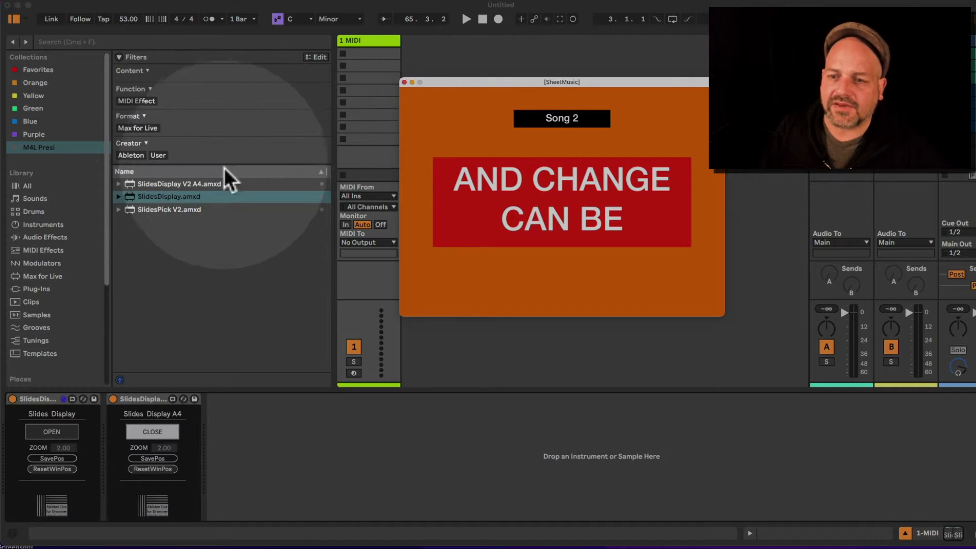
left_click_drag(174, 213, 10, 407)
left_click(240, 143)
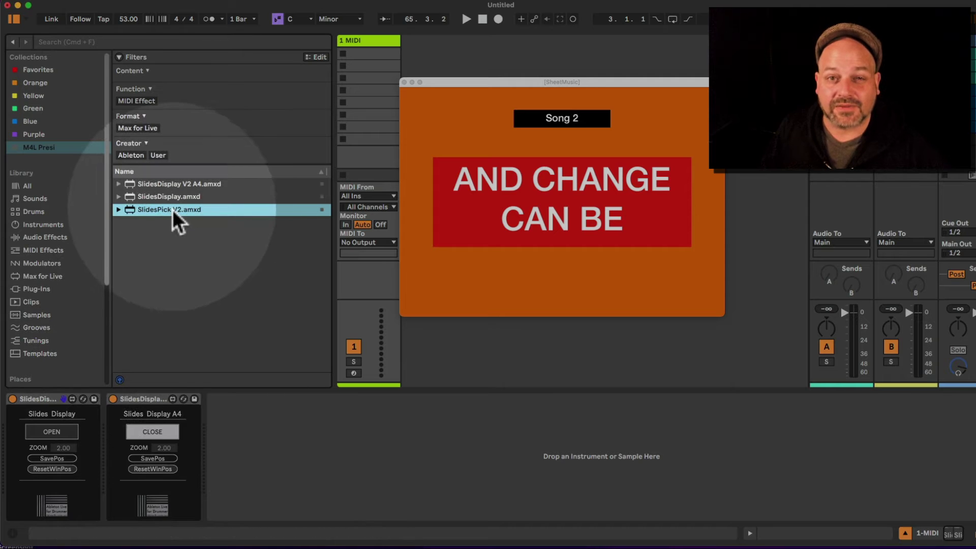
left_click_drag(172, 210, 6, 414)
left_click_drag(168, 212, 173, 410)
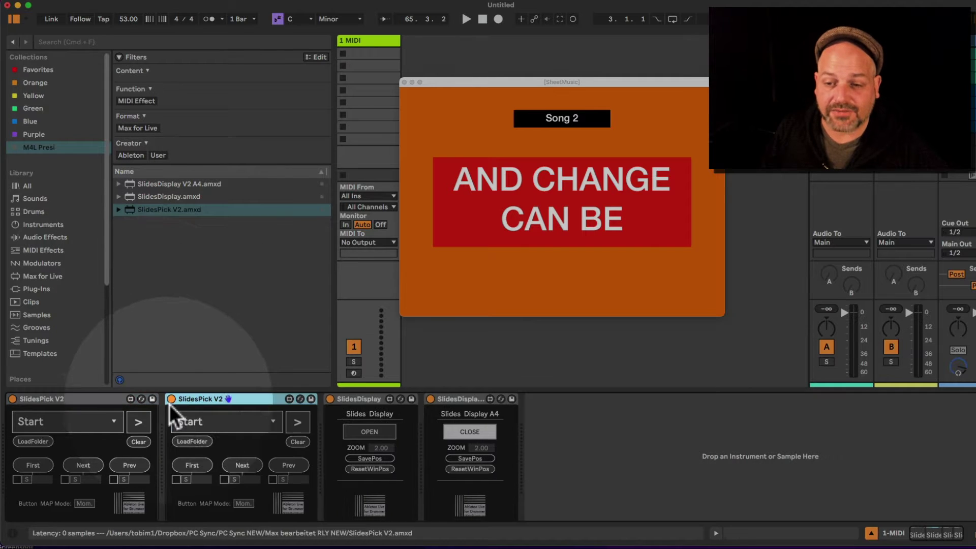
left_click(14, 19)
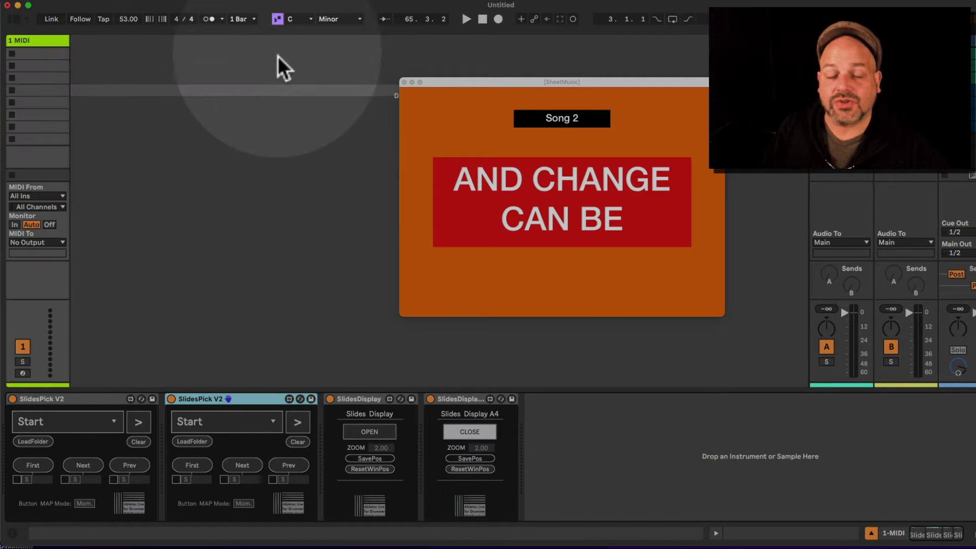
left_click_drag(505, 84, 214, 76)
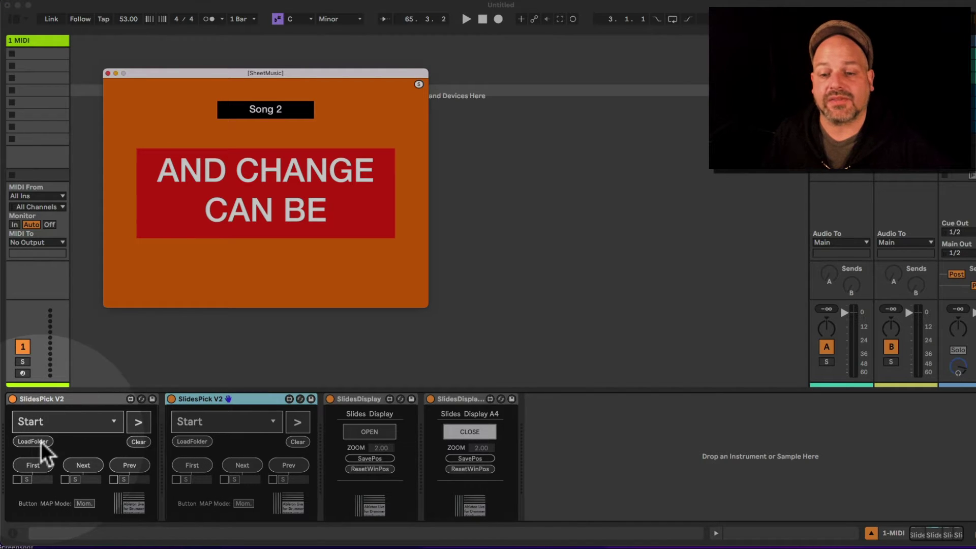
Rename the first SlidesPick V2 device as "Song 1"
left_click(52, 398)
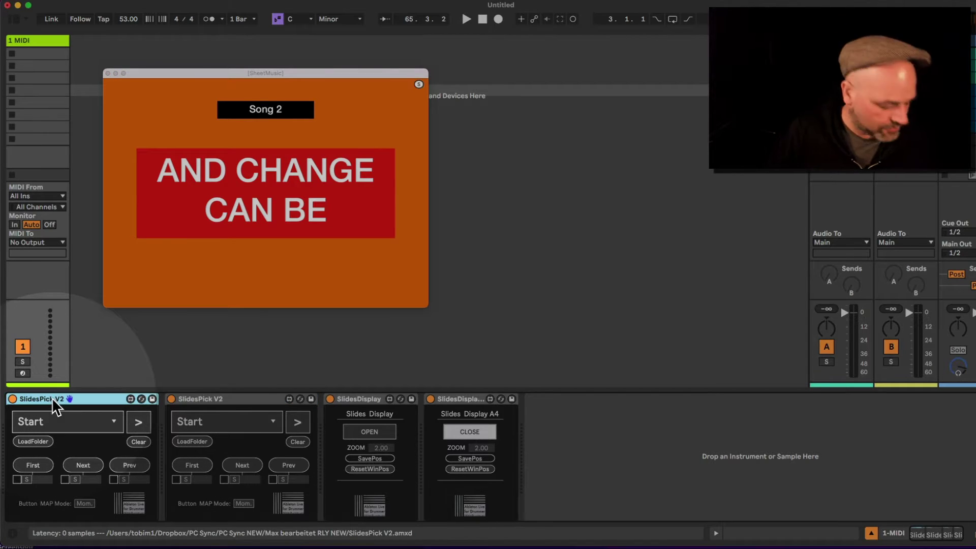
key("super+r")
type("Son")
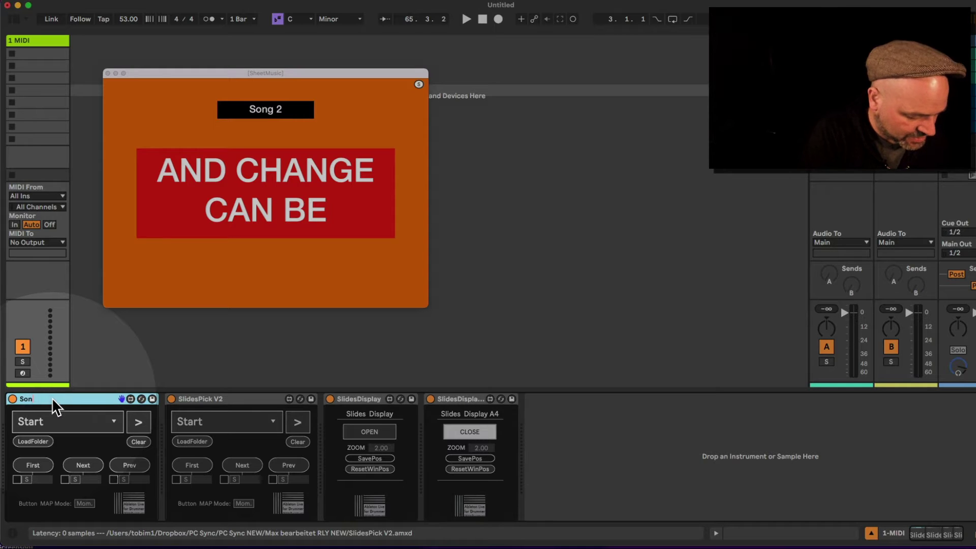
type("g 1")
key("Return")
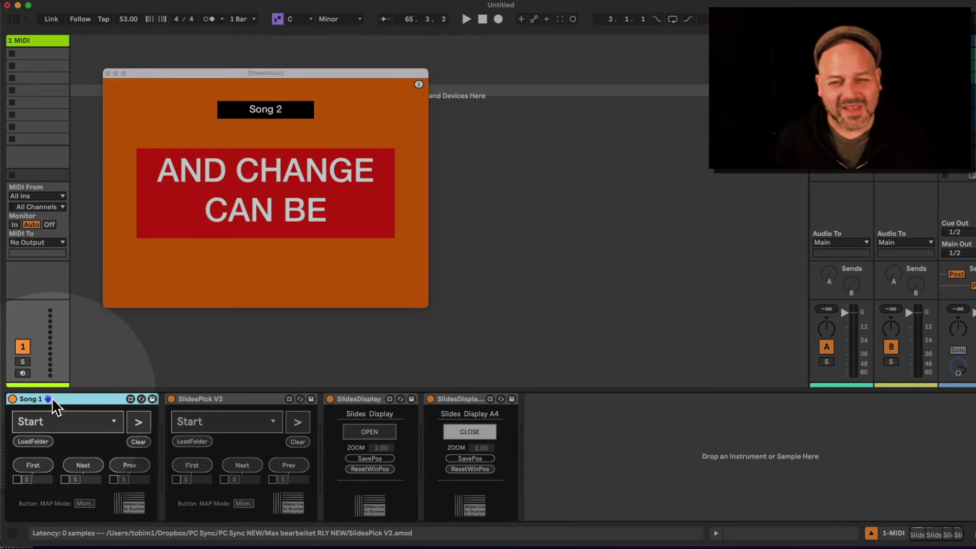
Load the SONG 1 folder from More Lyrics into the Song 1 device
left_click(41, 441)
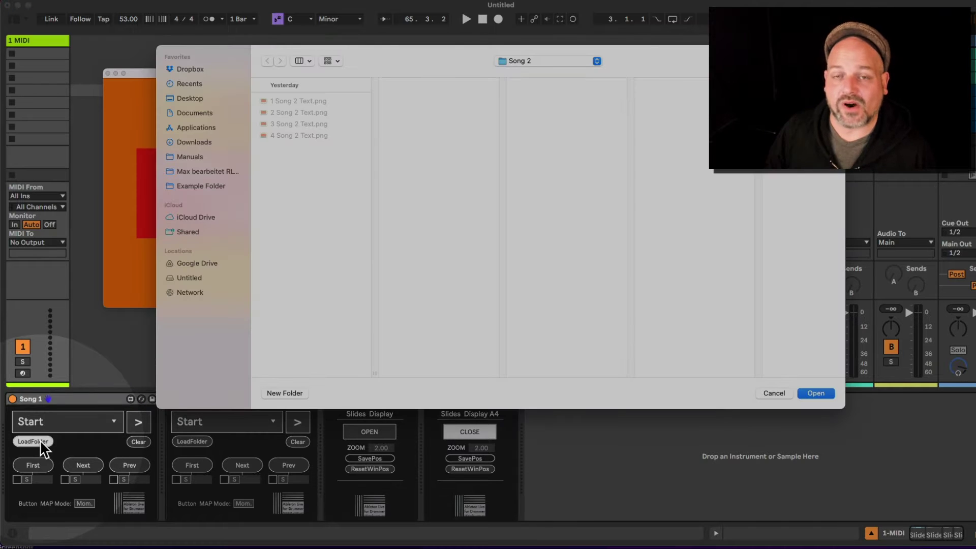
left_click(523, 59)
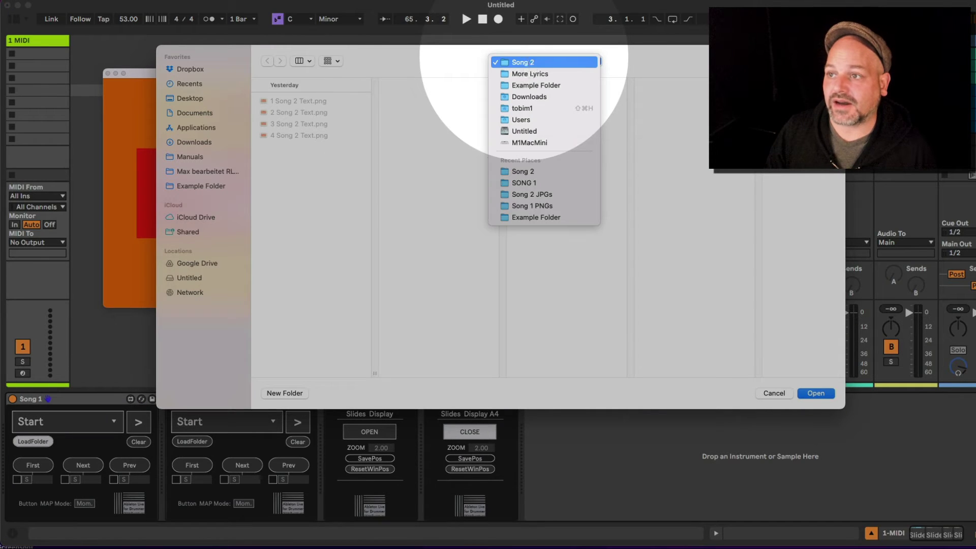
left_click(532, 74)
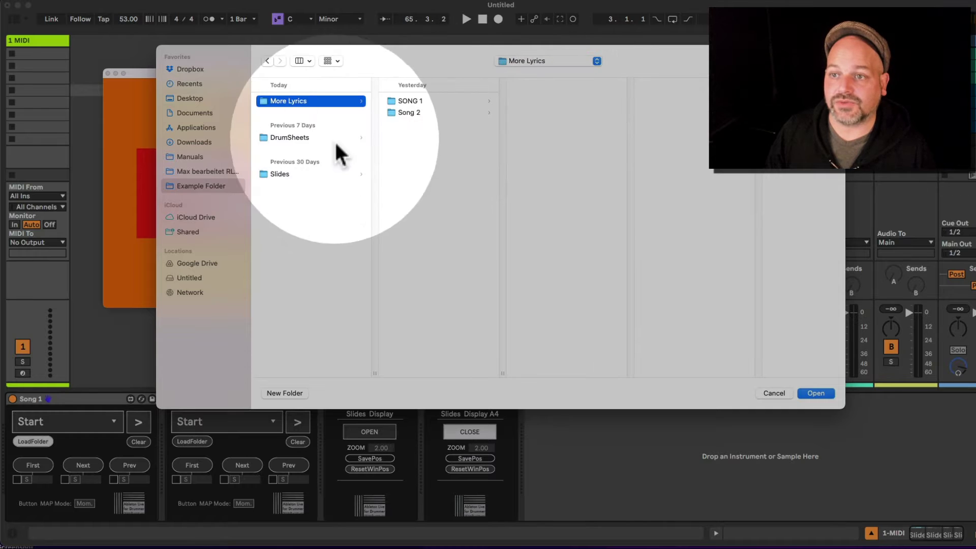
left_click(425, 100)
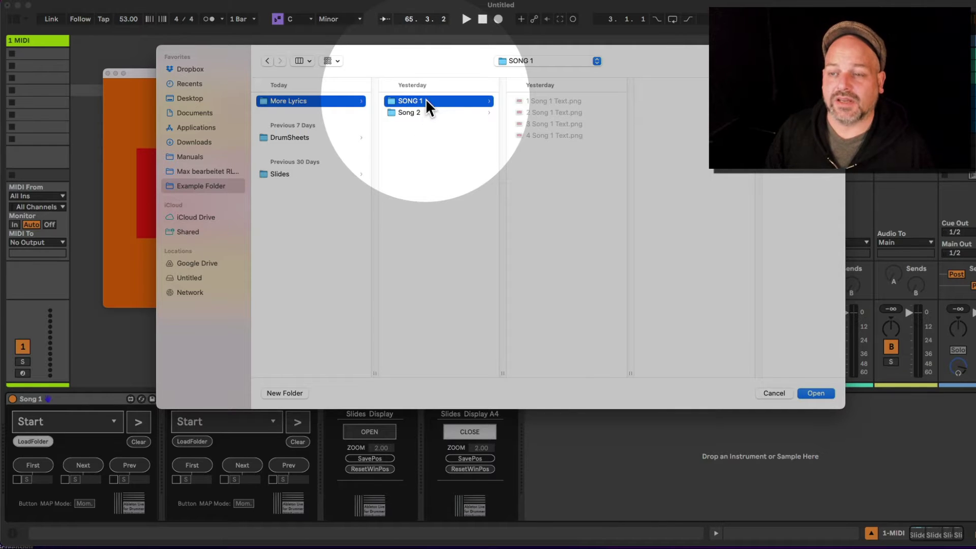
left_click(818, 395)
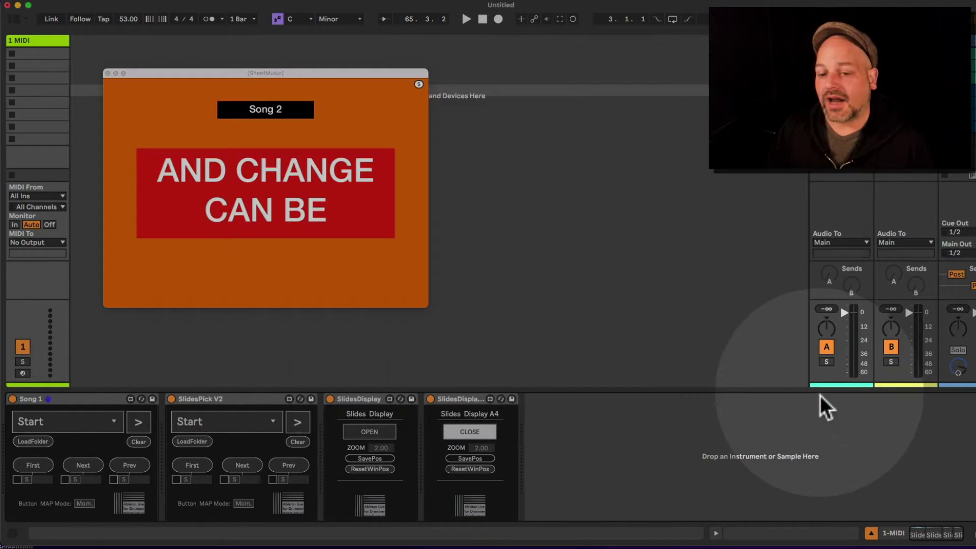
Expand the Song 1 device's loaded slides overview and display slides 1, 2 and 3 in turn
left_click(138, 422)
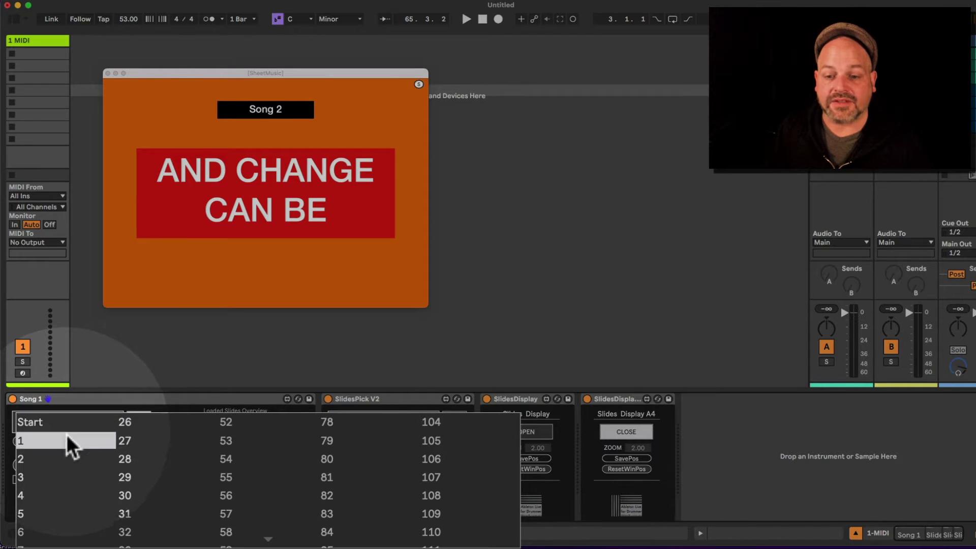
left_click(66, 436)
left_click(71, 422)
left_click(72, 441)
left_click(75, 417)
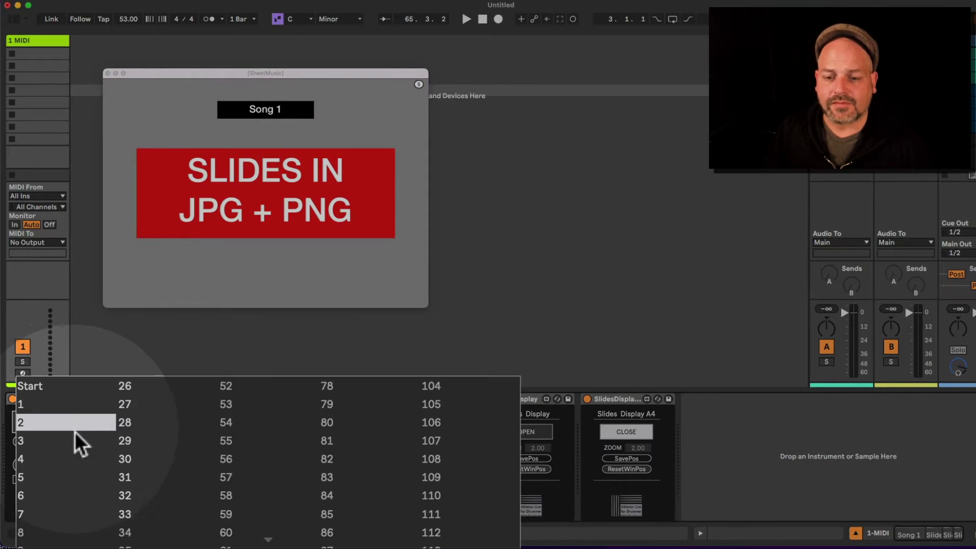
left_click(76, 442)
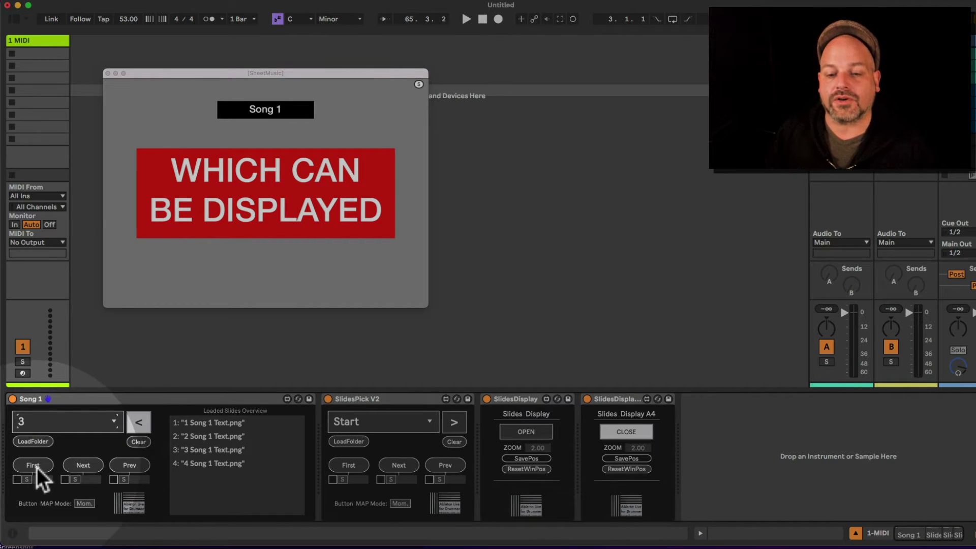
Try the First, Next and Prev slide controls of the Song 1 device, ending on the first slide
left_click(35, 465)
left_click(77, 466)
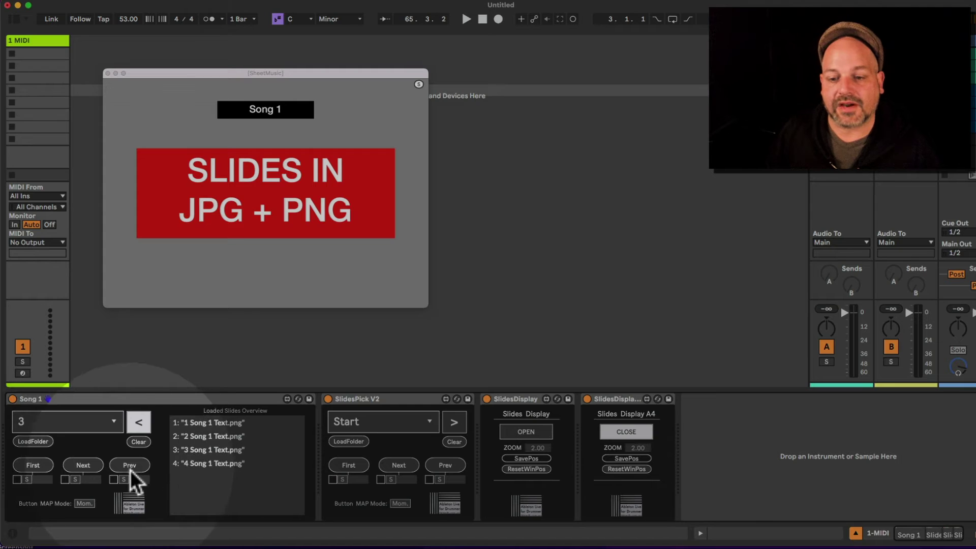
left_click(130, 467)
left_click(87, 464)
left_click(35, 465)
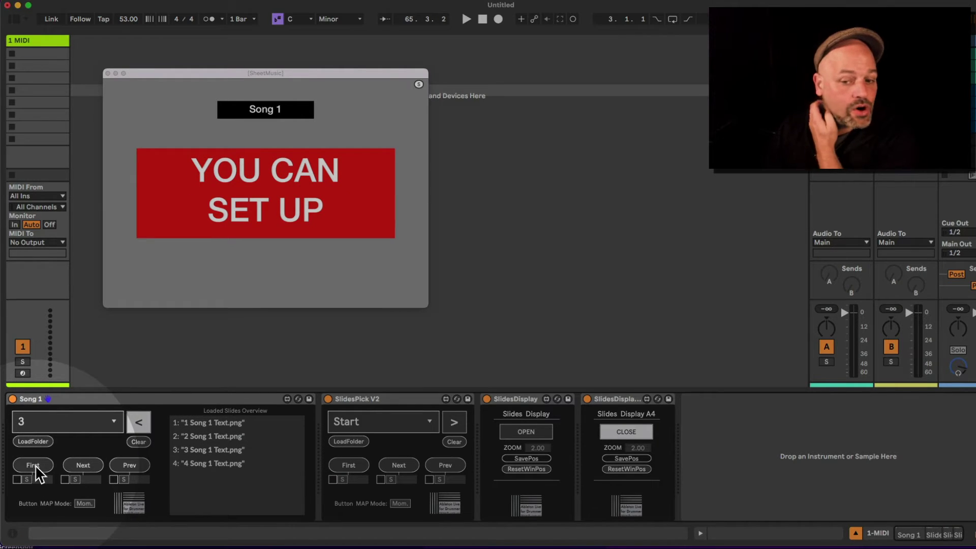
left_click(36, 465)
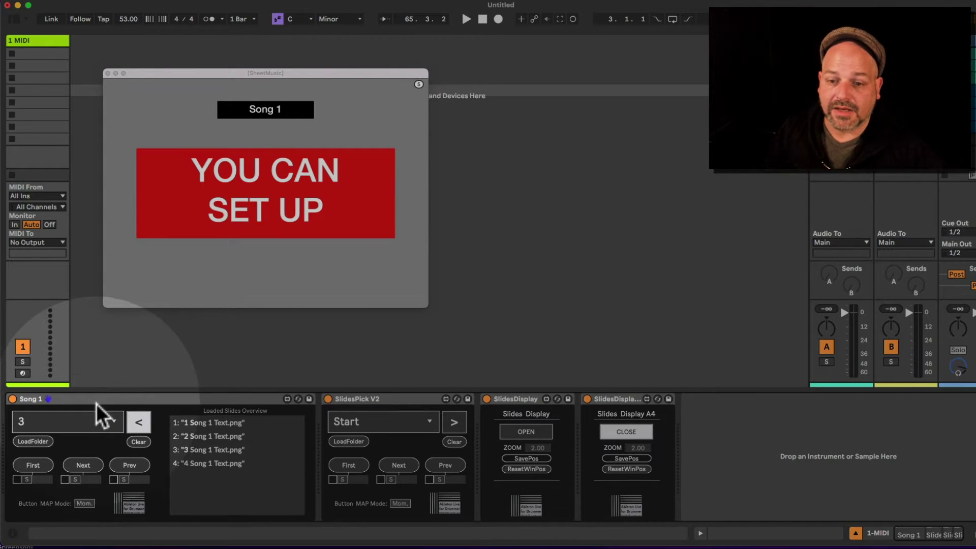
Load the Song 2 folder from More Lyrics into the second SlidesPick V2 device
left_click(80, 403)
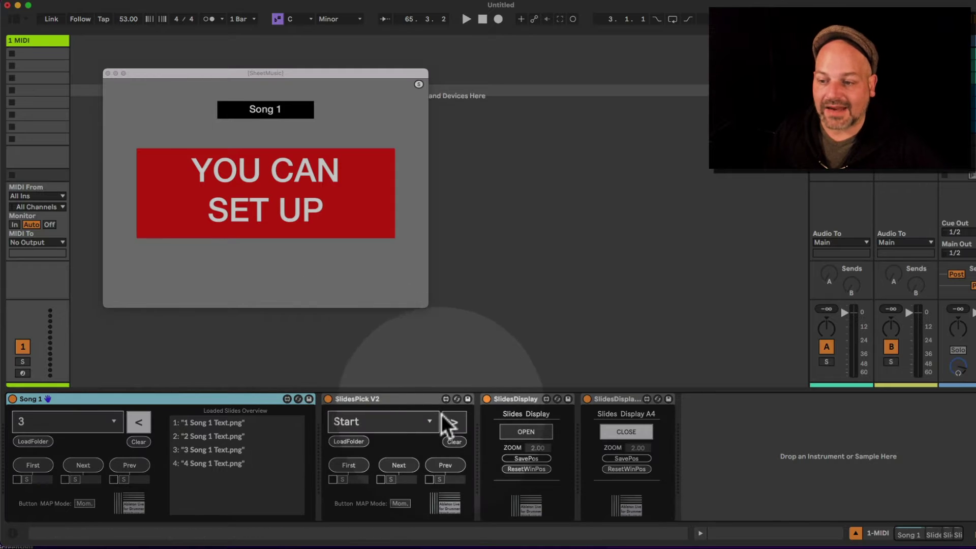
left_click(349, 441)
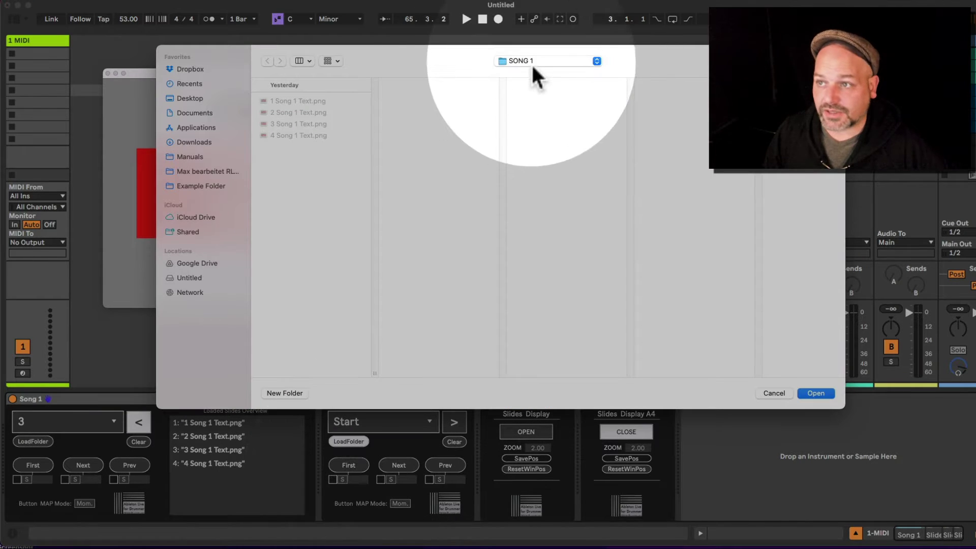
left_click(538, 61)
left_click(538, 77)
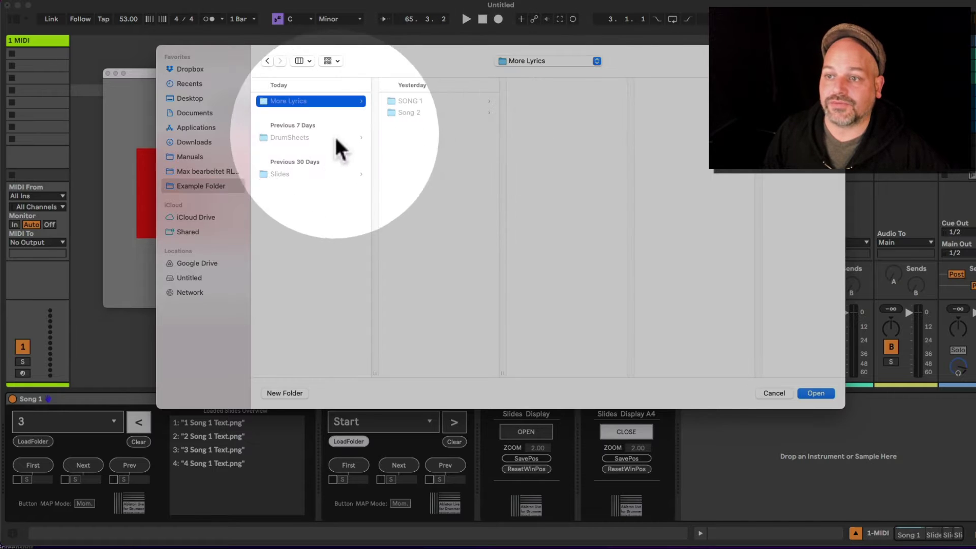
left_click(410, 113)
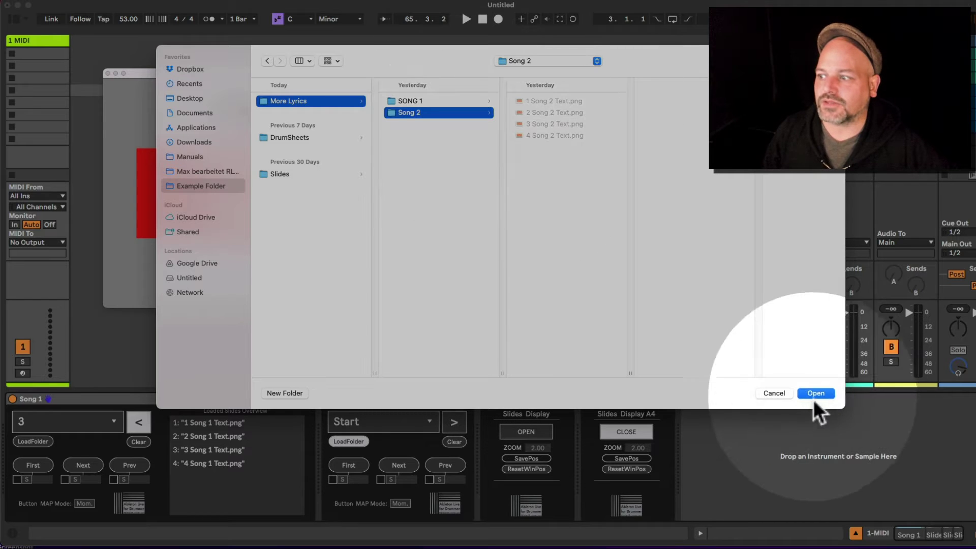
left_click(815, 392)
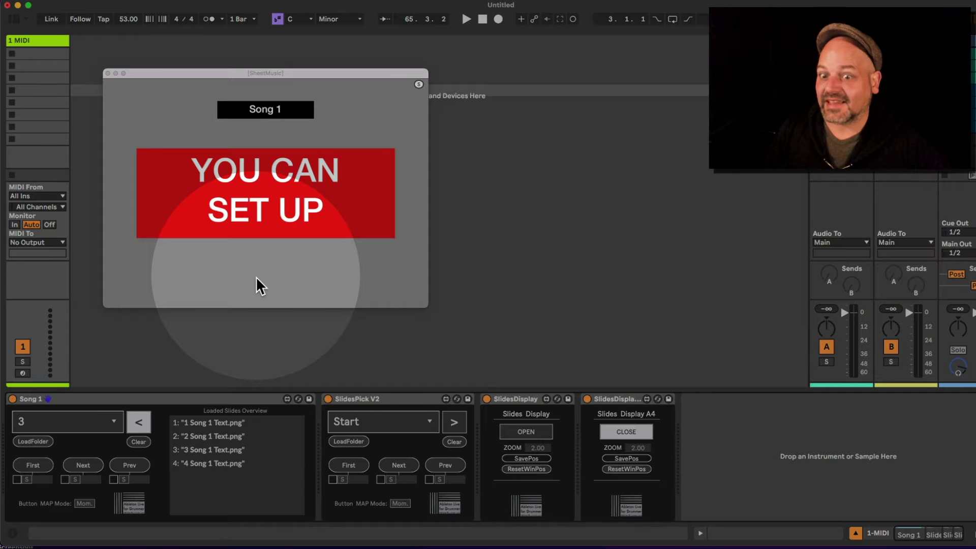
Expand the second SlidesPick V2 device's loaded slides overview and load the Song 2 folder into it again
left_click(454, 422)
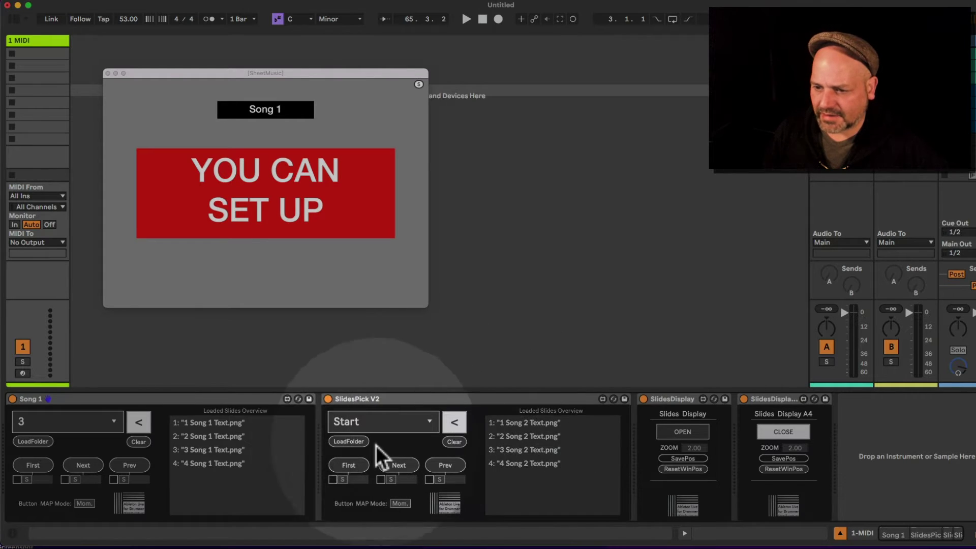
left_click(348, 441)
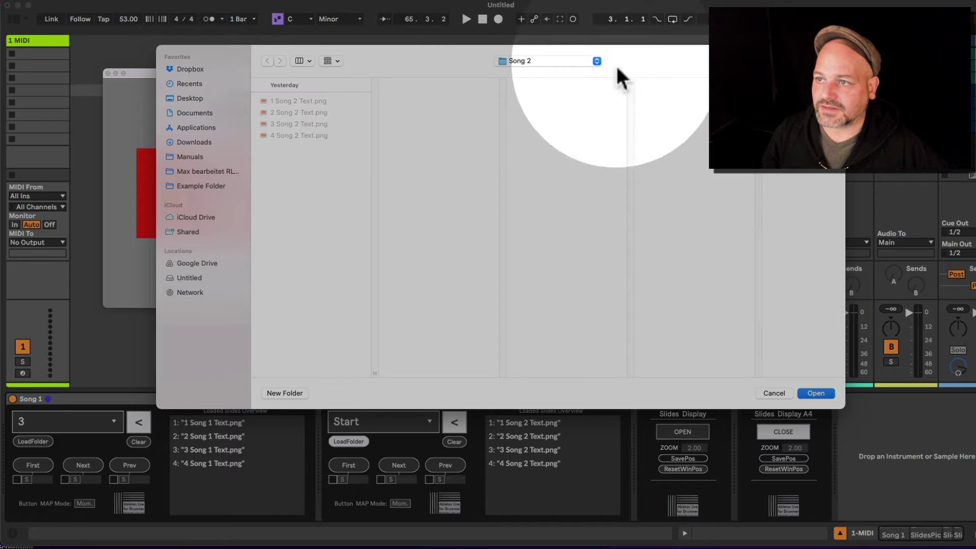
left_click(817, 395)
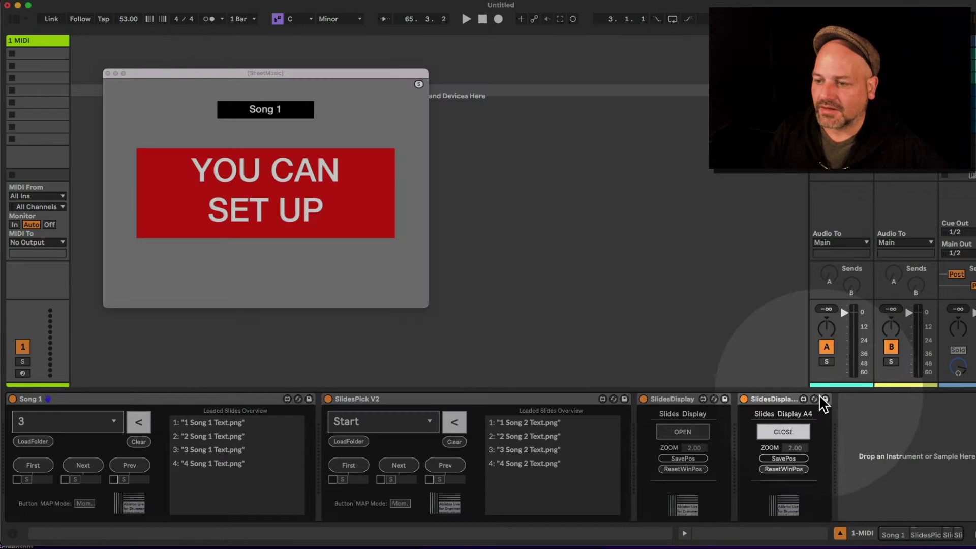
Rename the second SlidesPick V2 device as "Song 2"
left_click(405, 399)
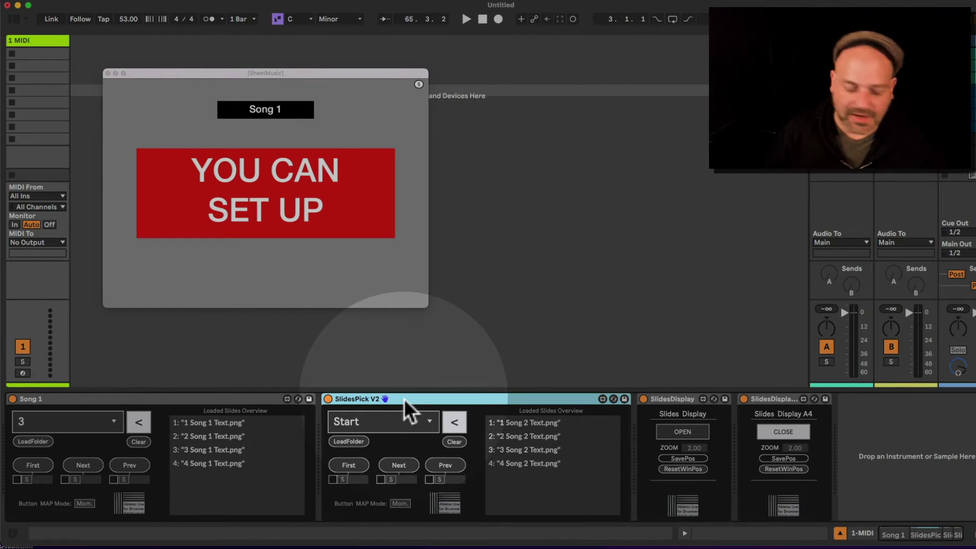
key("super+r")
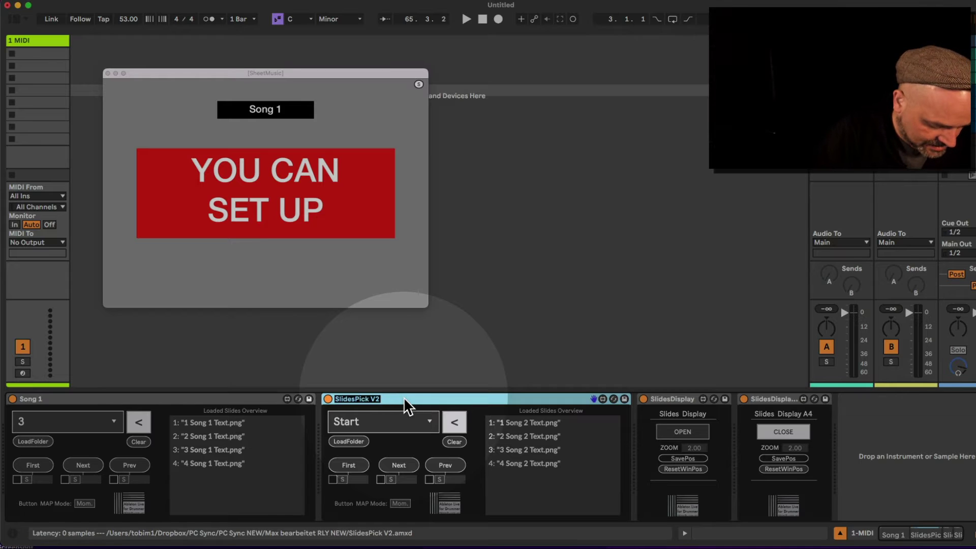
type("Song 2")
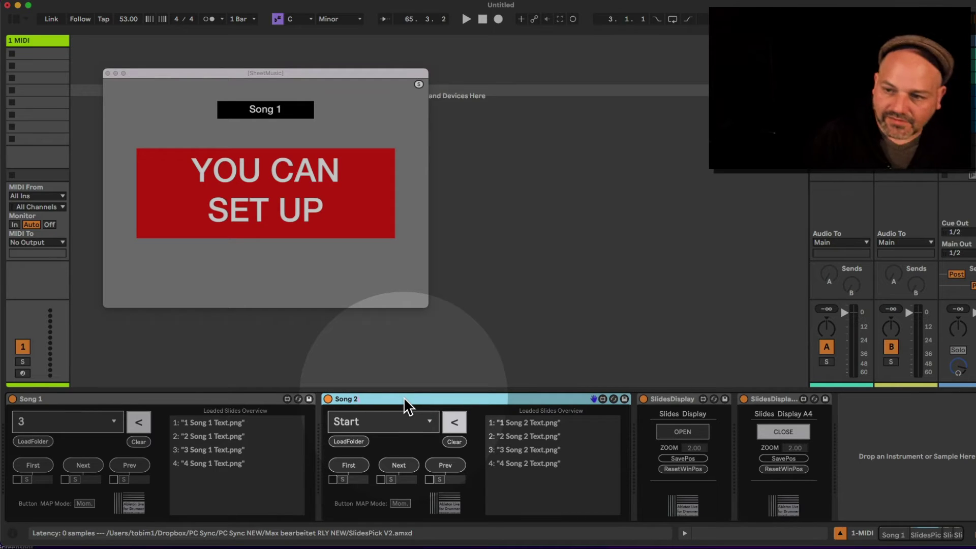
key("Return")
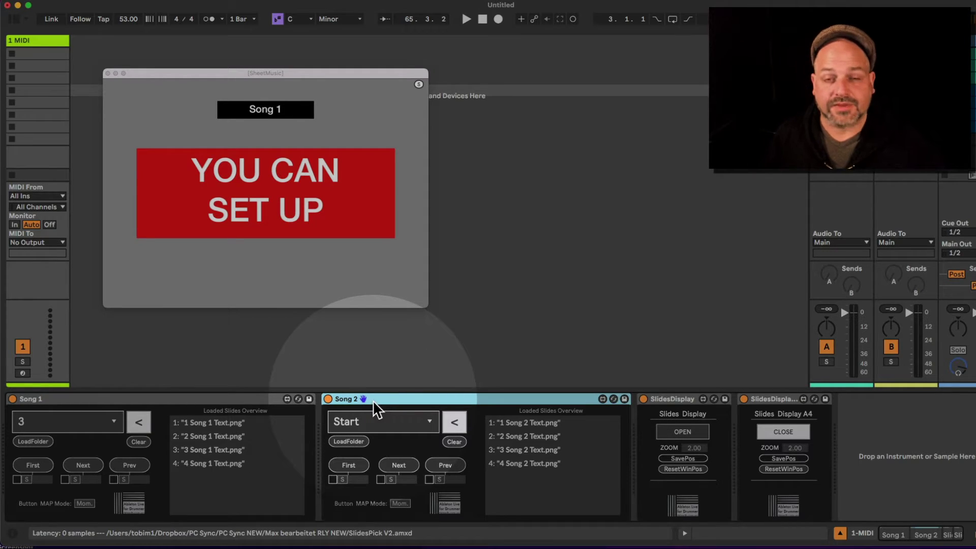
Switch to Finder and examine how the song folders are organised inside the More Lyrics folder
key("super+Tab")
key("super+Tab")
key("super+Tab")
key("super+Tab")
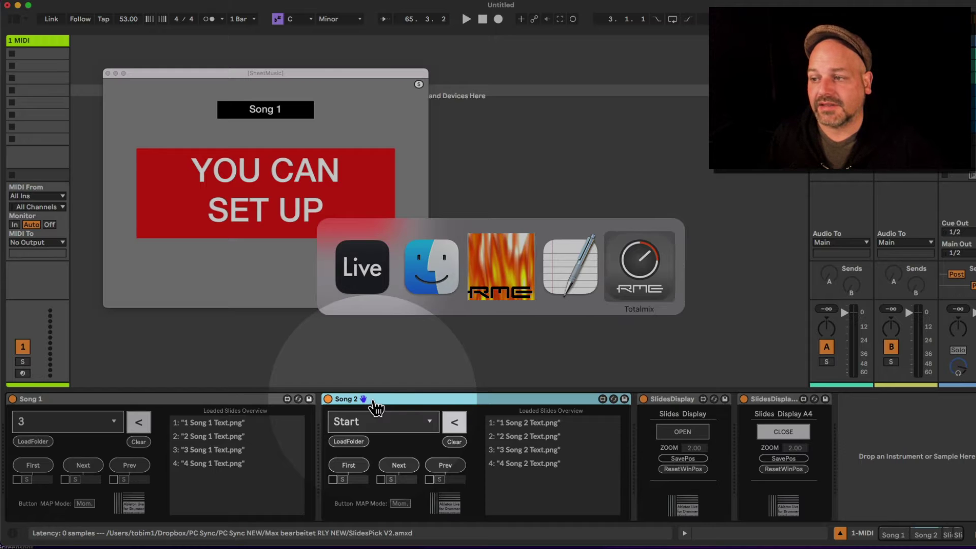
key("super+Tab")
key("super+Tab")
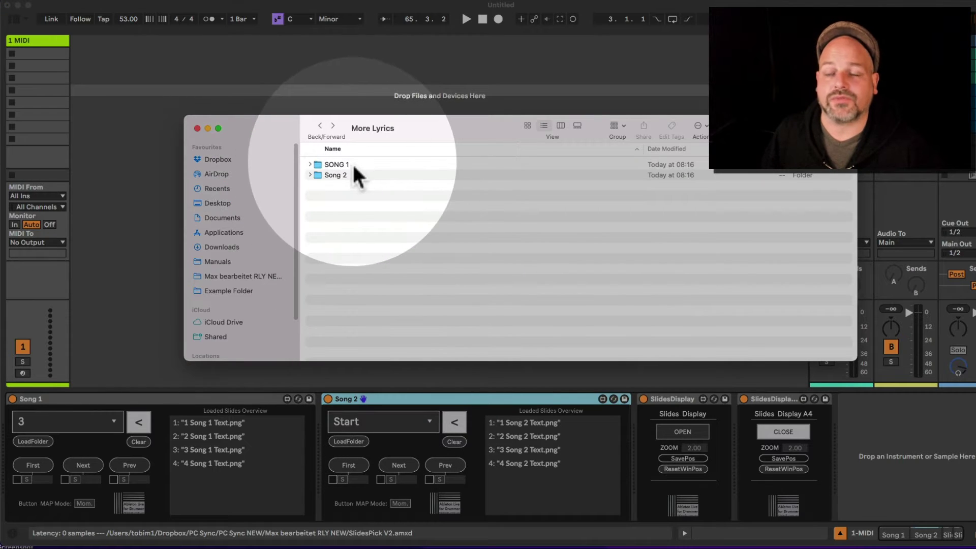
left_click(352, 163)
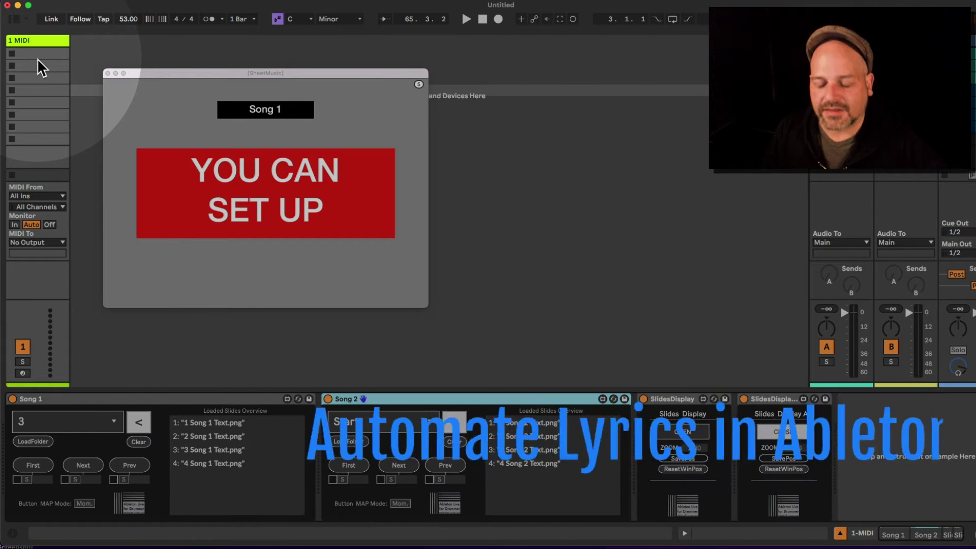
Create an empty MIDI clip in the MIDI track's first slot and show its envelopes
left_click(38, 53)
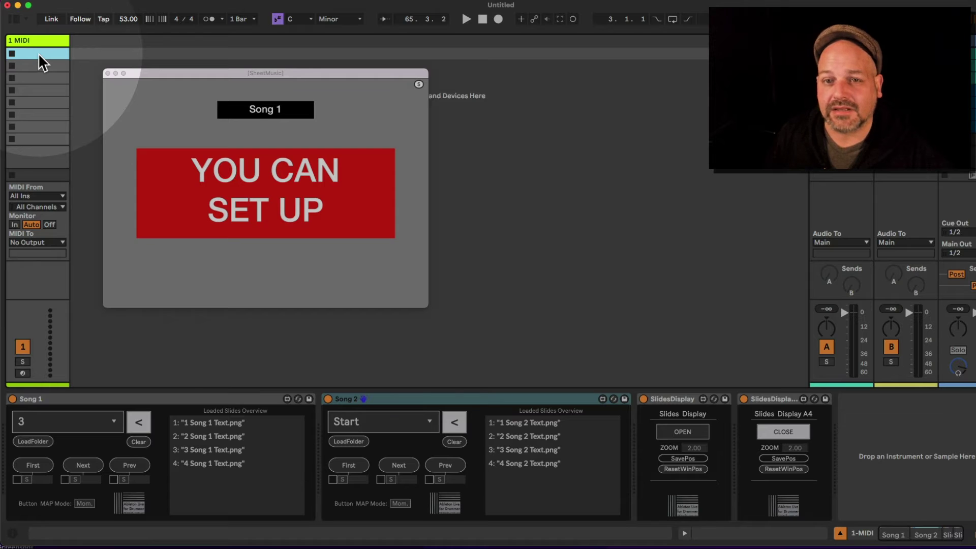
double_click(39, 54)
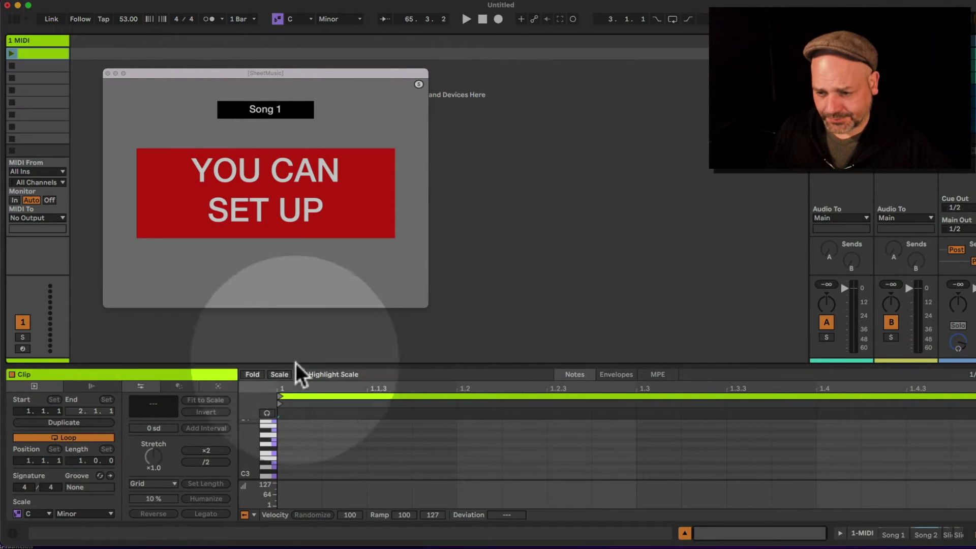
left_click(617, 375)
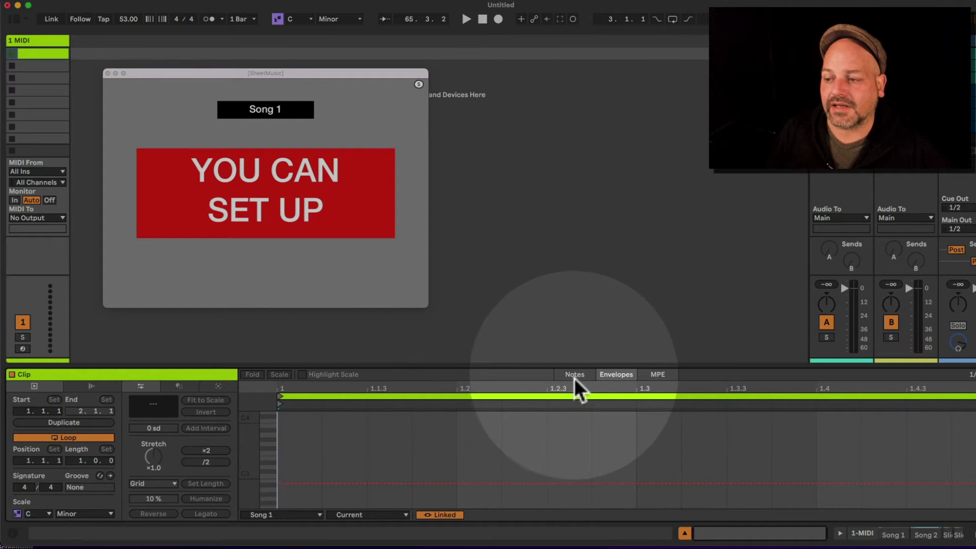
left_click(574, 376)
left_click(618, 378)
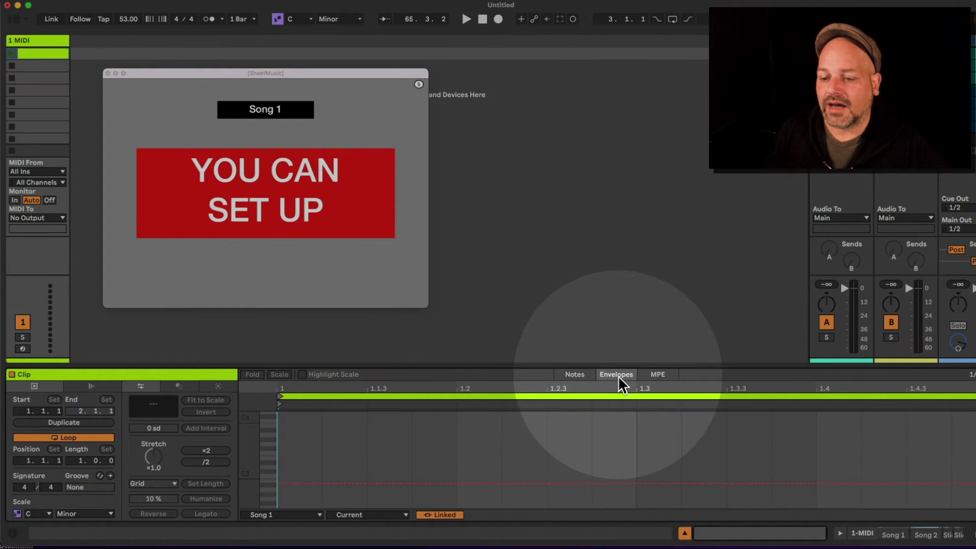
Compare the devices offered for clip envelopes with the Song 1 and Song 2 devices on the MIDI track
left_click(304, 515)
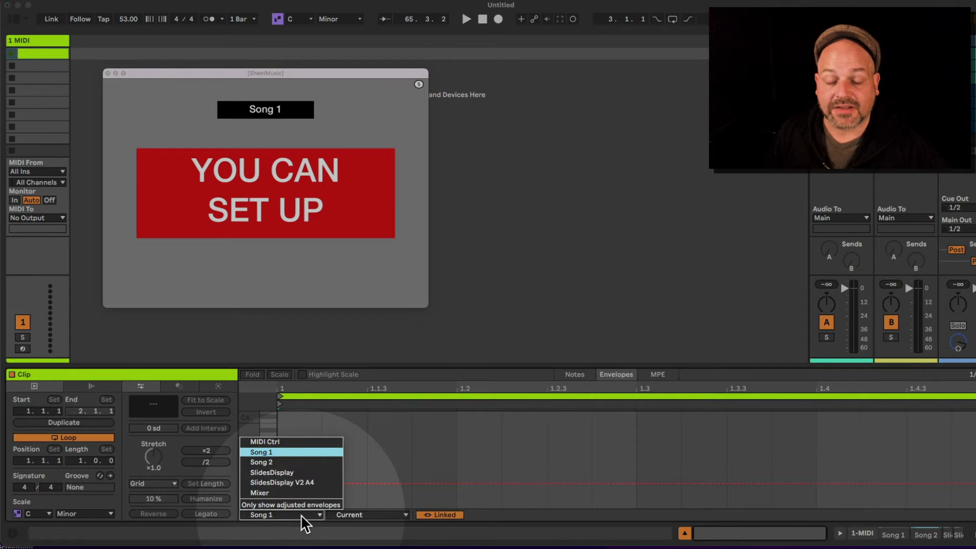
left_click(300, 515)
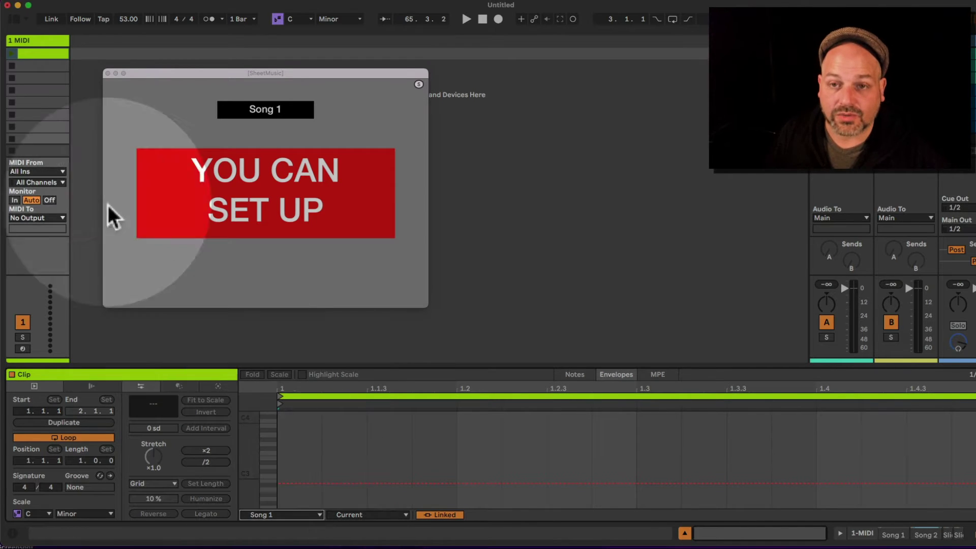
left_click(26, 42)
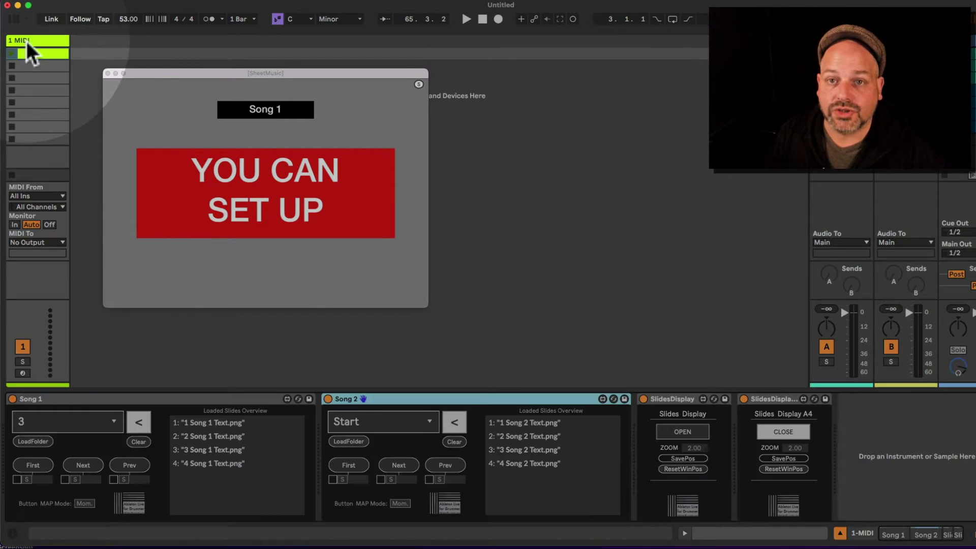
left_click(100, 401)
left_click(371, 401)
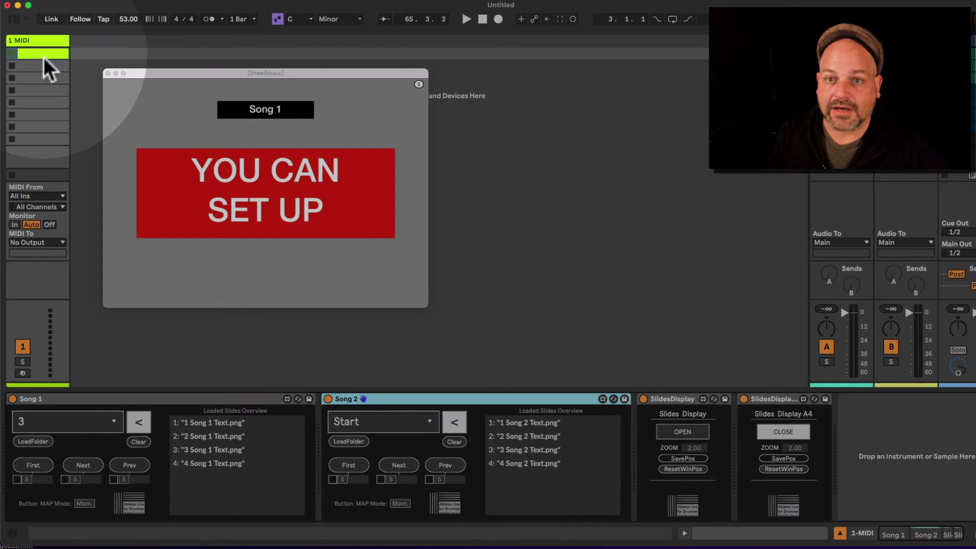
Show the clip's envelope for the Song 1 device's SlidesPick parameter
left_click(41, 54)
left_click(289, 514)
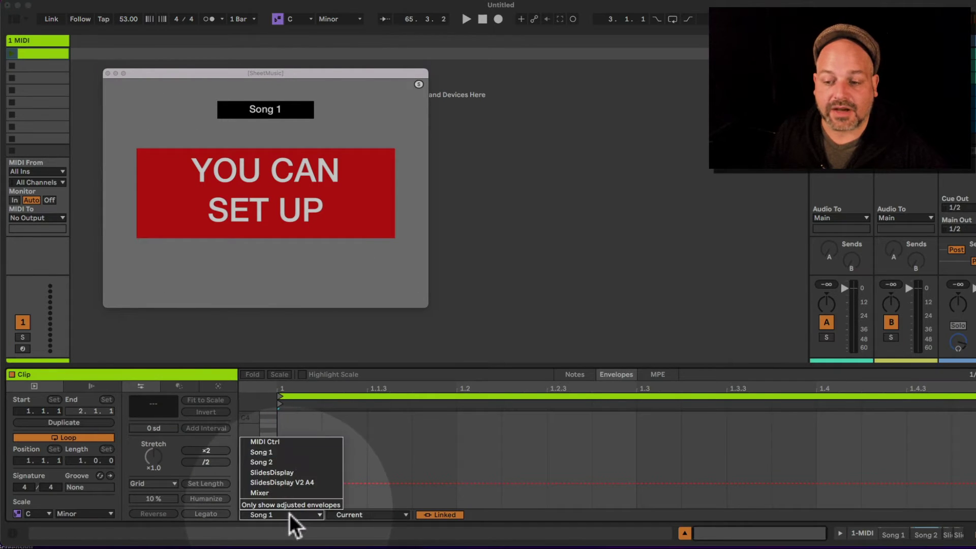
left_click(288, 453)
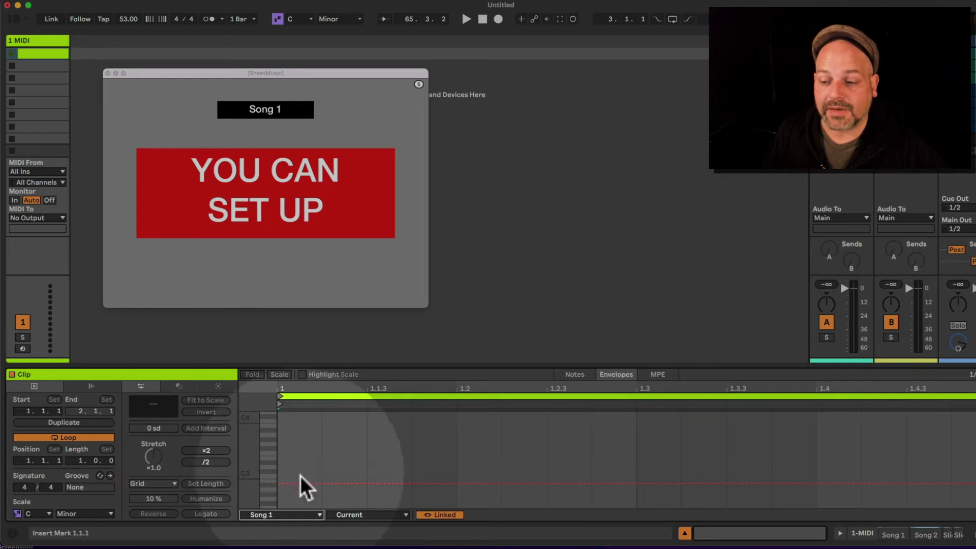
left_click(387, 516)
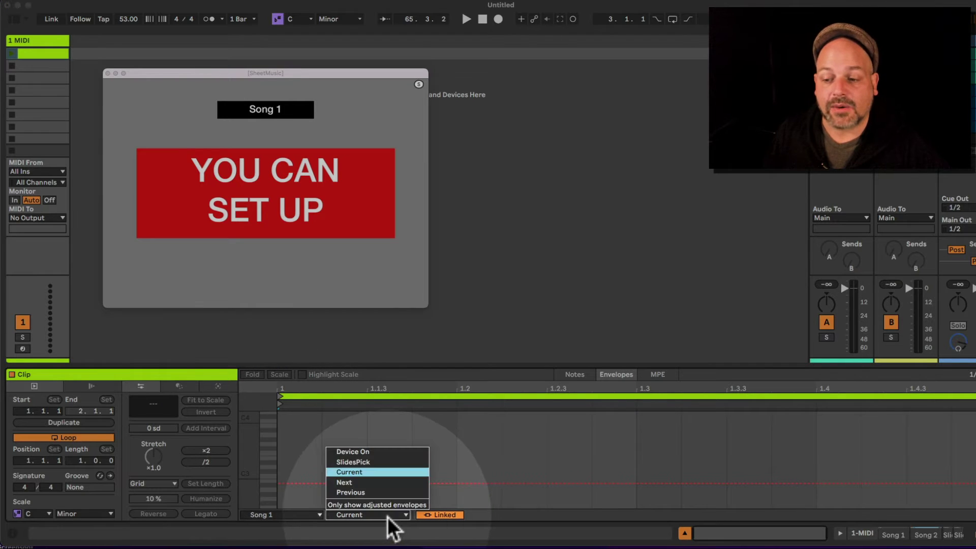
left_click(384, 462)
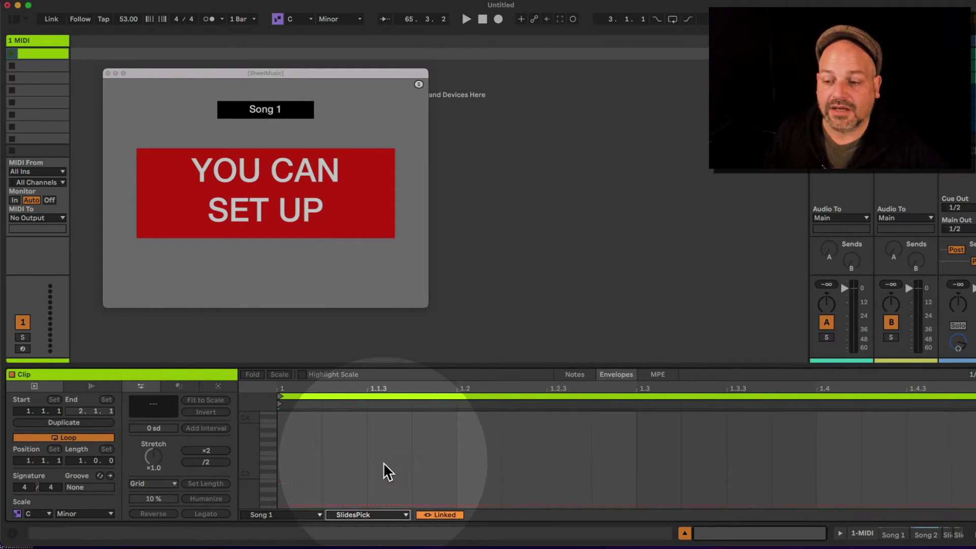
Insert a breakpoint at the very start of the clip's Song 1 SlidesPick envelope
left_click_drag(291, 398, 291, 435)
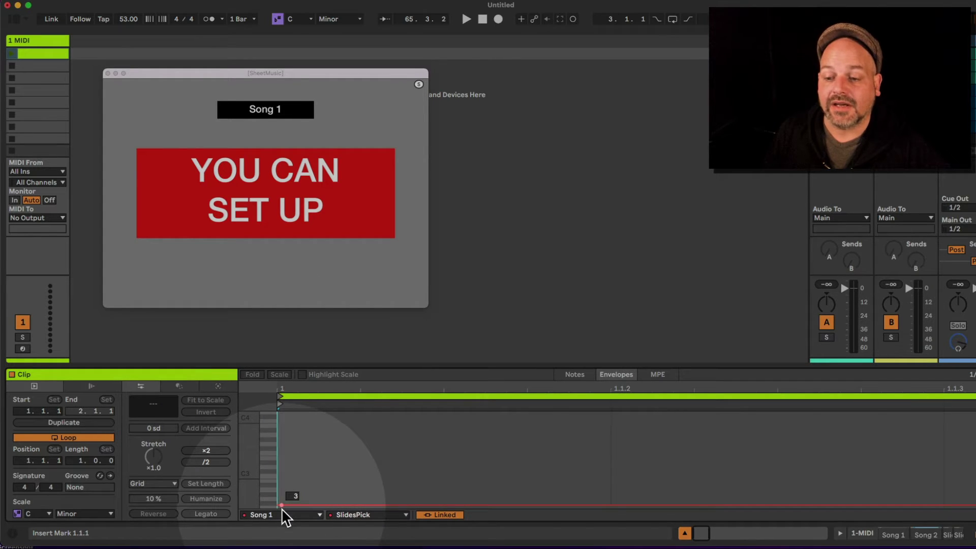
left_click(282, 507)
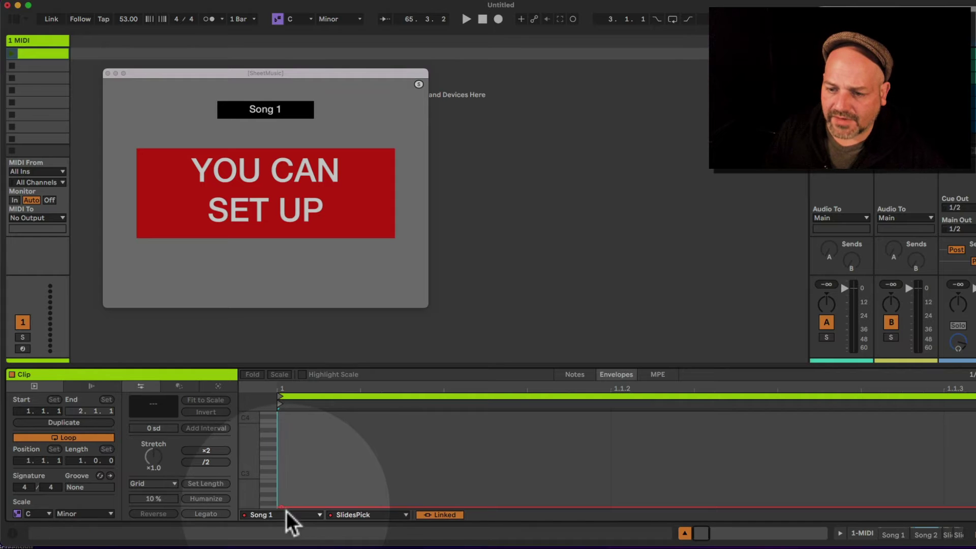
mouse_move(287, 396)
left_mouse_down()
mouse_move(282, 389)
mouse_move(305, 429)
left_mouse_up()
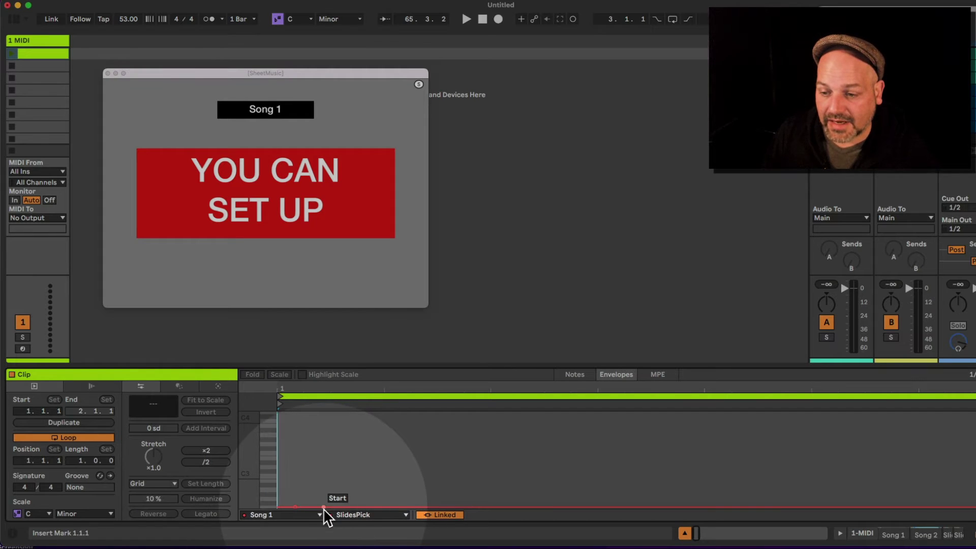
Try to raise the breakpoint just after the clip start to 31 and replace its value with 1
left_click_drag(324, 508, 324, 484)
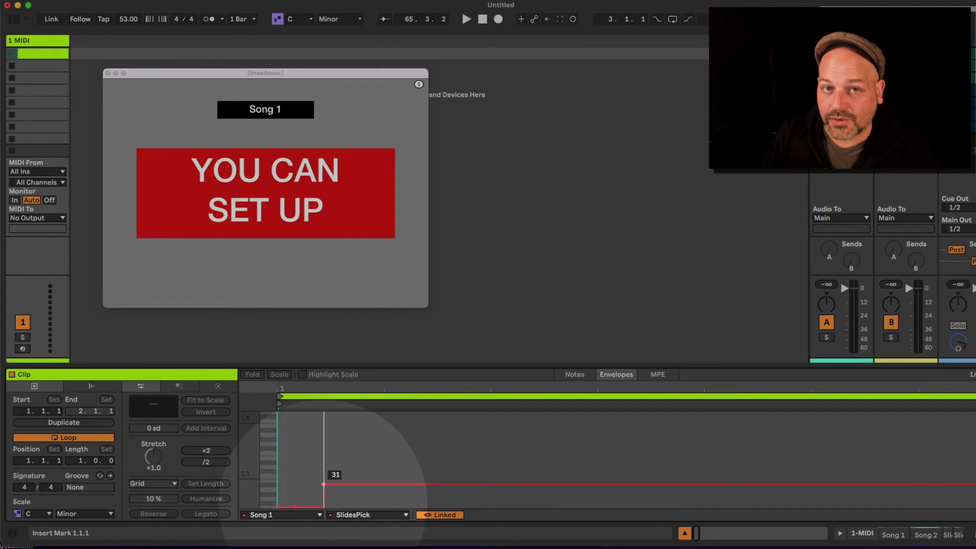
right_click(324, 484)
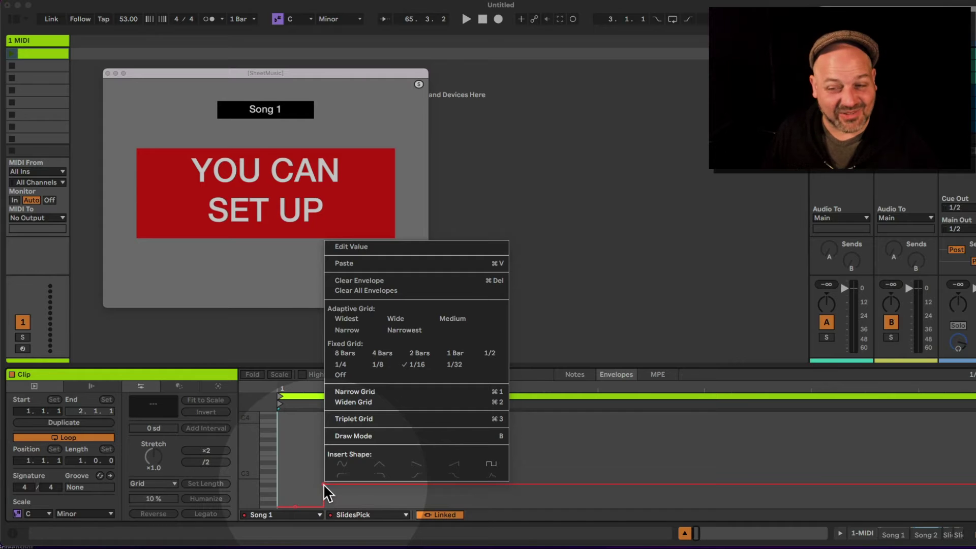
left_click(376, 248)
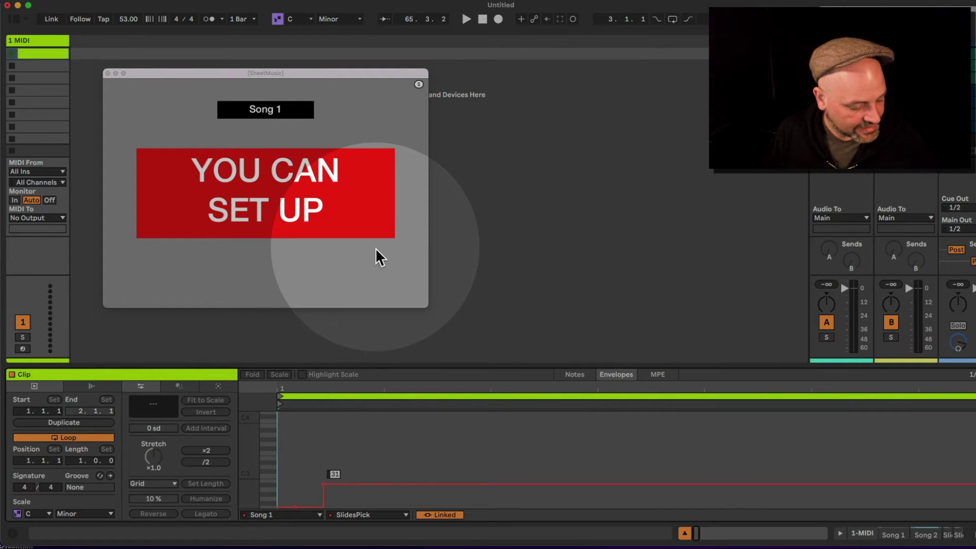
type("1")
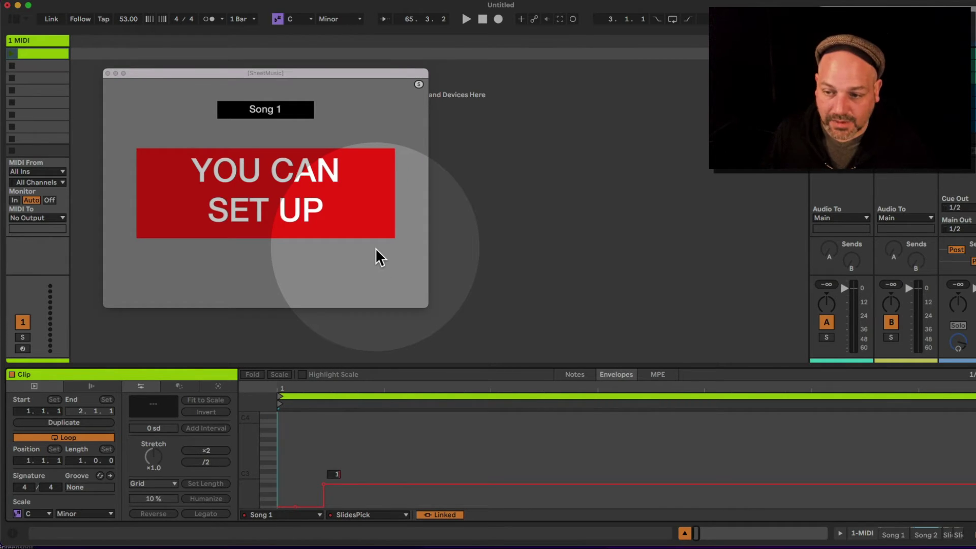
left_click(324, 506)
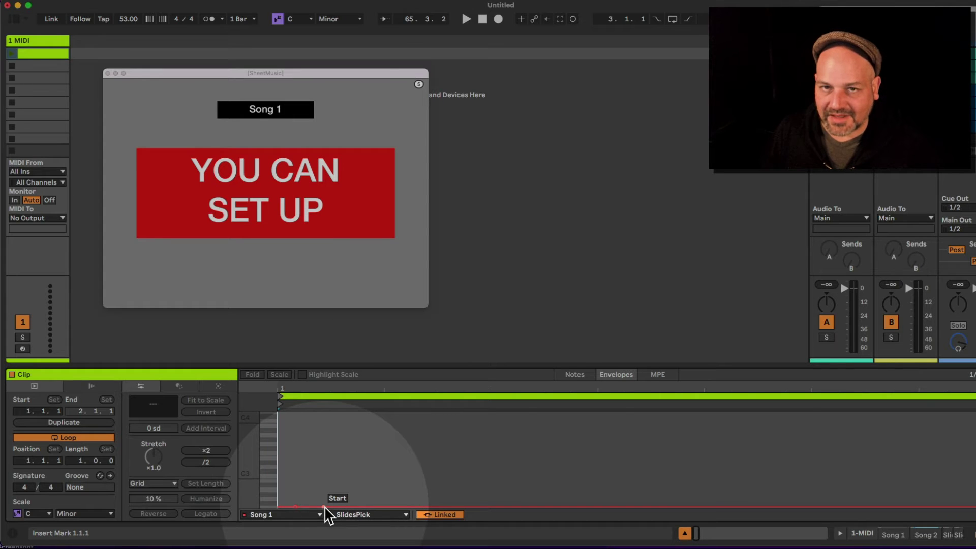
Set the breakpoint just after the clip start to 1 and move it back to the beginning of the clip
right_click(325, 506)
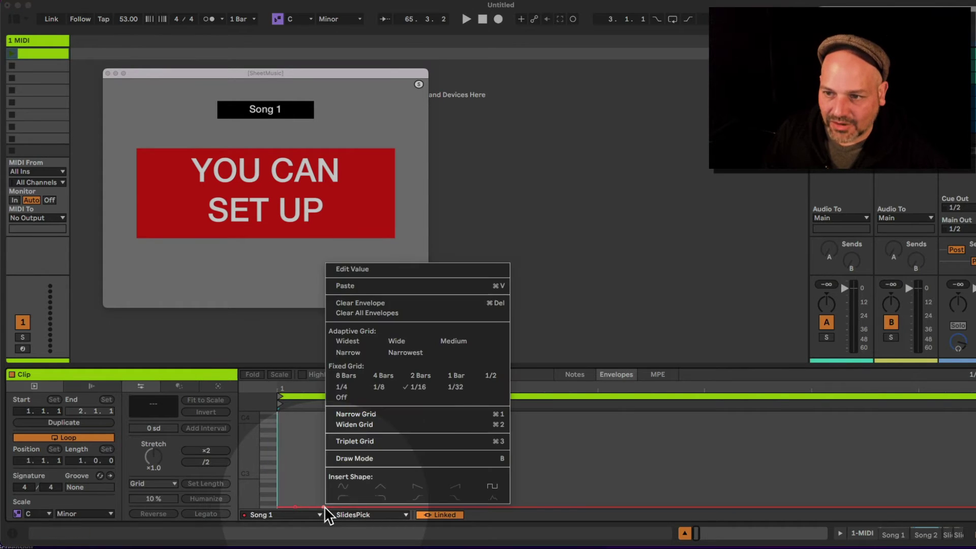
left_click(392, 274)
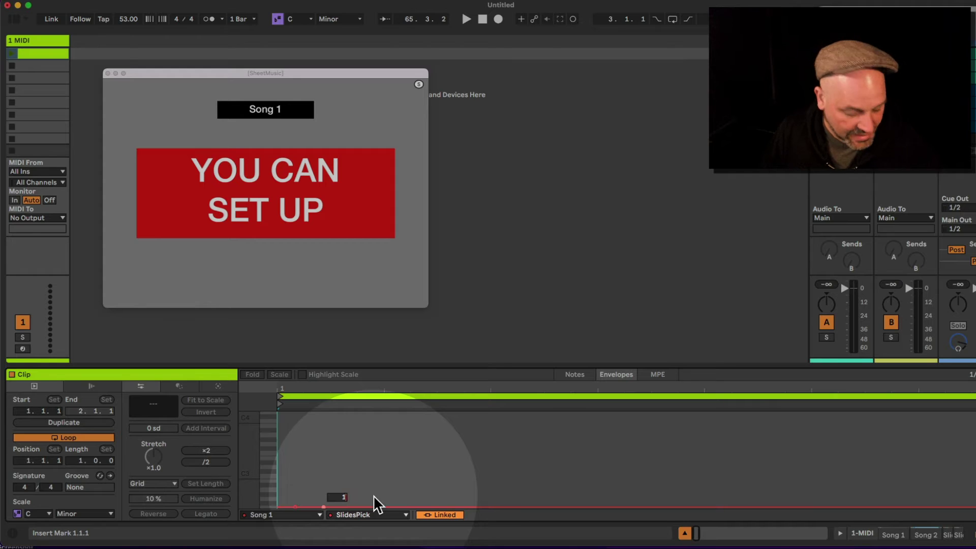
type("1")
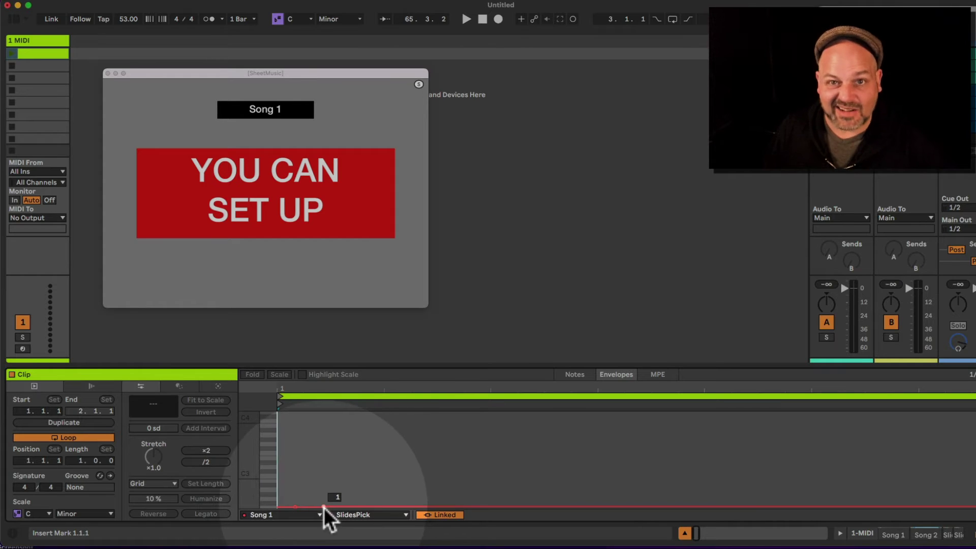
key("Return")
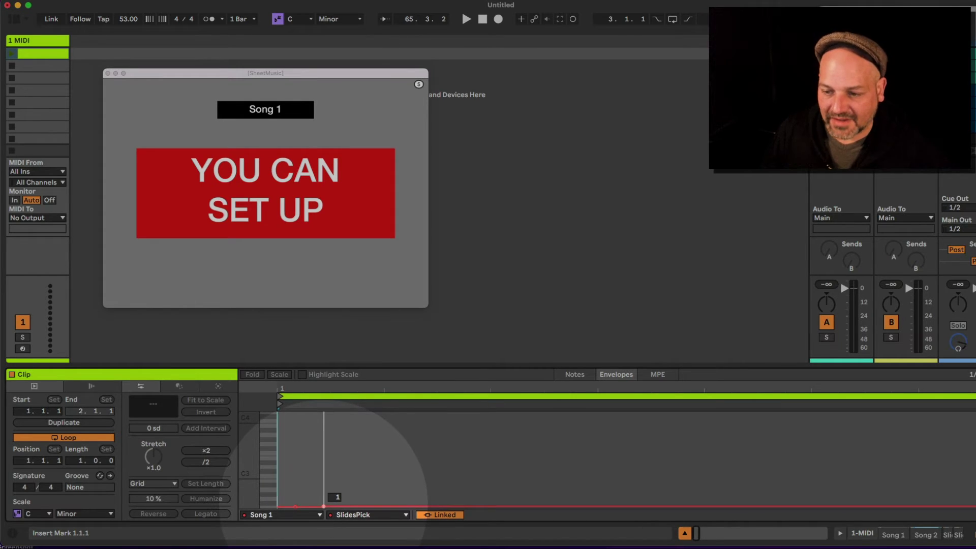
left_click_drag(324, 506, 302, 506)
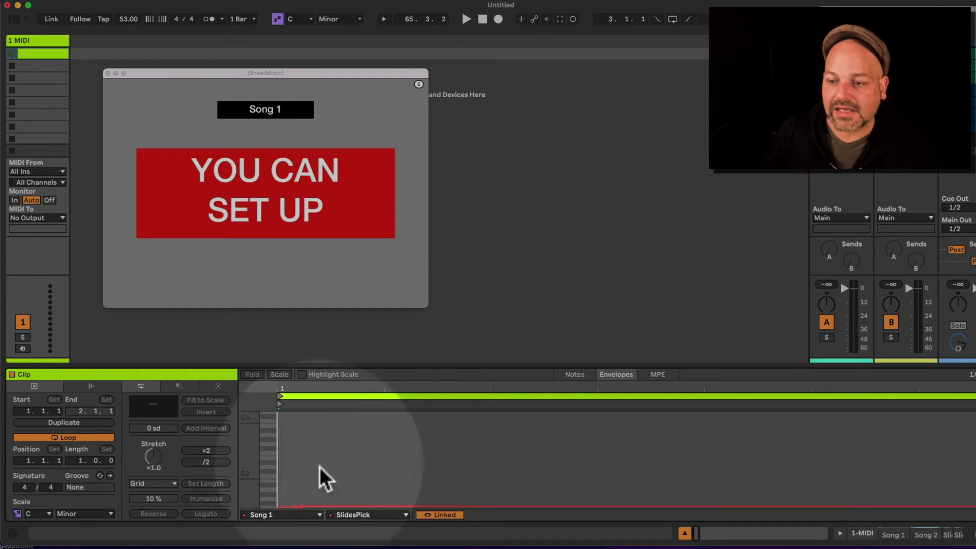
key("super+3")
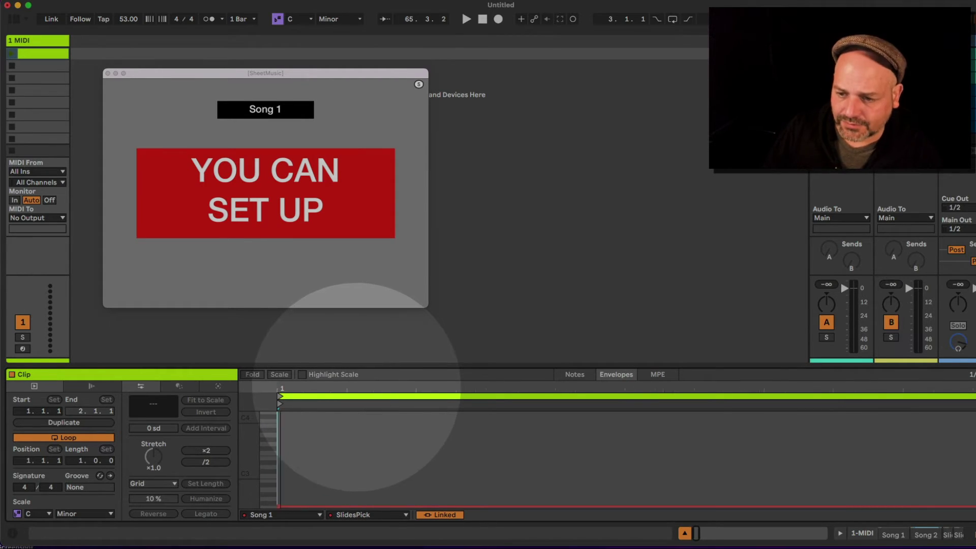
Add a breakpoint at beat 1.2 of the SlidesPick envelope and set its value to 2
left_click_drag(356, 388, 290, 398)
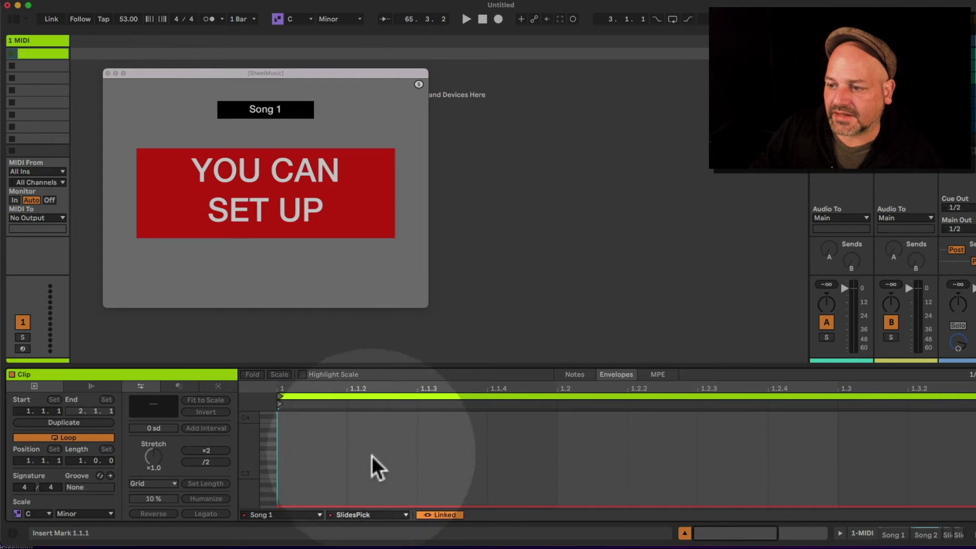
left_click_drag(483, 405, 458, 392)
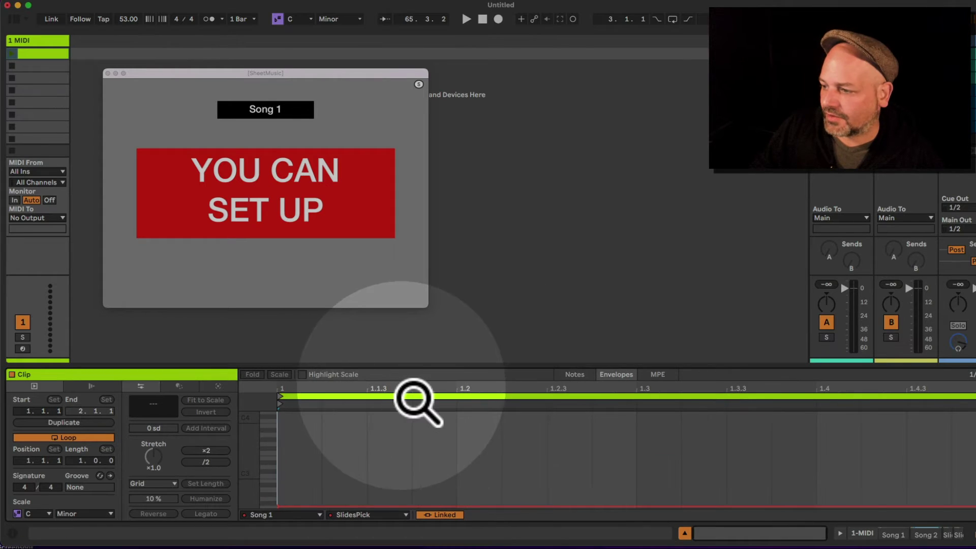
mouse_move(459, 507)
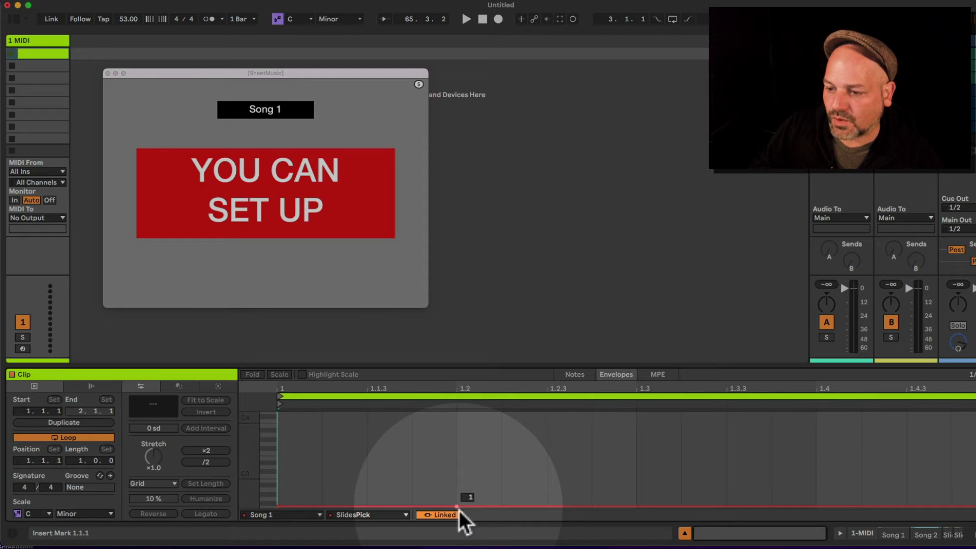
right_click(456, 508)
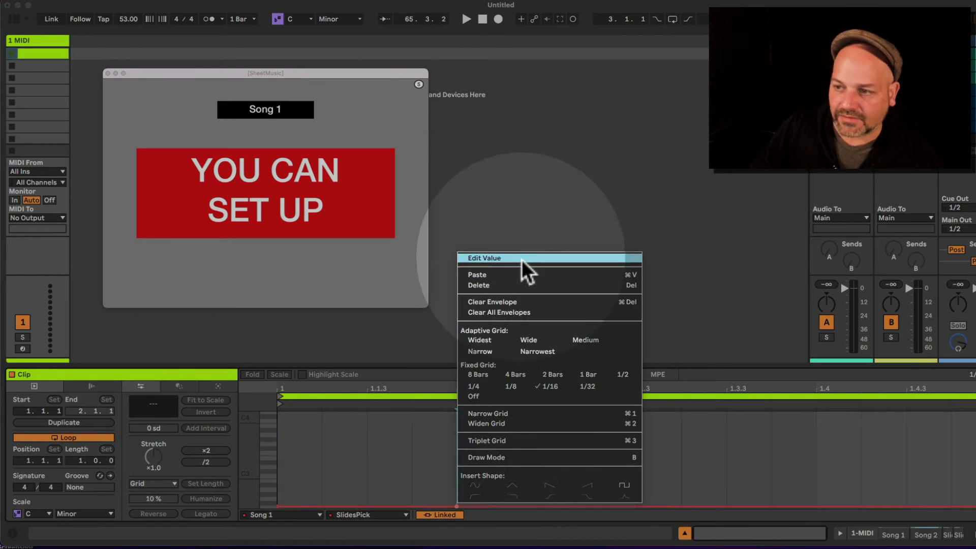
left_click(521, 261)
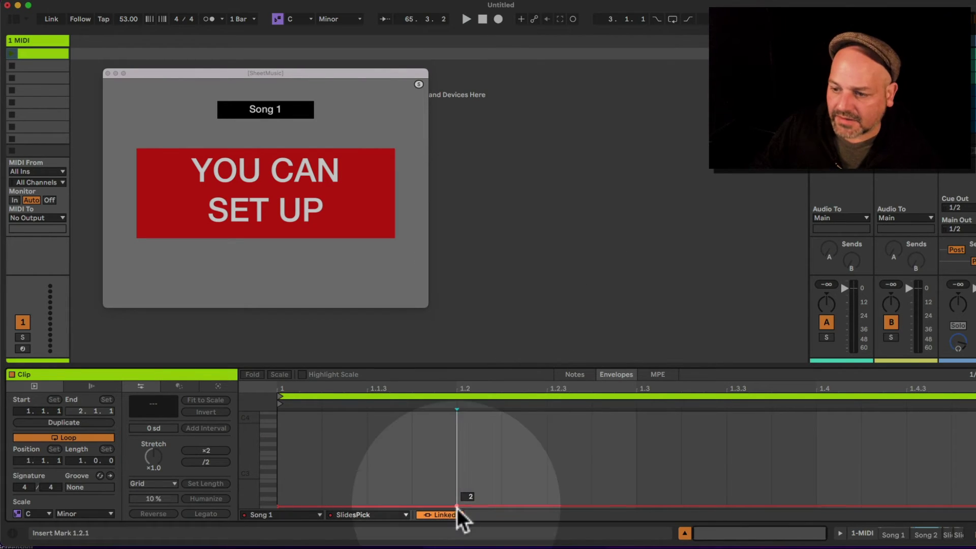
Add a breakpoint at beat 1.3 of the SlidesPick envelope and set its value to 3
right_click(636, 508)
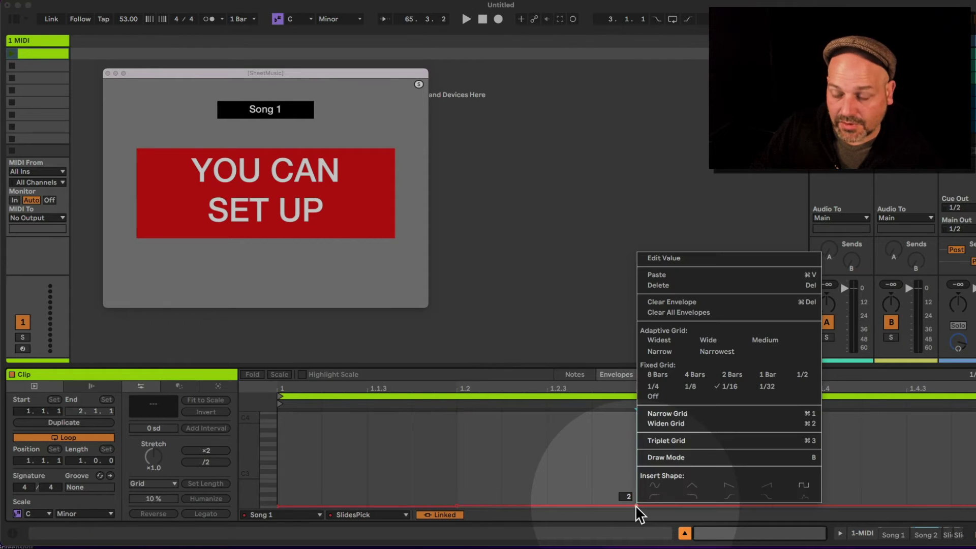
left_click(675, 258)
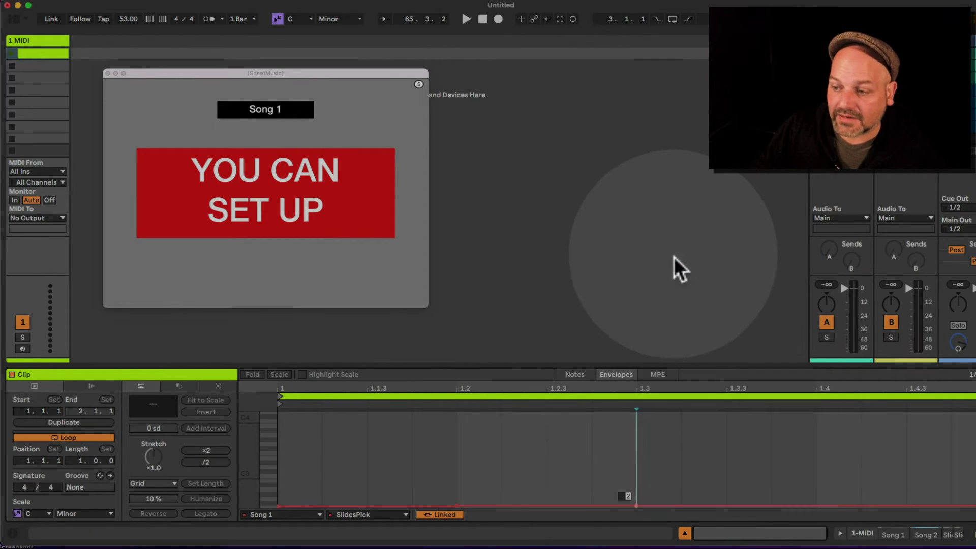
key("Escape")
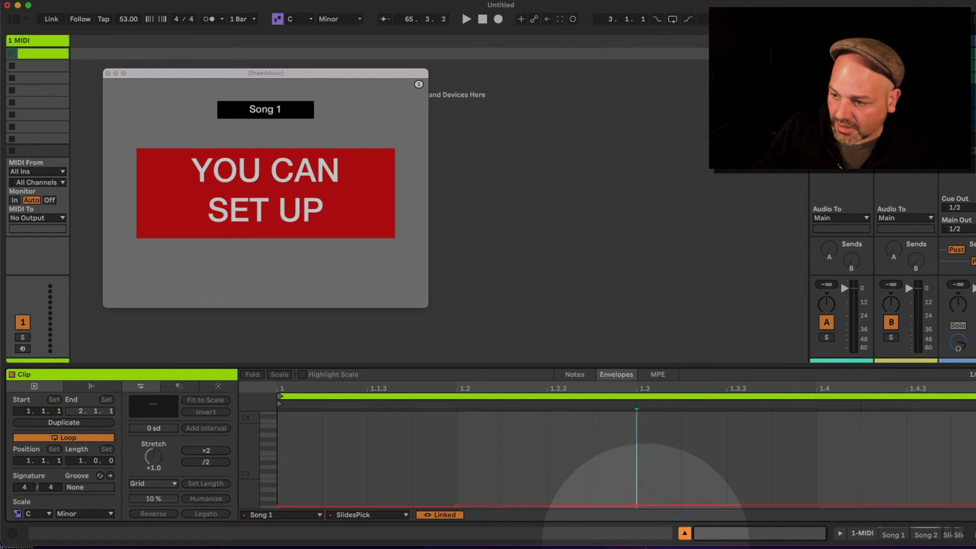
mouse_move(853, 486)
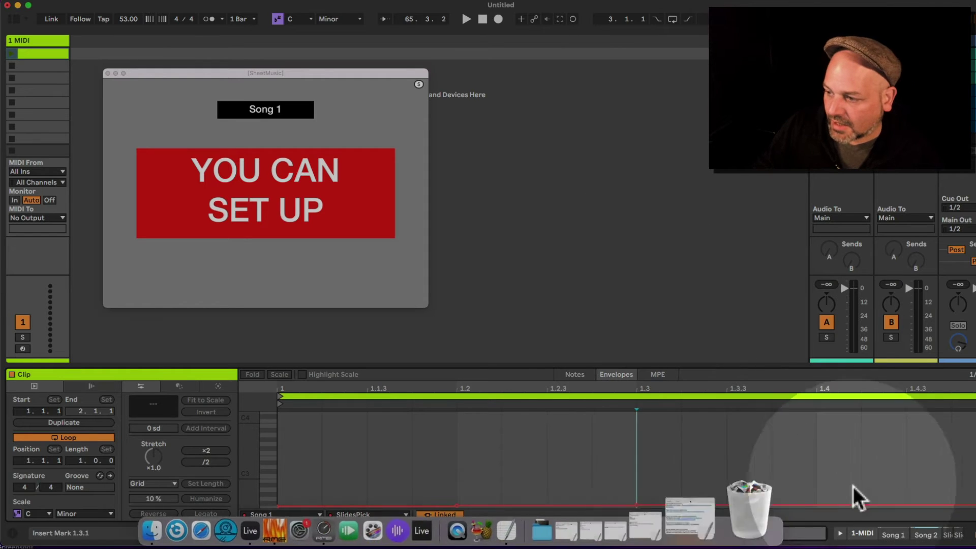
Add a breakpoint at beat 1.4 of the SlidesPick envelope, raise its value to the next slide, and launch the clip
right_click(817, 506)
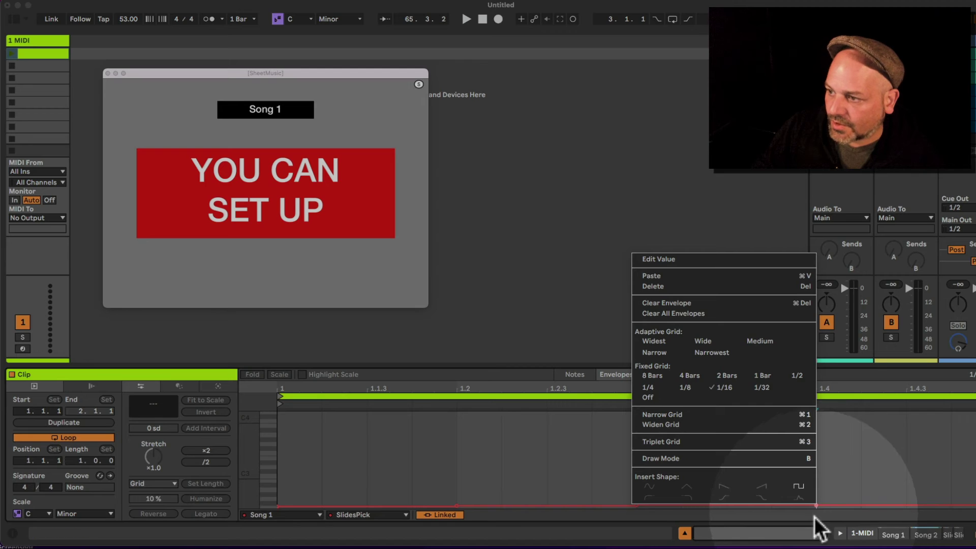
left_click(724, 262)
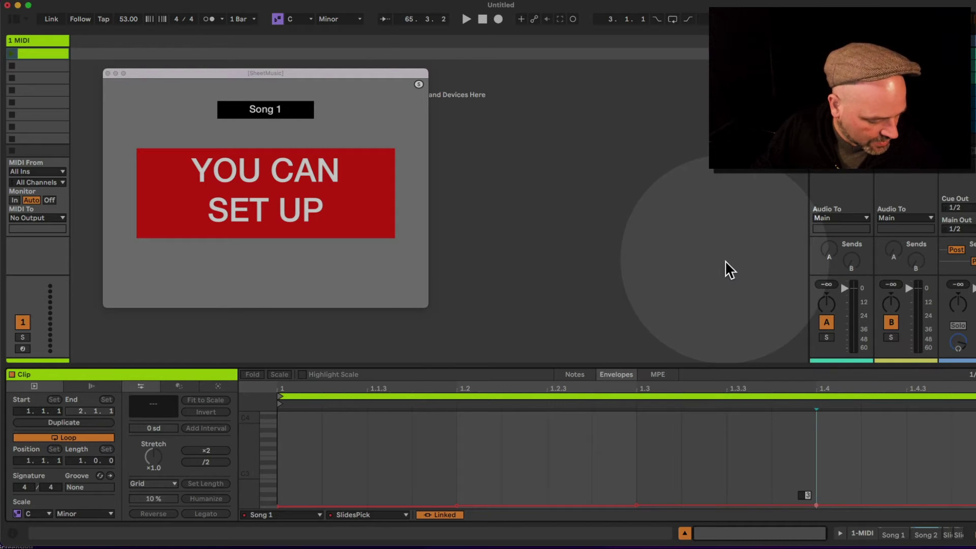
key("Return")
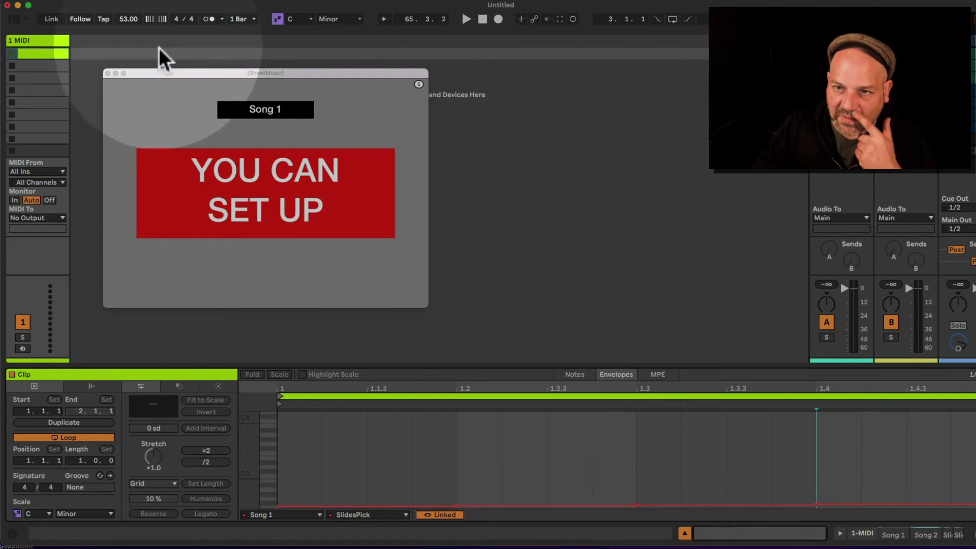
left_click(12, 54)
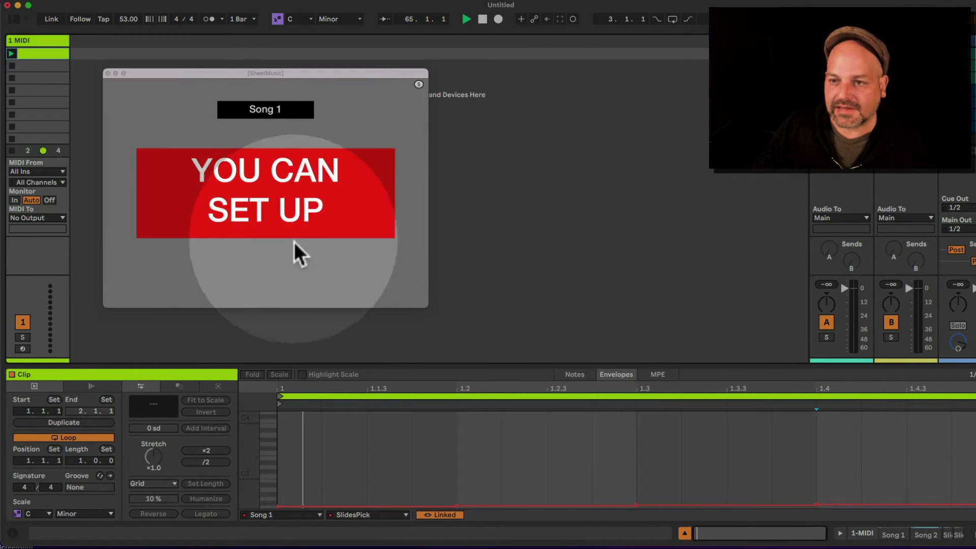
Show the MIDI track's devices and rename its first clip Song 1
left_click(32, 40)
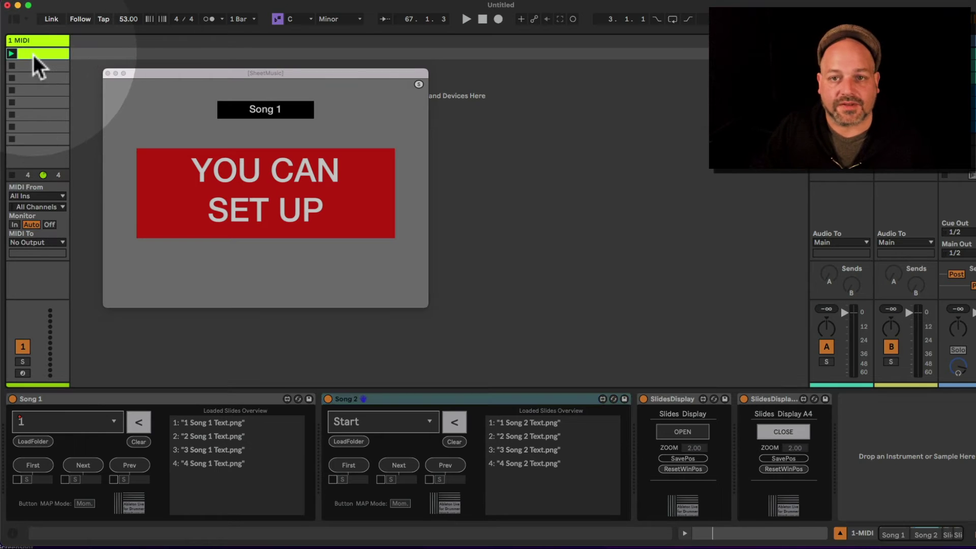
key("super+r")
type("S")
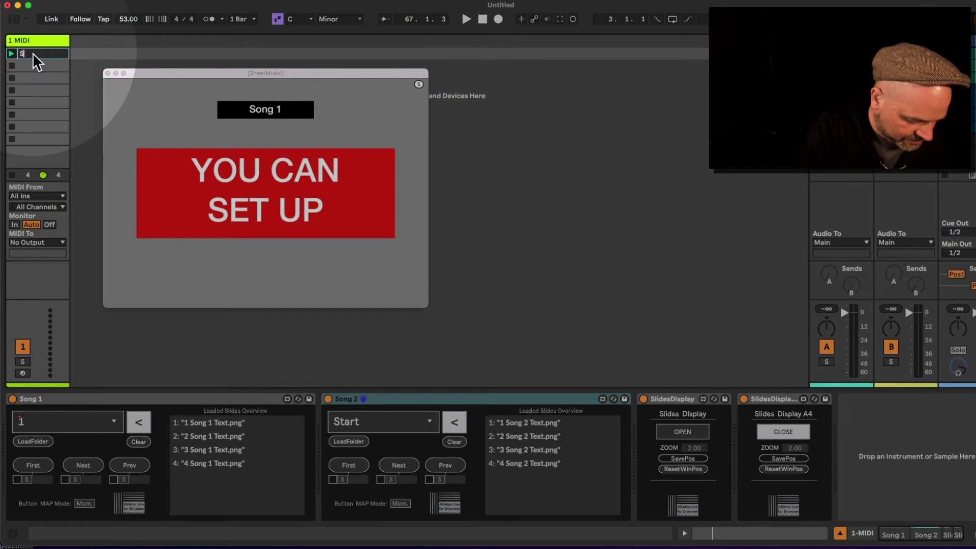
type("ong 1")
key("Return")
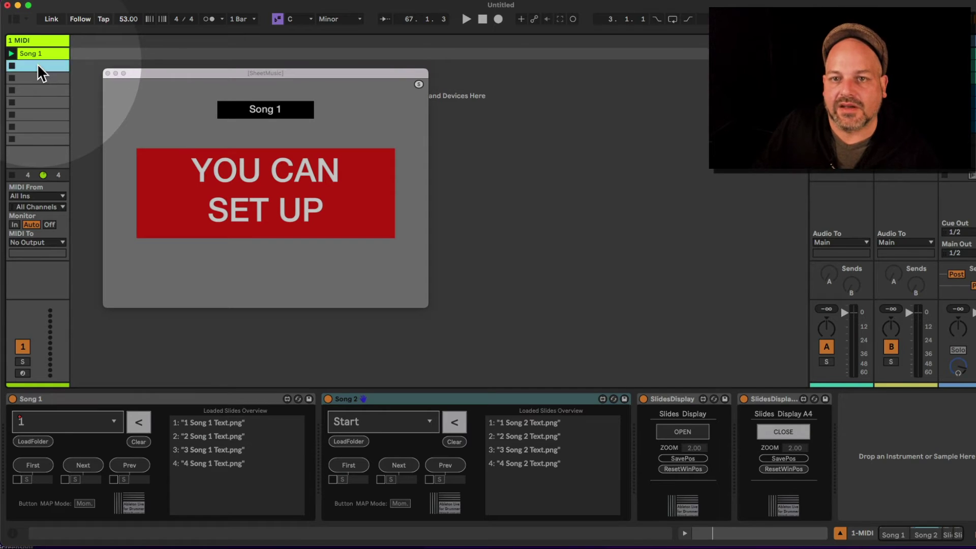
Create a MIDI clip in the track's second slot and display the Song 2 device's SlidesPick envelope
double_click(38, 65)
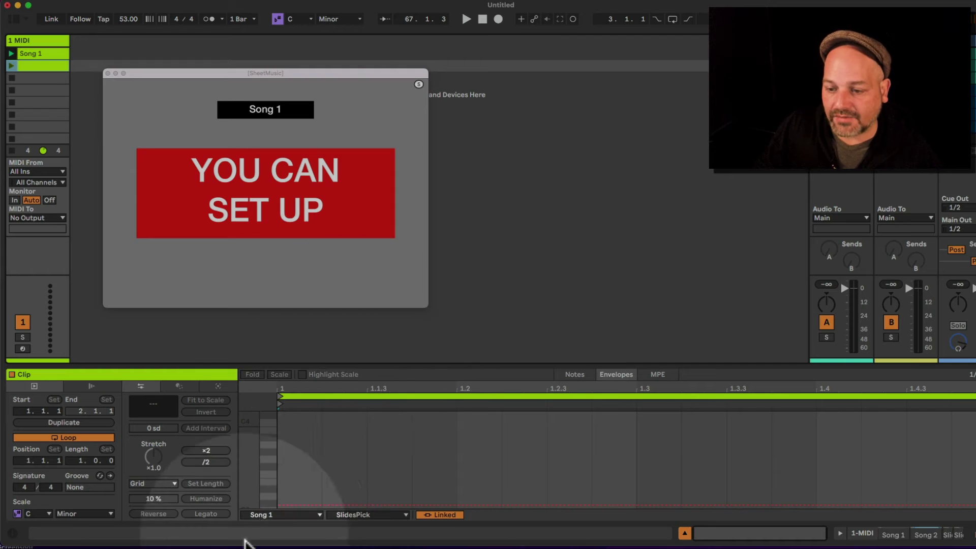
left_click(276, 515)
left_click(283, 462)
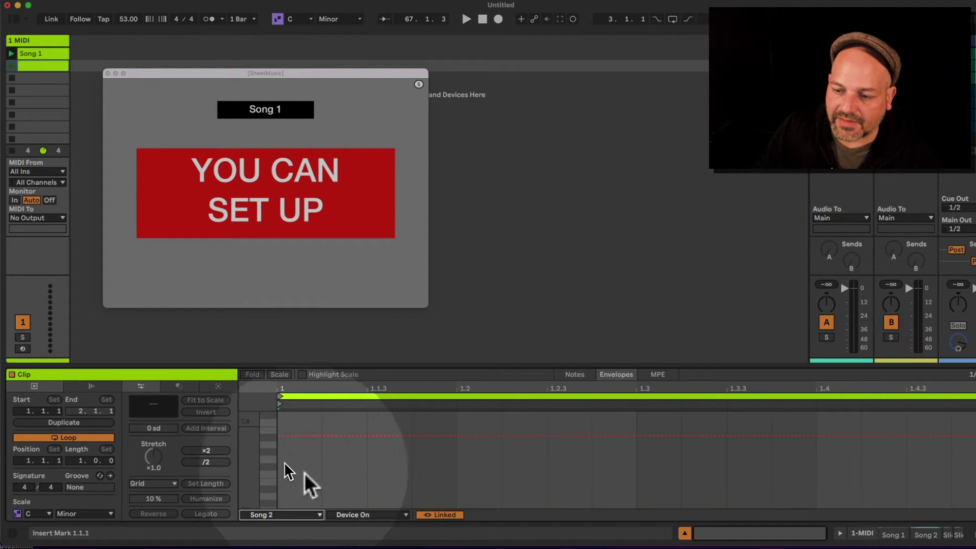
left_click(370, 515)
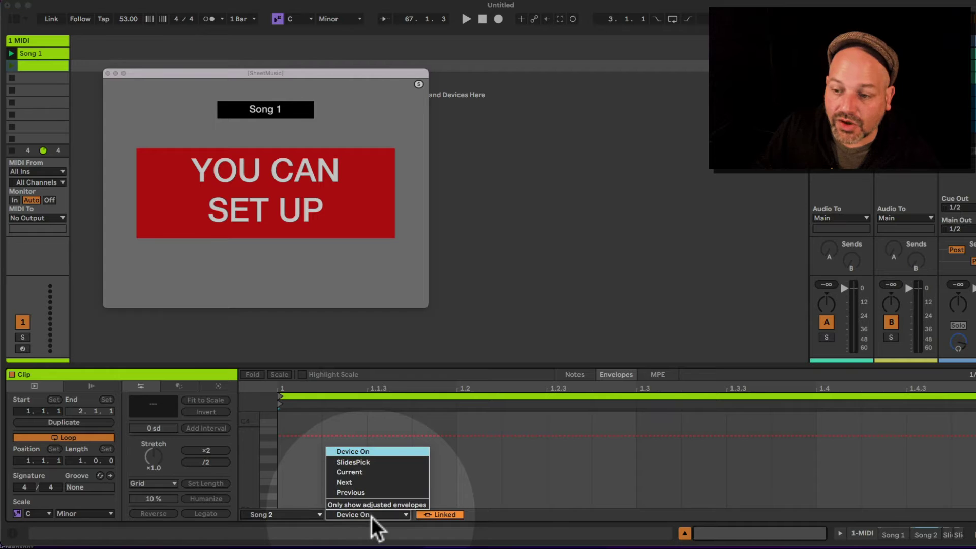
left_click(376, 462)
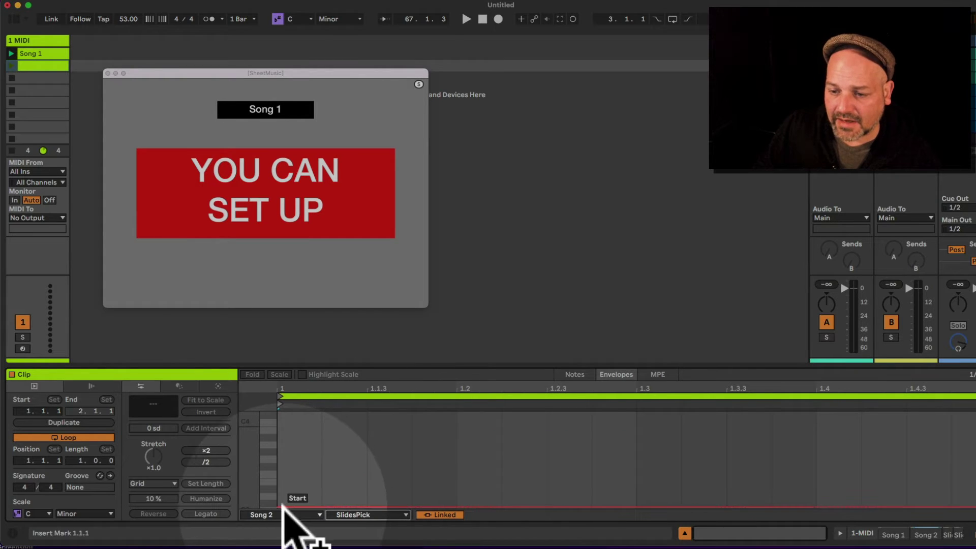
Add a breakpoint just after the clip start in Song 2's SlidesPick envelope and set its value to 1
left_click(282, 506)
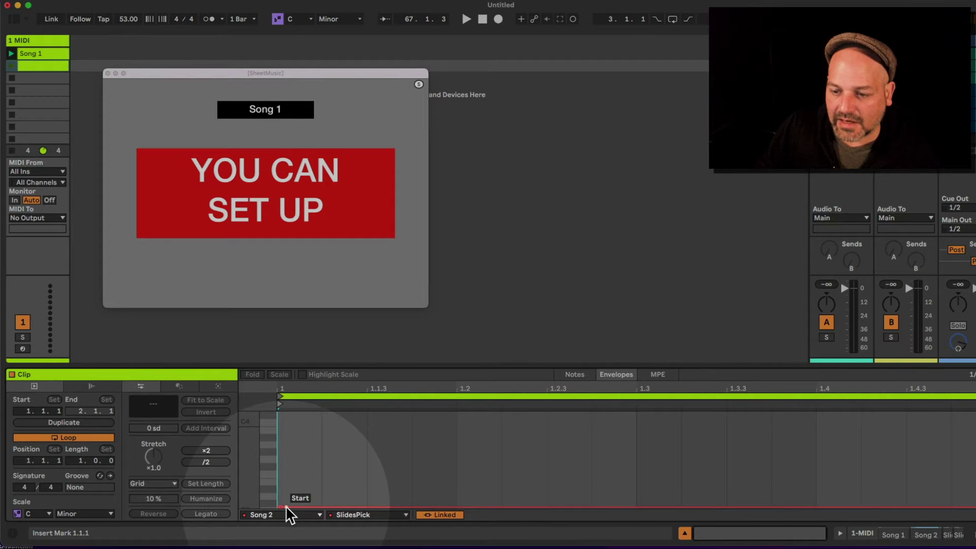
left_click_drag(285, 505, 288, 443)
right_click(288, 444)
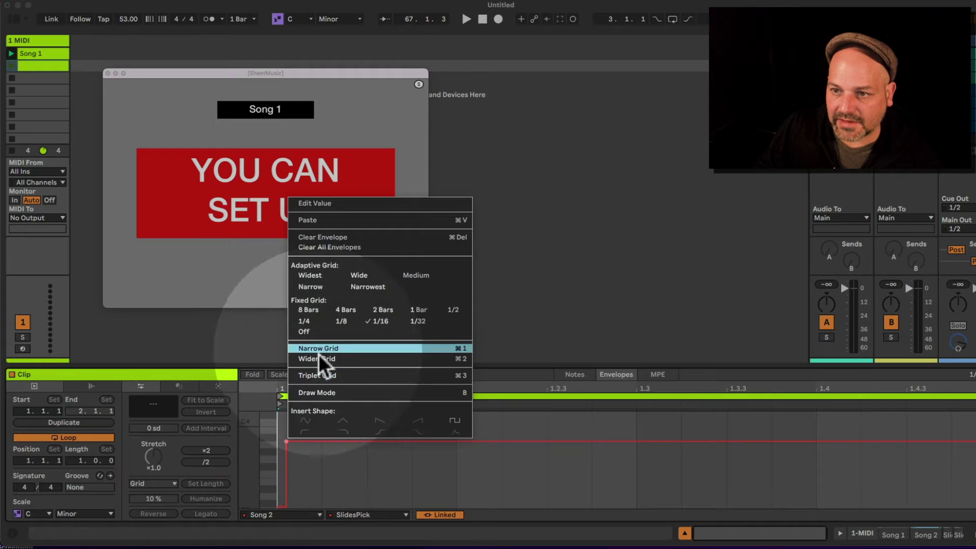
left_click(322, 206)
type("0")
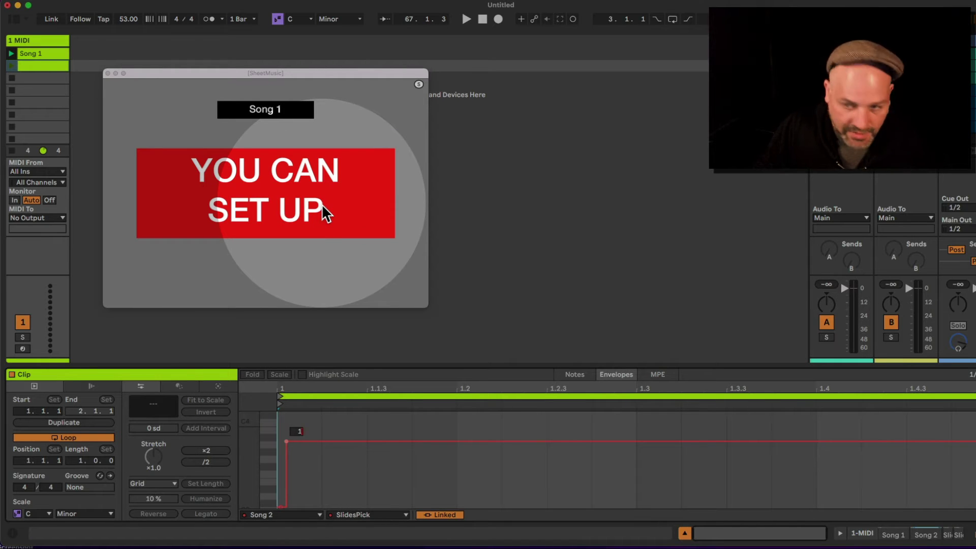
key("Return")
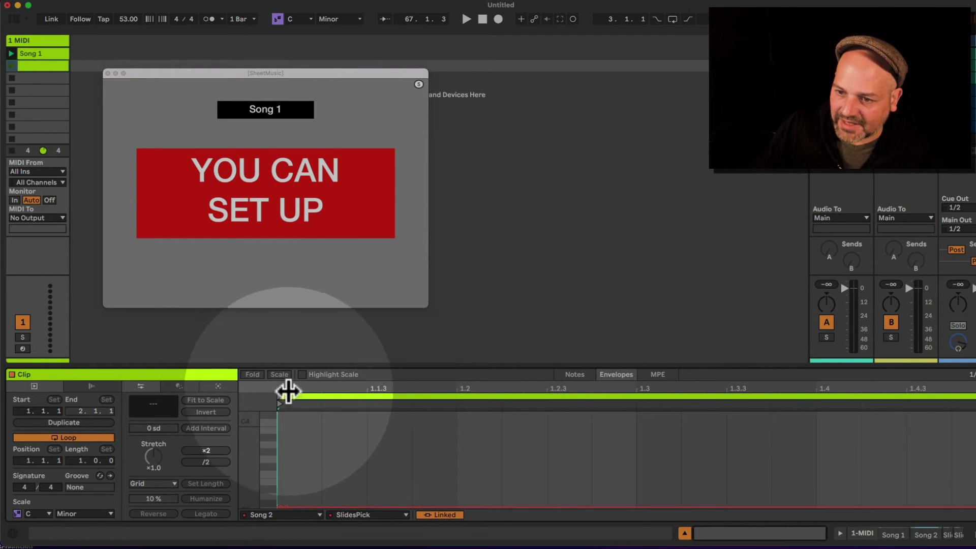
Add another breakpoint close behind the first one in the Song 2 envelope and set its value to 1
left_click_drag(285, 390, 349, 468)
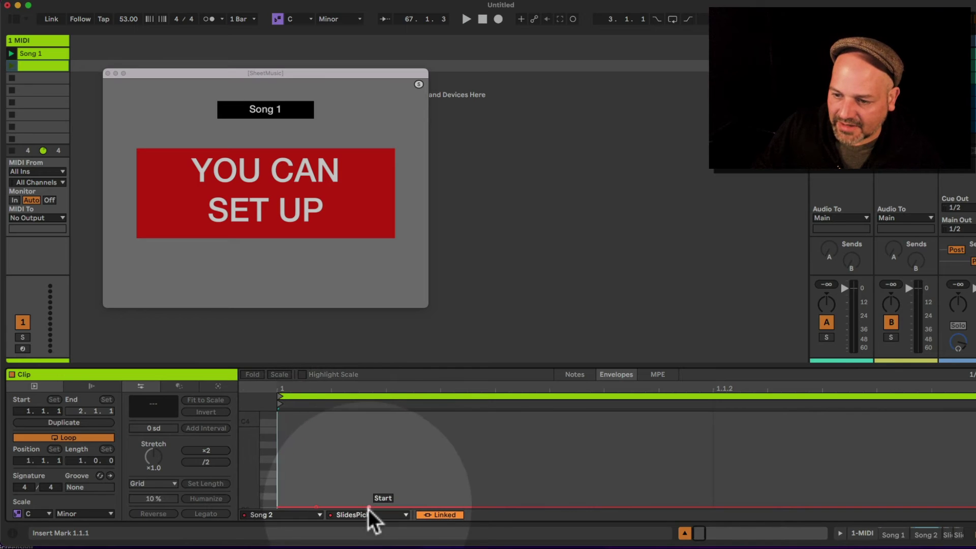
left_click_drag(368, 508, 337, 505)
right_click(338, 504)
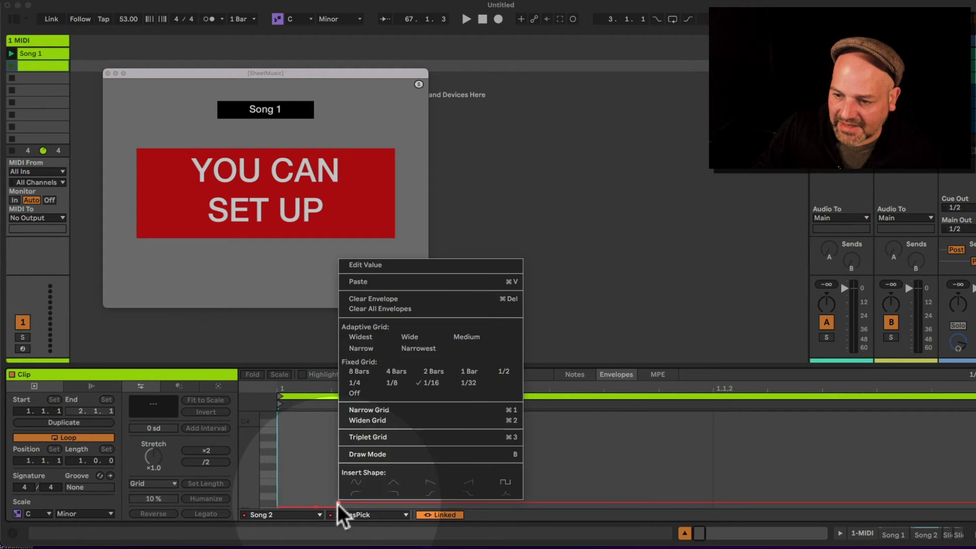
left_click(383, 263)
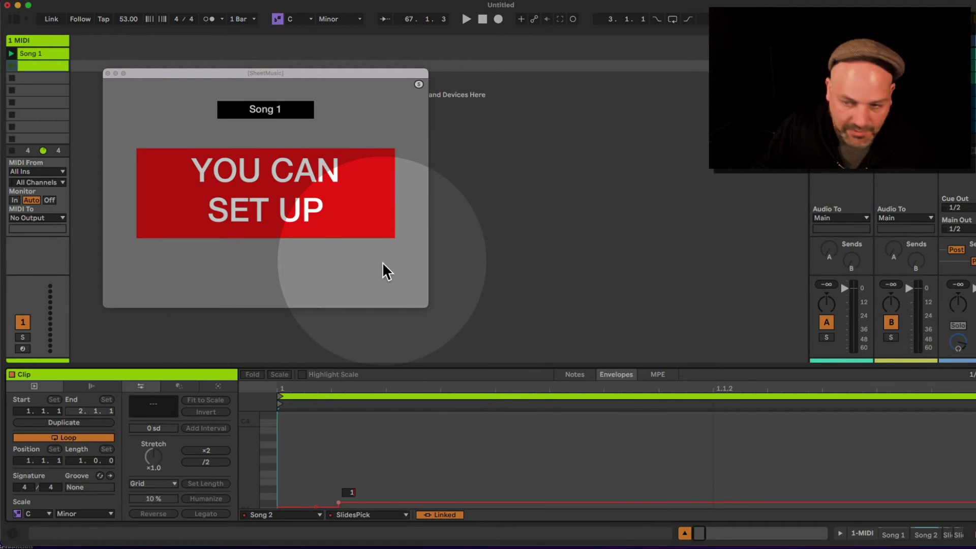
type("1")
key("Return")
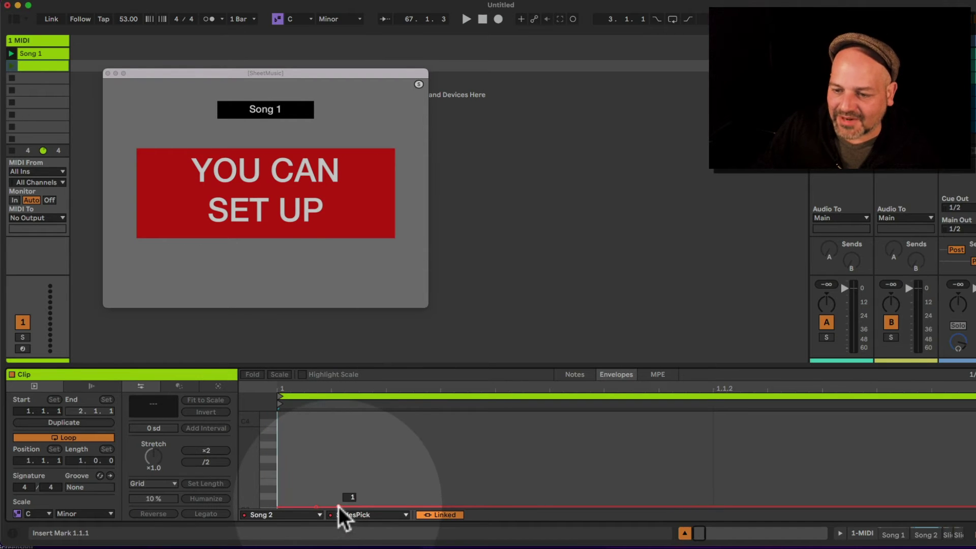
left_click(317, 507)
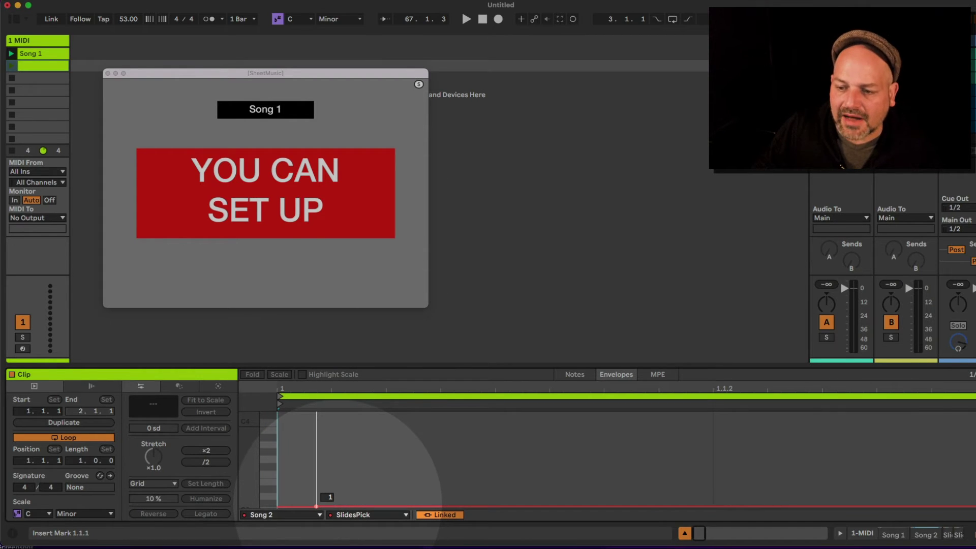
left_click(365, 392)
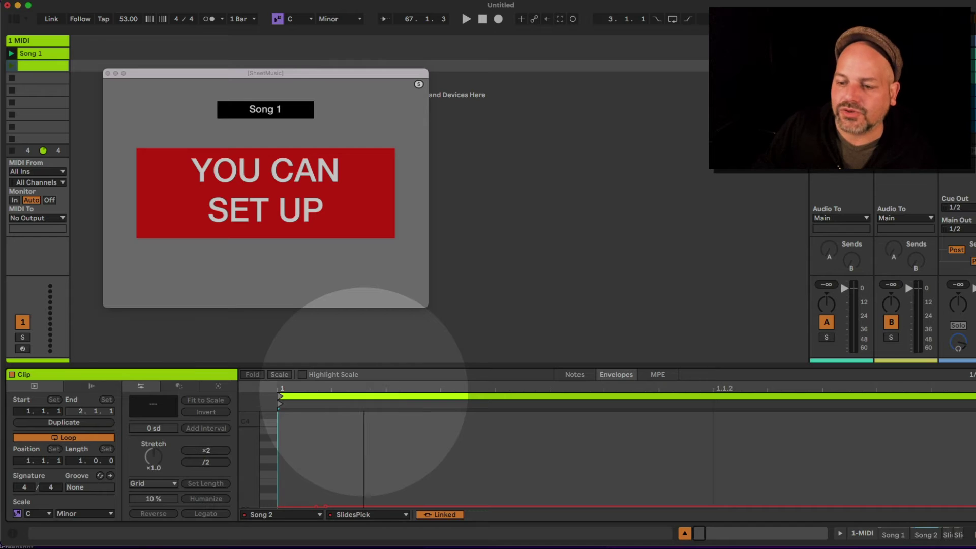
Add a breakpoint at beat 1.2 of the Song 2 envelope and adjust its value to 2
mouse_move(292, 399)
left_mouse_down()
mouse_move(481, 503)
mouse_move(456, 506)
left_mouse_up()
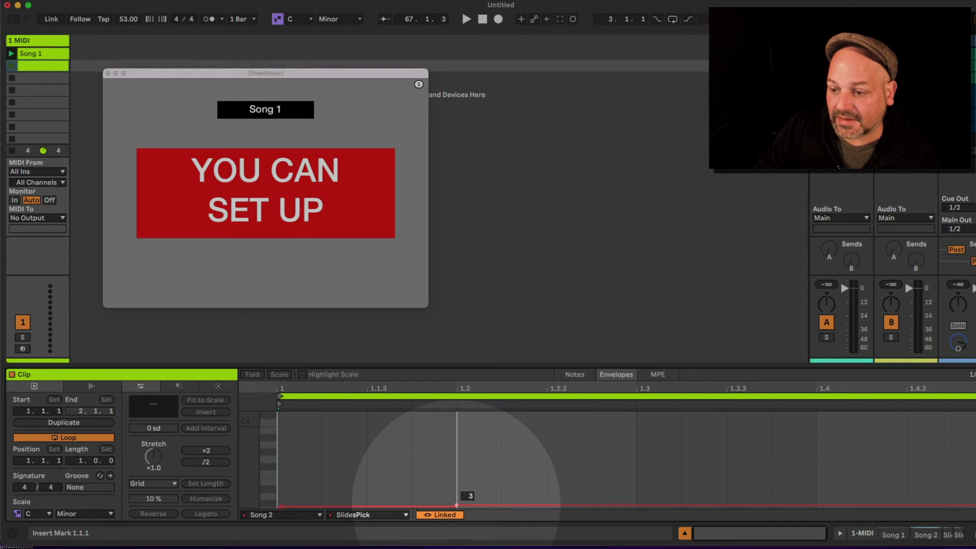
left_click_drag(456, 505, 456, 506)
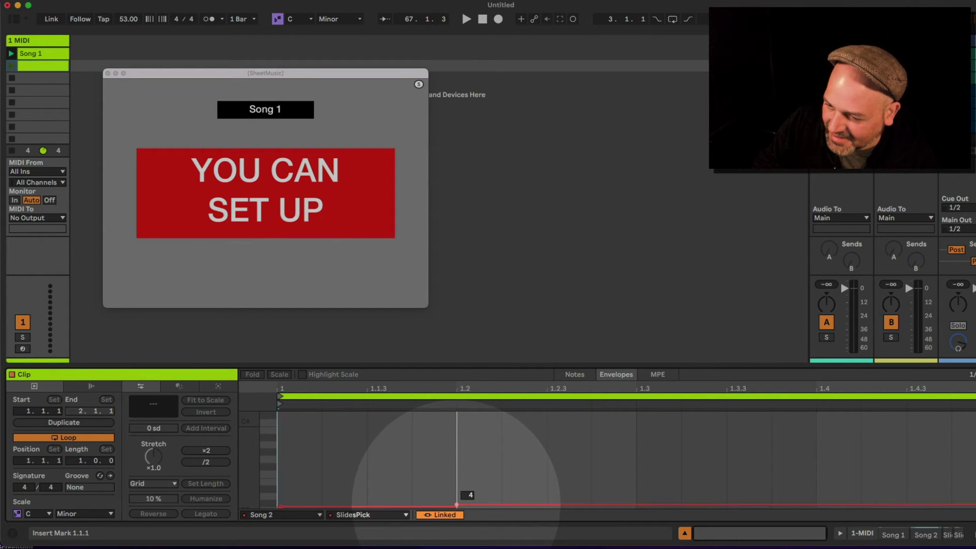
left_click_drag(456, 505, 457, 507)
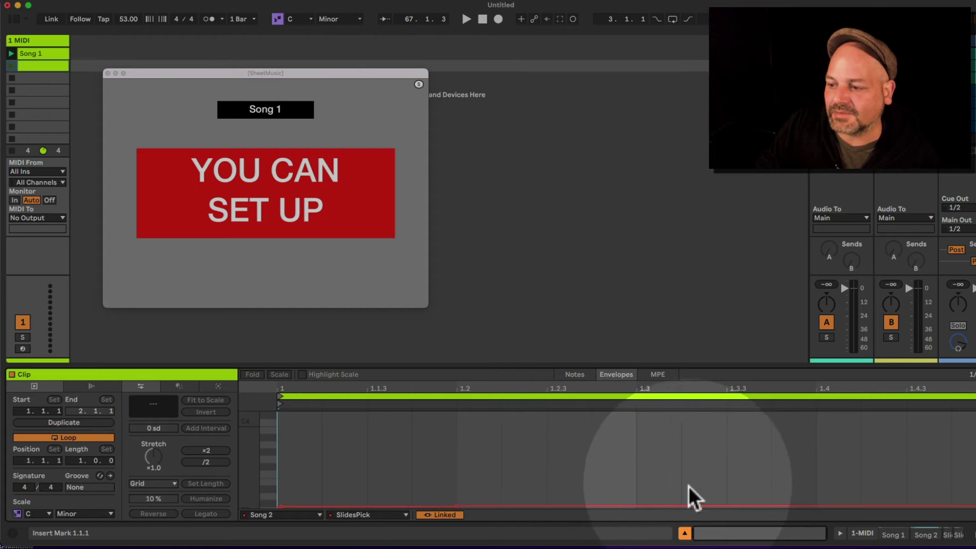
Add a breakpoint with value 3 at beat 1.3 of the Song 2 envelope and one raised to the next slide at beat 1.4
left_click(636, 507)
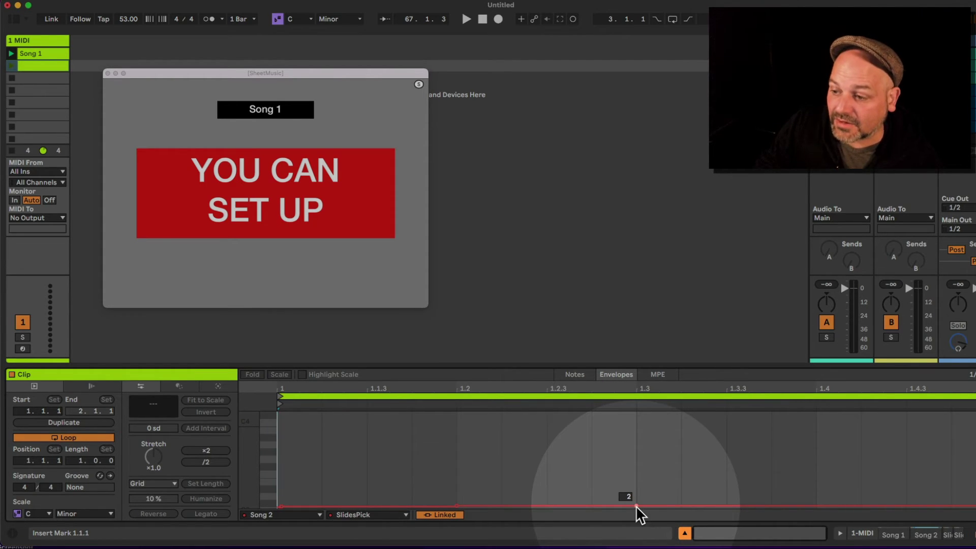
left_click_drag(636, 506, 636, 504)
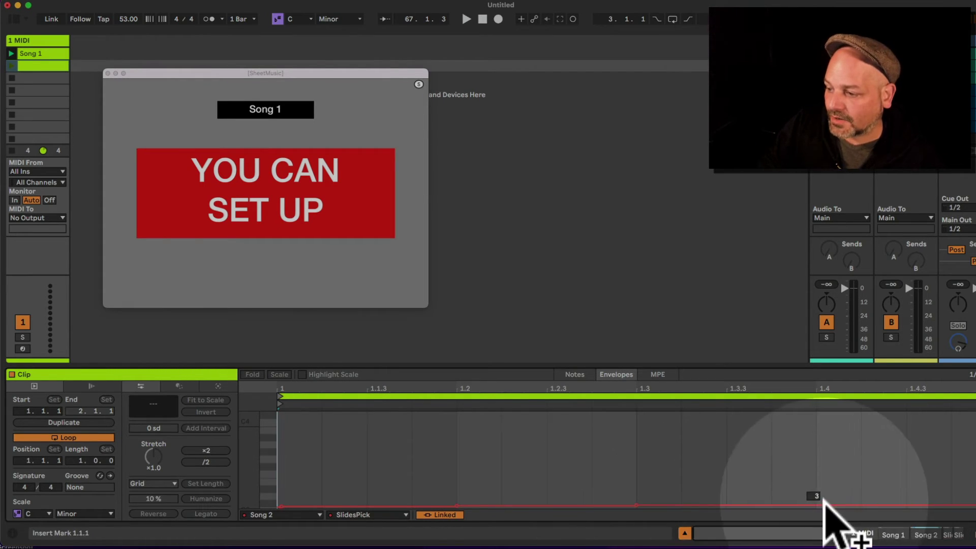
left_click(817, 505)
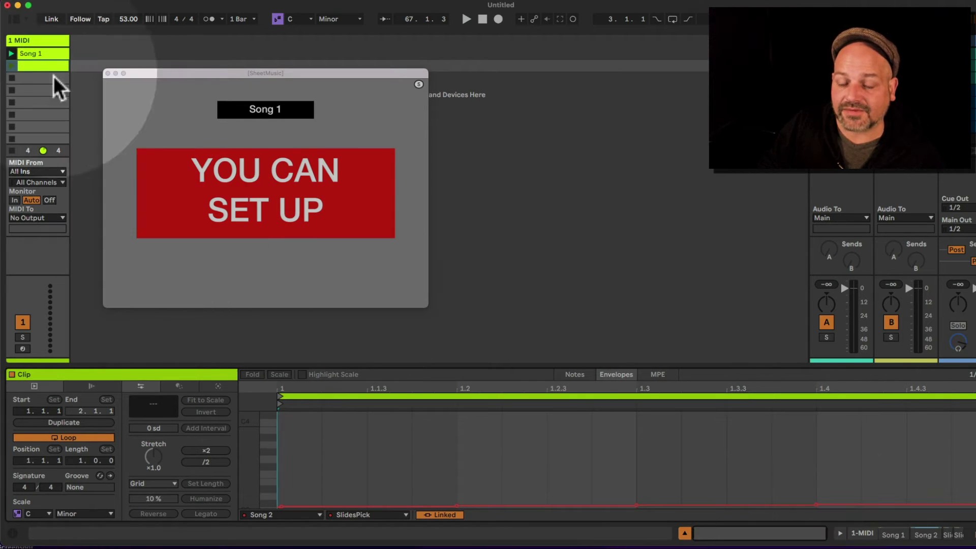
Rename the MIDI track's second clip Song 2
double_click(32, 64)
key("super+r")
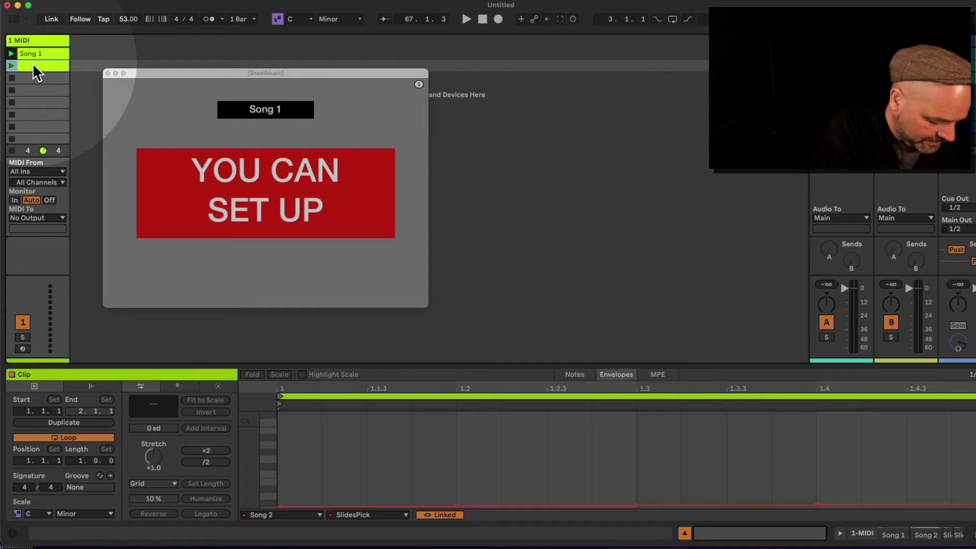
type("Song 2")
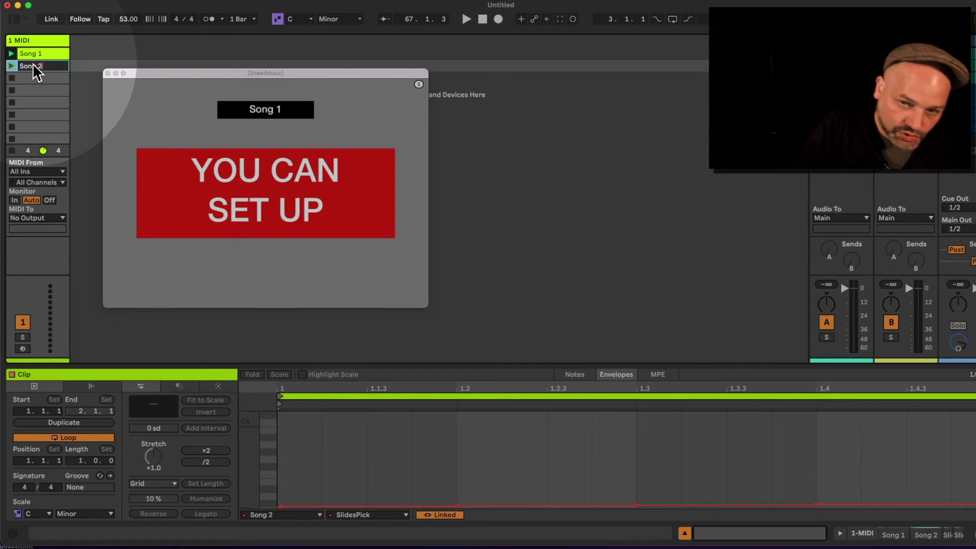
key("Return")
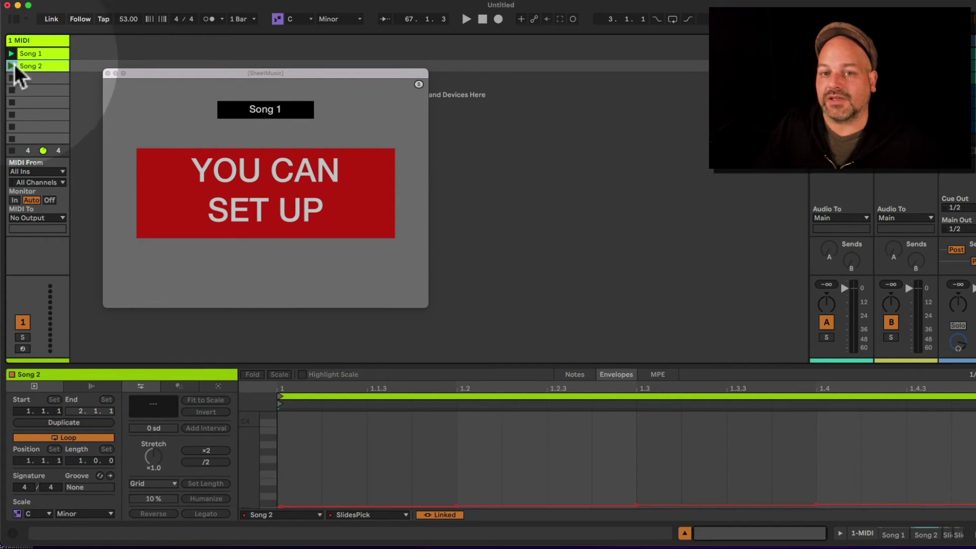
Launch the Song 2 clip and switch to the Song 1 clip to preview their automated lyric slides
left_click(11, 65)
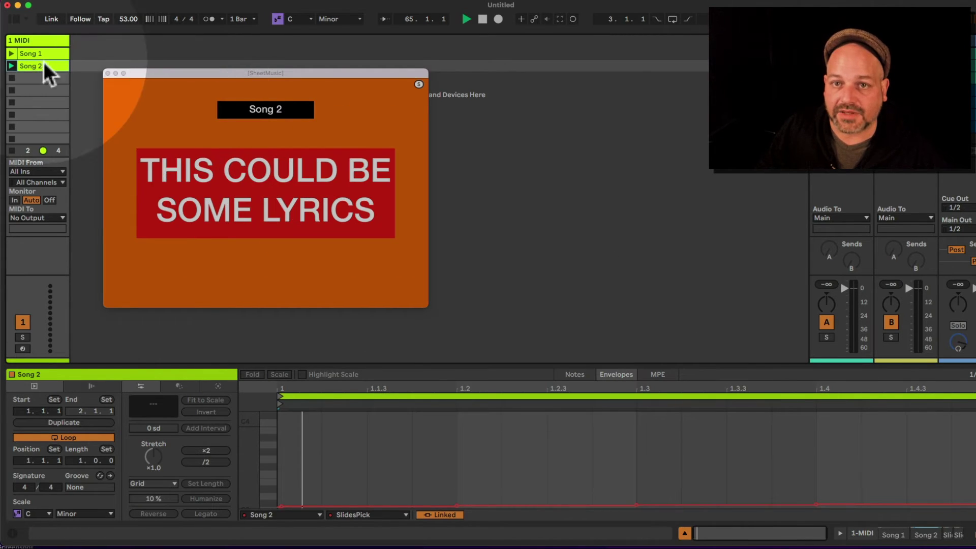
left_click(13, 52)
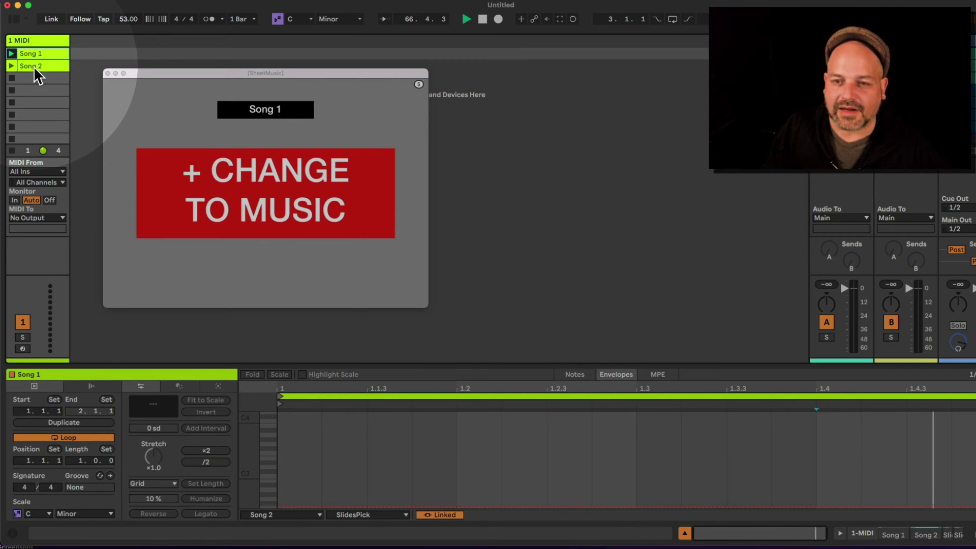
Review the Song 1 and Song 2 devices on the MIDI track during playback and stop the transport
left_click(41, 39)
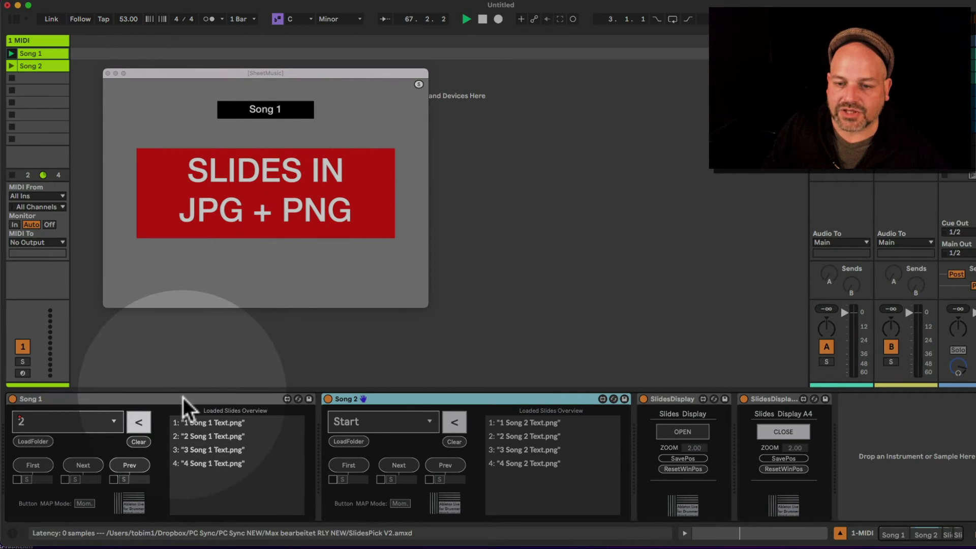
left_click(183, 398)
left_click(393, 400)
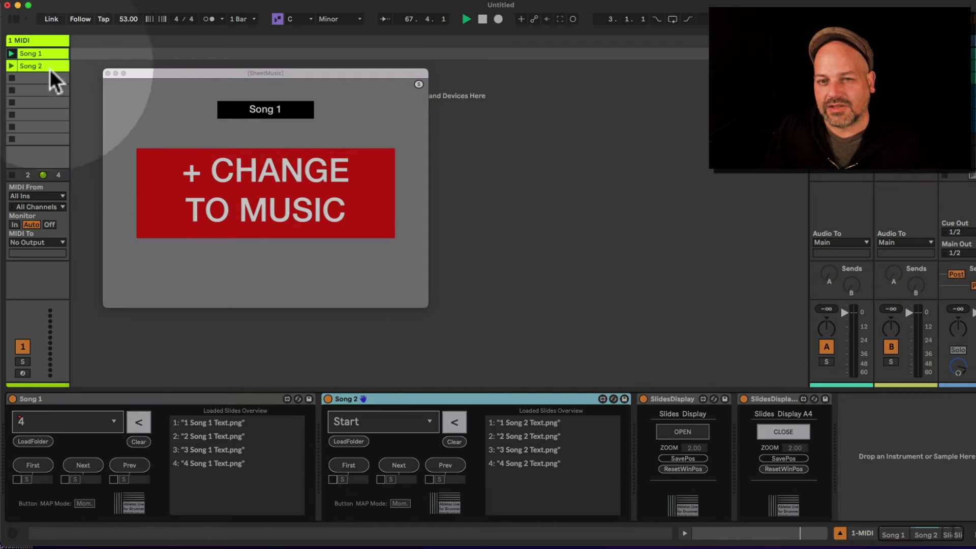
key("space")
Open the Song 1 clip and display the Song 1 device's SlidesPick envelope
left_click(32, 51)
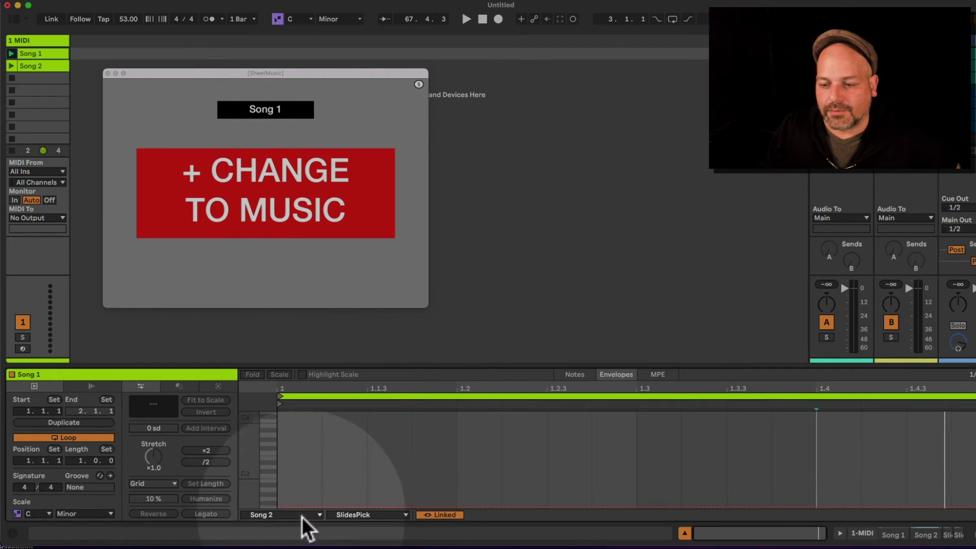
left_click(288, 517)
left_click(284, 460)
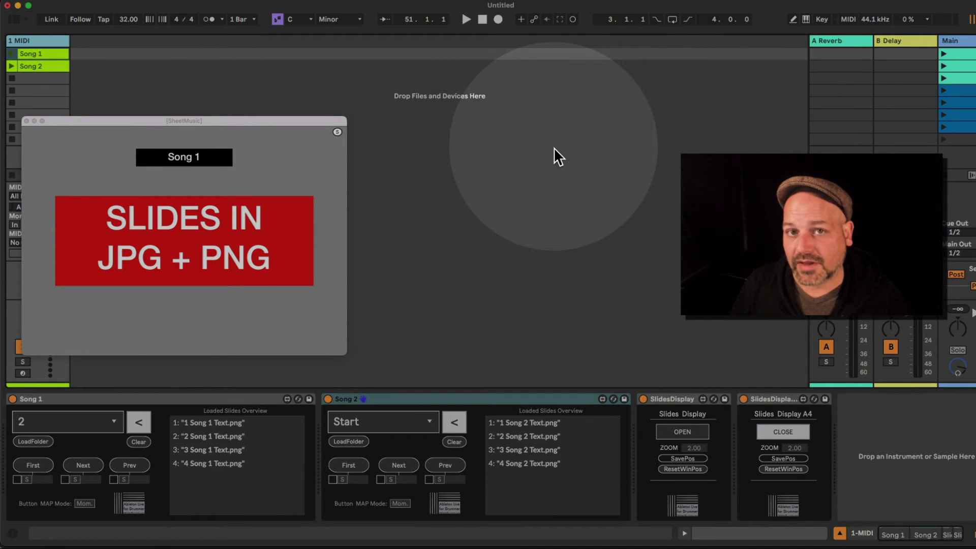
Switch to the Arrangement view and undo the last change to restore the Loop1 audio track below the MIDI track
key("Tab")
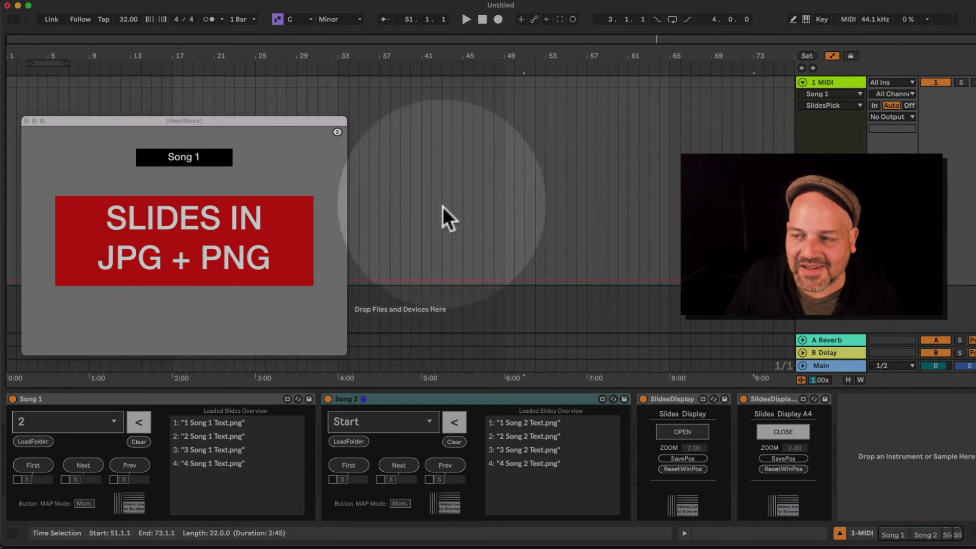
left_click(835, 84)
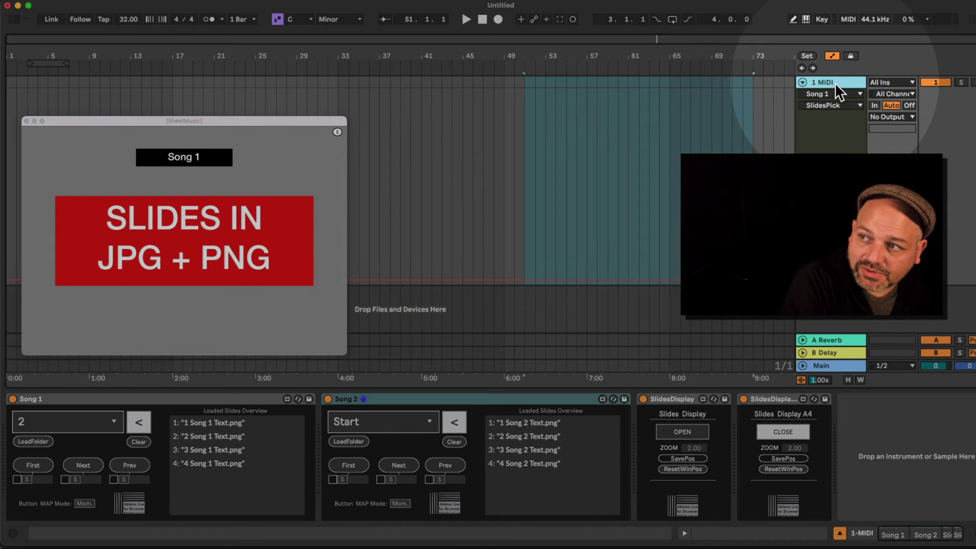
key("Delete")
key("super+z")
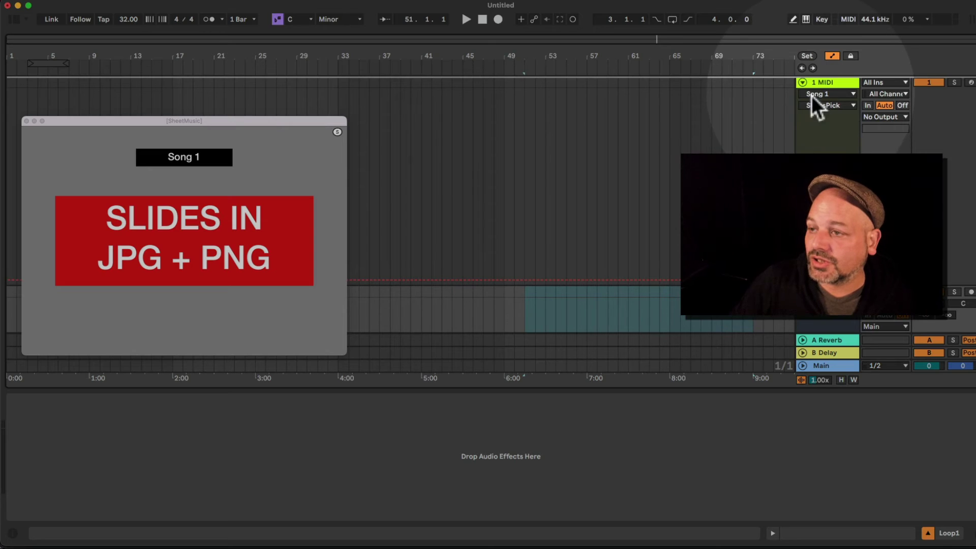
Undo the last track move to put Loop1 back above the MIDI track, and select the 2 MIDI track to show its devices
key("super+z")
left_click_drag(483, 108, 721, 107)
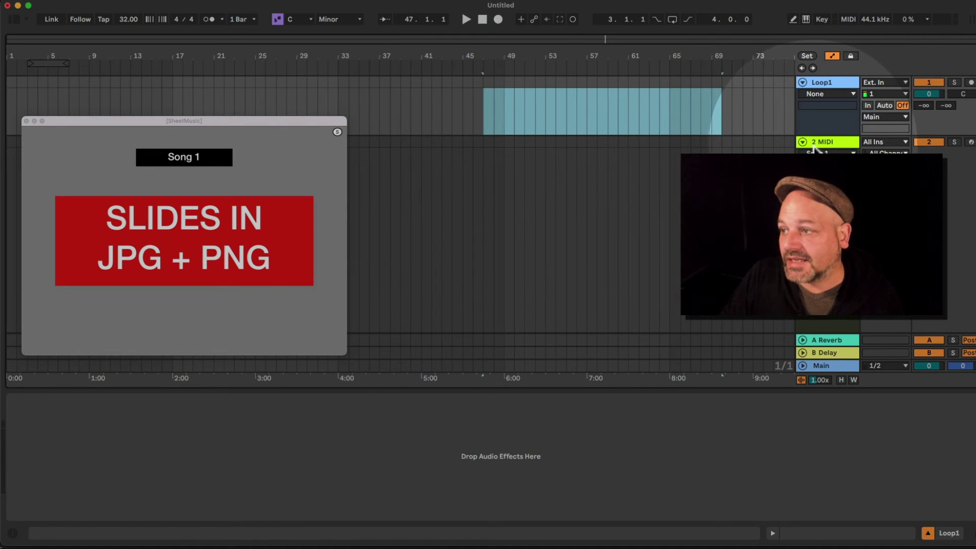
scroll(671, 249, "down", 3)
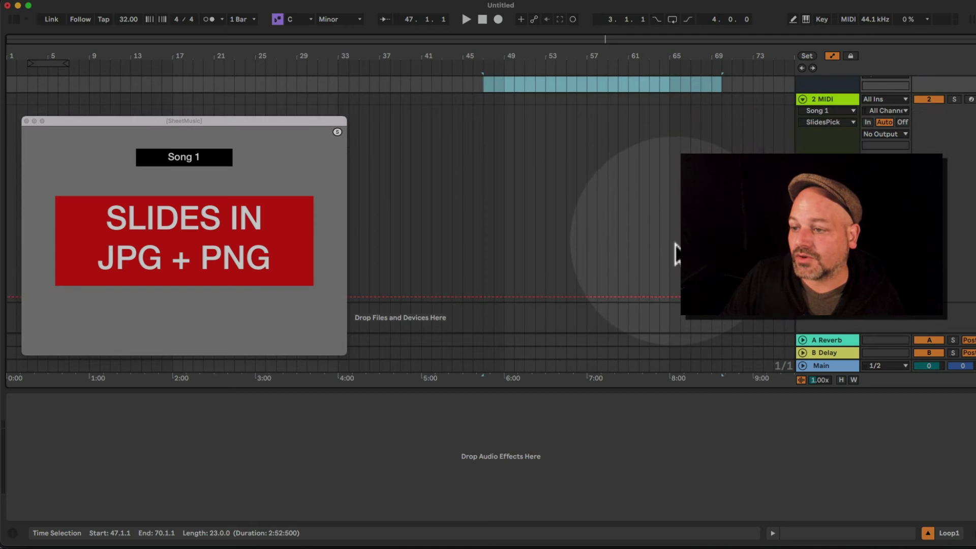
left_click(831, 99)
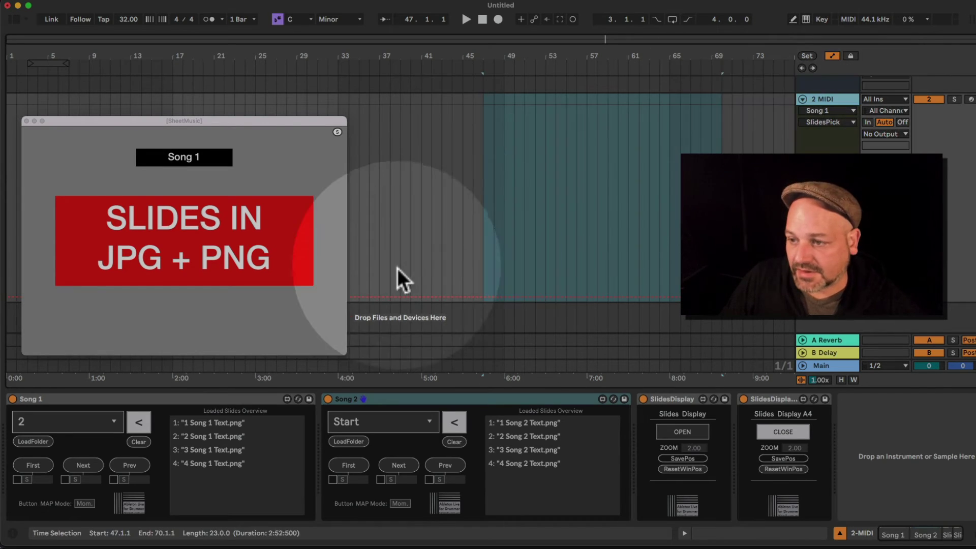
Zoom in around bar 49 and show the Song 1 device's SlidesPick automation lane on the 2 MIDI track
left_click_drag(509, 65, 571, 19)
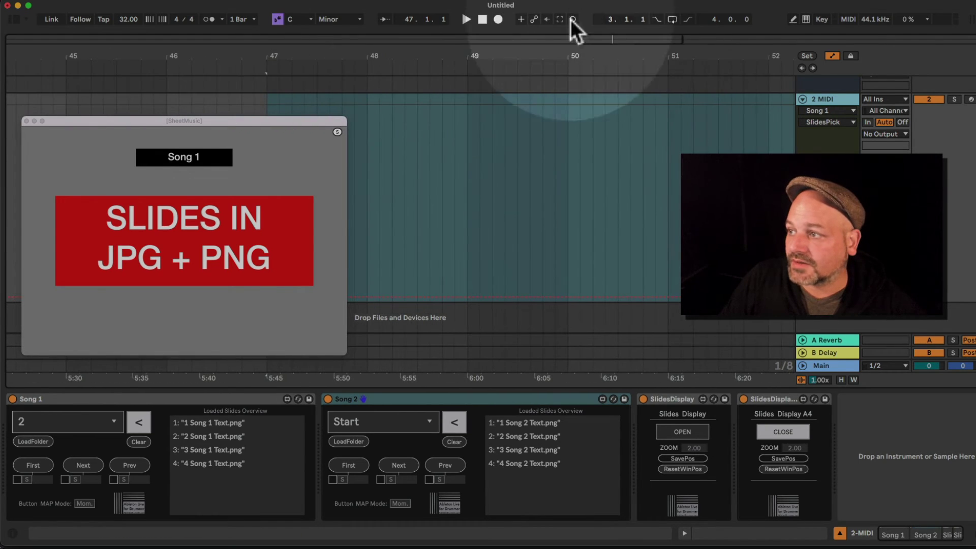
left_click(832, 56)
left_click(832, 56)
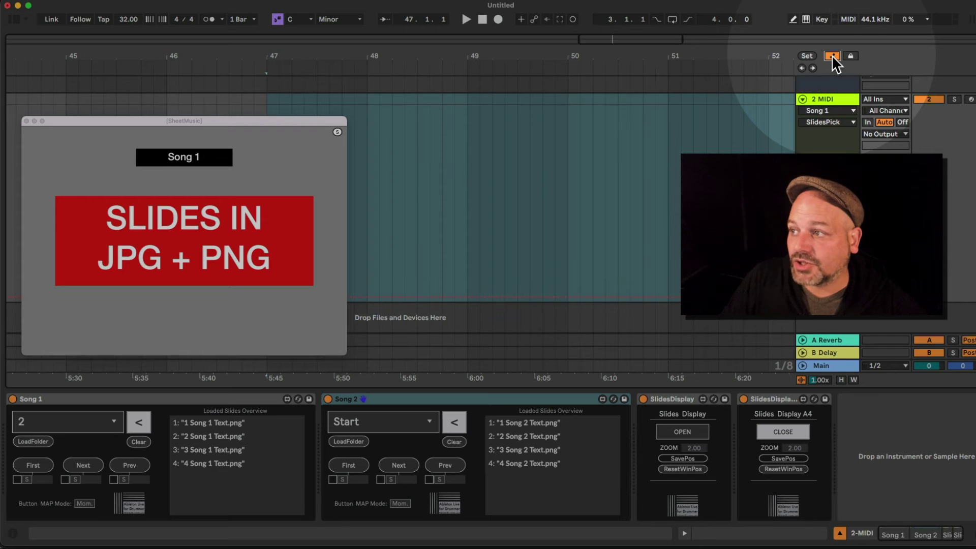
left_click(832, 56)
left_click(831, 55)
left_click(824, 111)
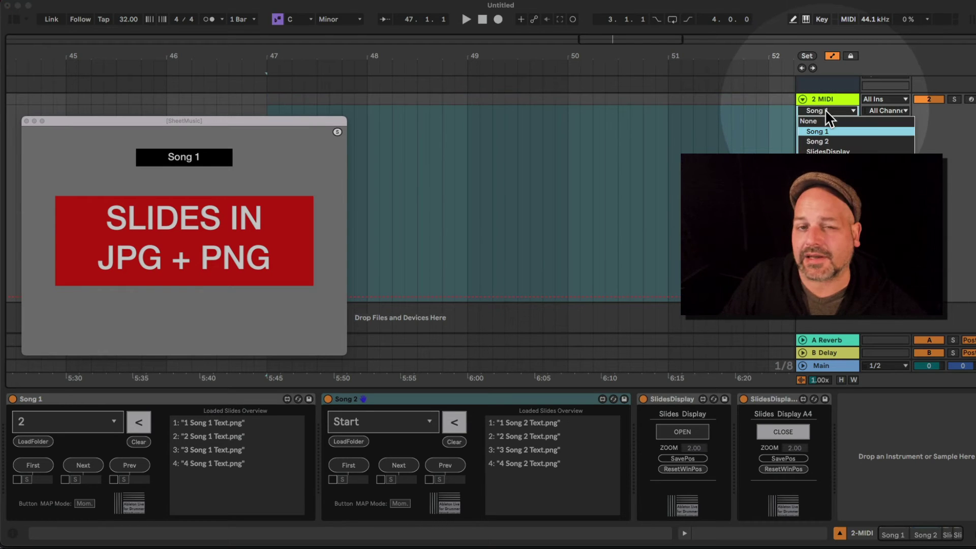
left_click(818, 131)
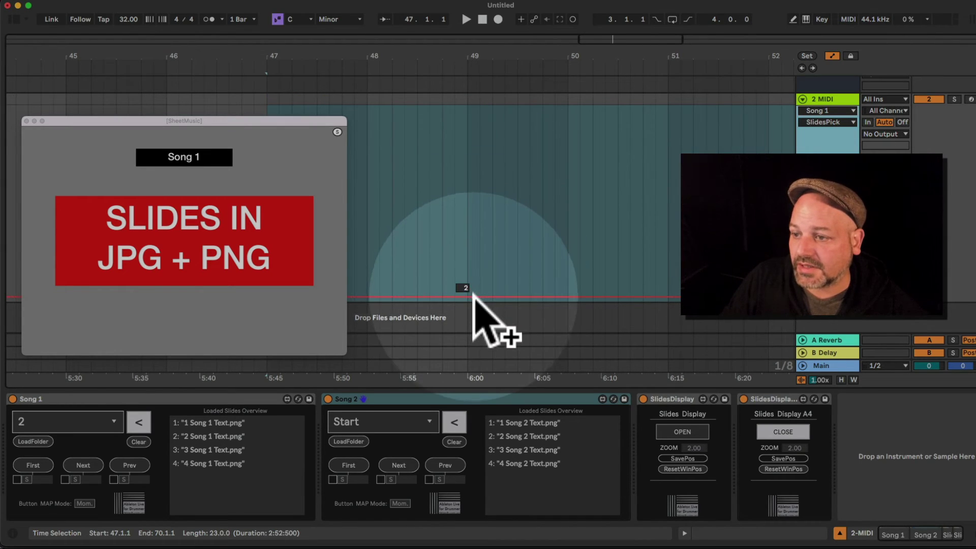
Add a SlidesPick breakpoint stepping from Start to slide 1 and align it exactly to the beginning of bar 49
left_click(468, 298)
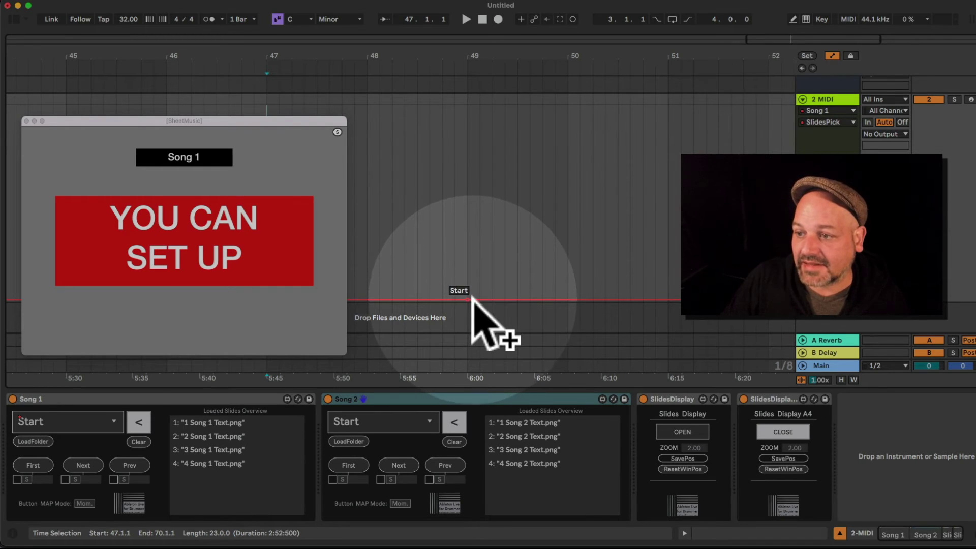
left_click_drag(473, 300, 473, 293)
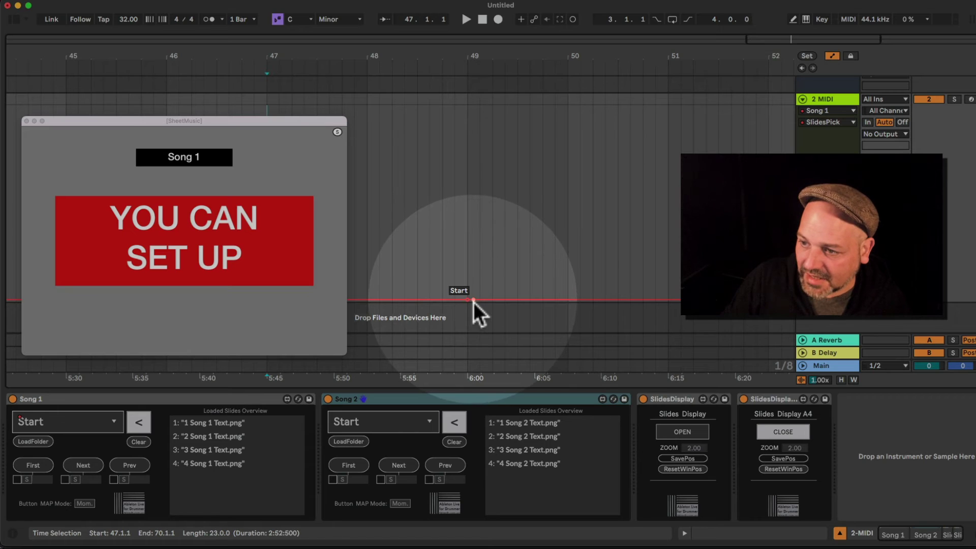
mouse_move(474, 302)
left_mouse_down()
mouse_move(473, 275)
mouse_move(473, 290)
left_mouse_up()
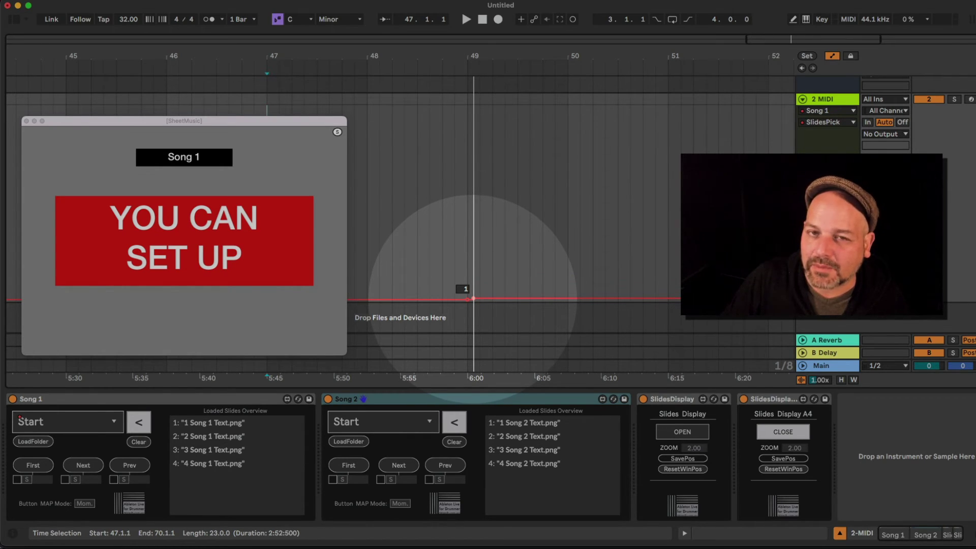
left_click_drag(473, 298, 473, 299)
left_click_drag(483, 69, 520, 258)
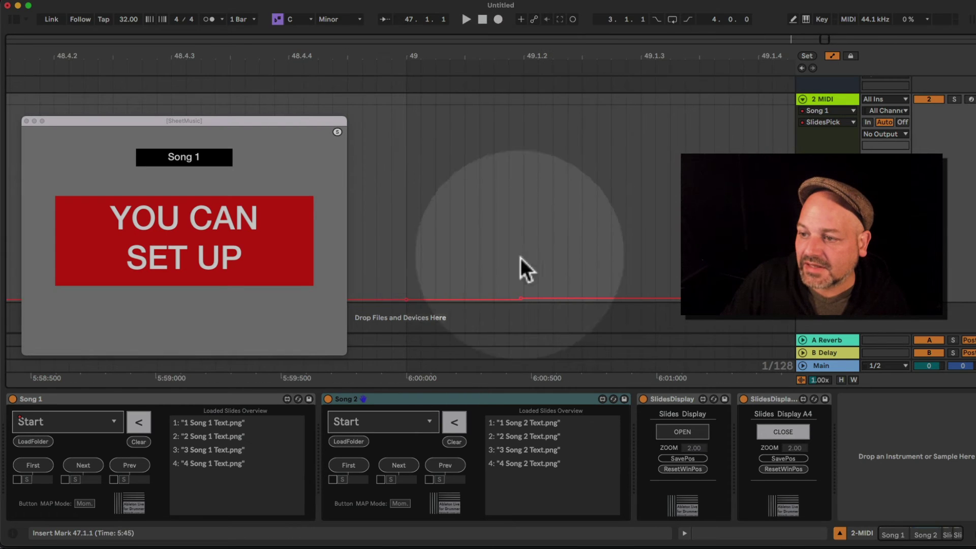
left_click_drag(520, 298, 405, 298)
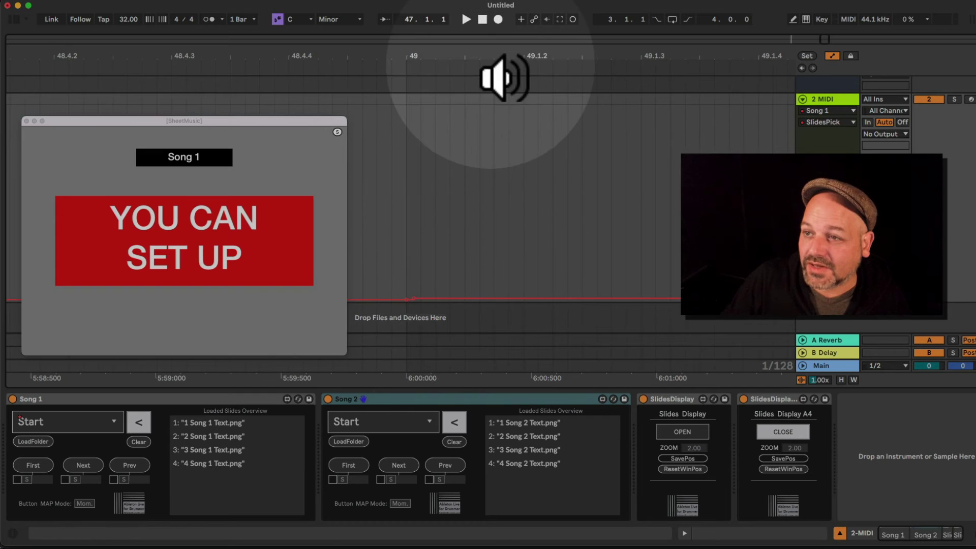
Add a SlidesPick automation value of 2 at position 49.2 on the 2 MIDI track
mouse_move(508, 71)
left_mouse_down()
mouse_move(507, 87)
mouse_move(502, 57)
left_mouse_up()
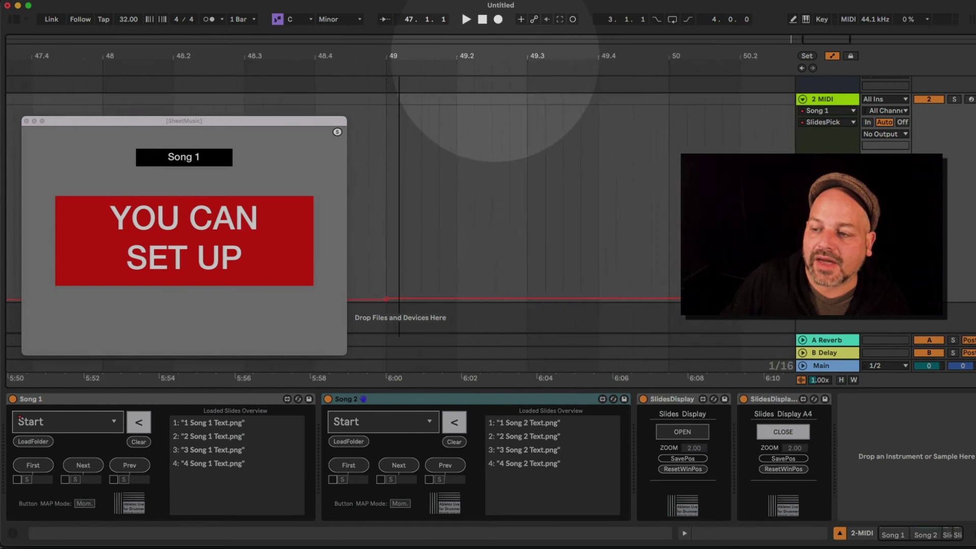
right_click(452, 298)
left_click(483, 249)
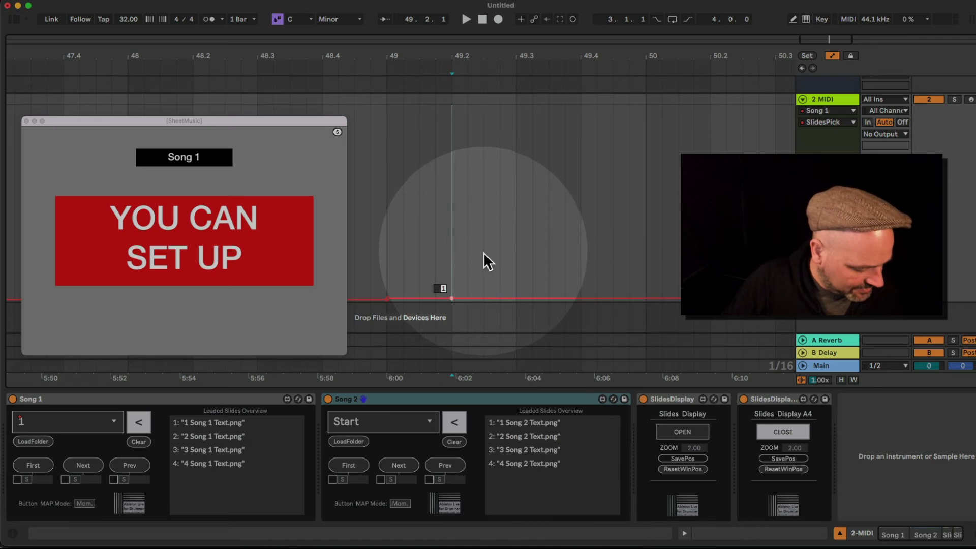
type("2")
key("Return")
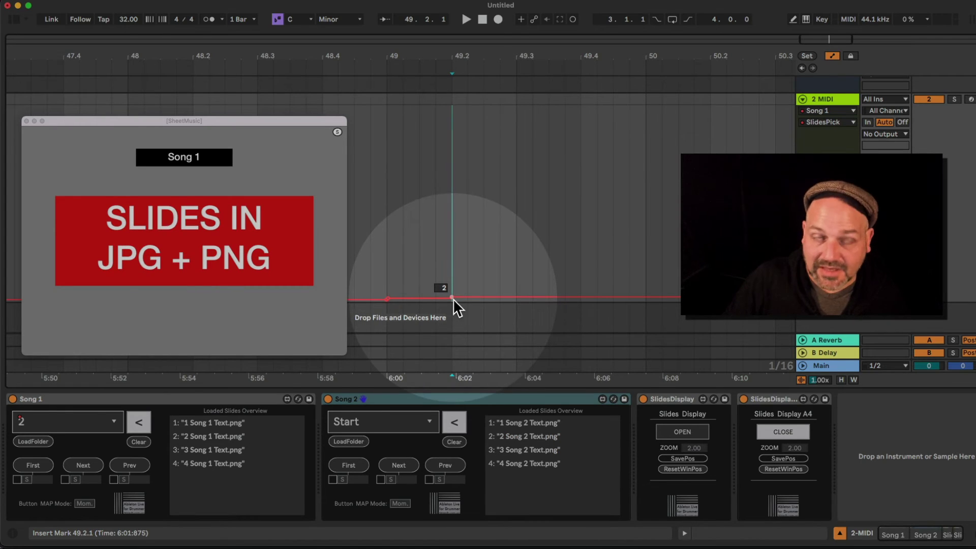
Add SlidesPick automation values of 3 at position 49.3 and 4 at position 49.4
right_click(517, 298)
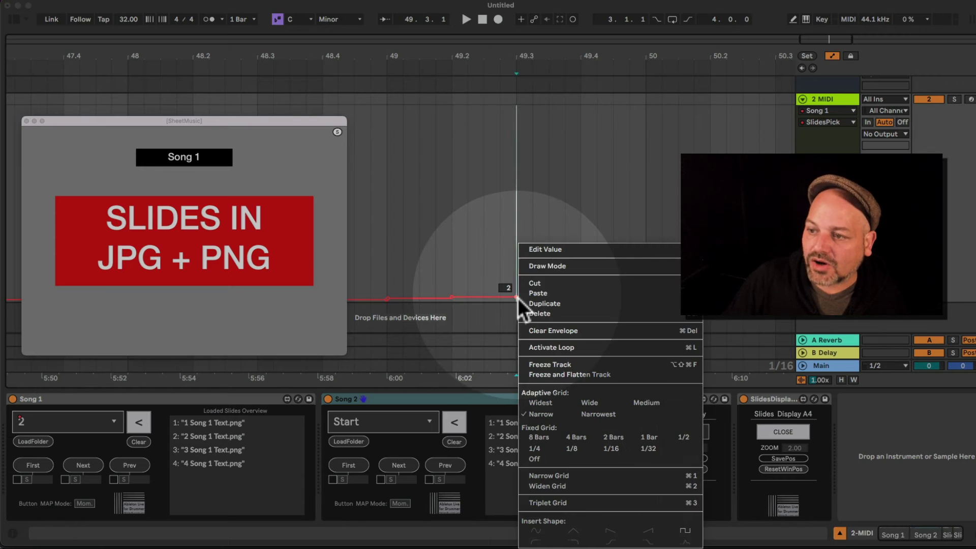
left_click(554, 250)
type("3")
key("Return")
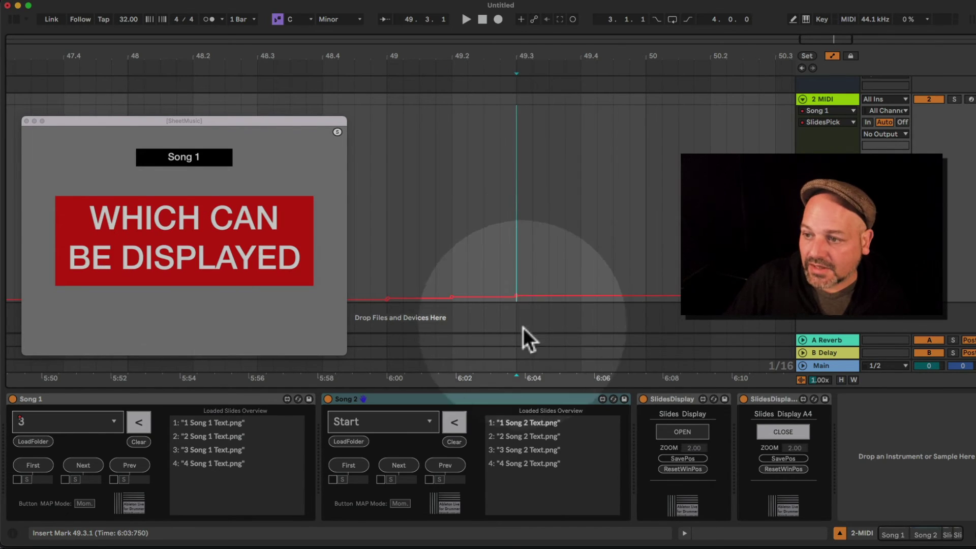
right_click(581, 299)
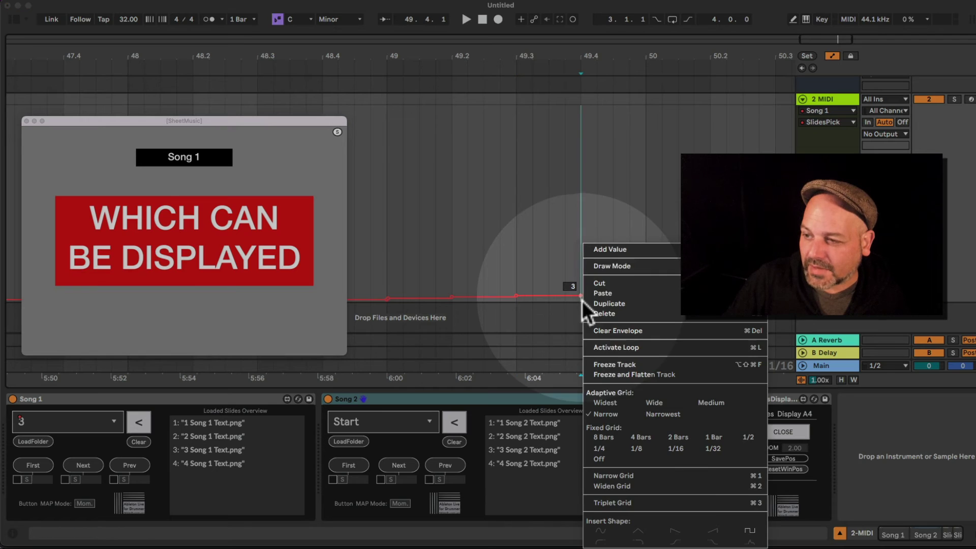
left_click(614, 252)
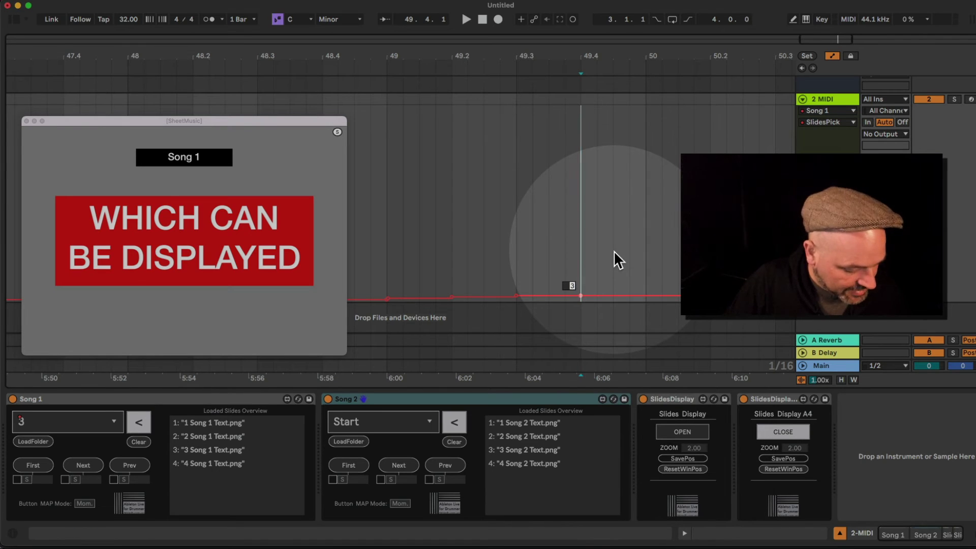
type("4")
key("Return")
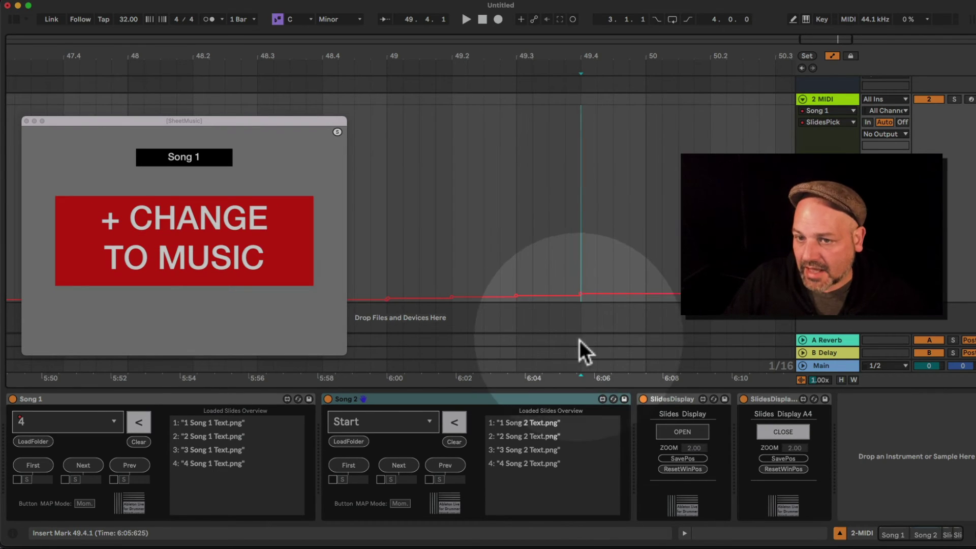
Play the Arrangement from 48.4.1 to preview the automated Song 1 slide changes, and inspect the automation steps
left_click_drag(497, 71, 425, 71)
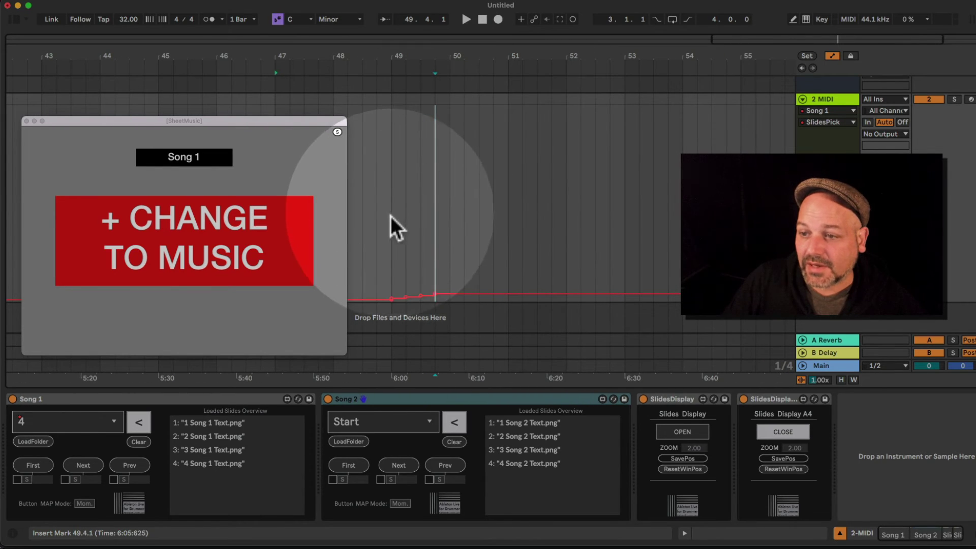
left_click(377, 219)
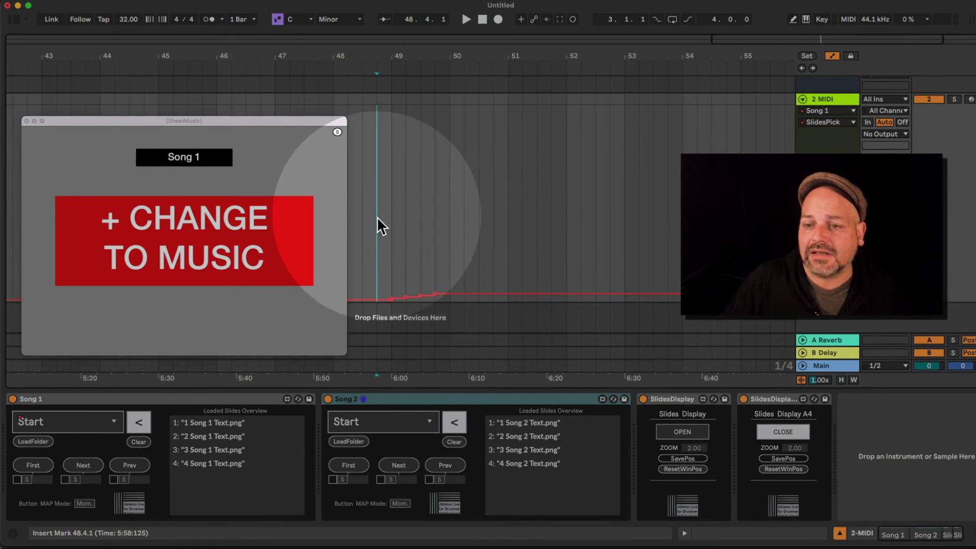
key("space")
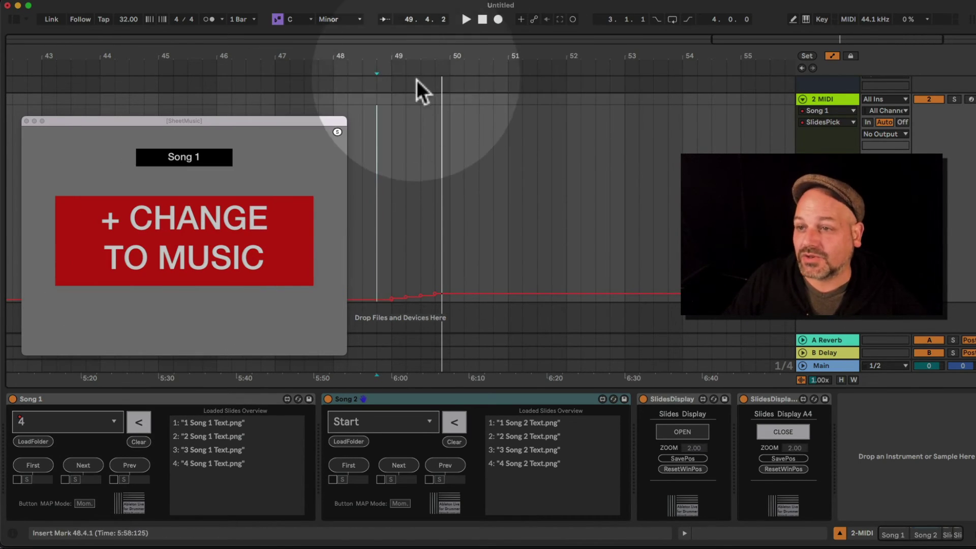
left_click_drag(413, 71, 410, 86)
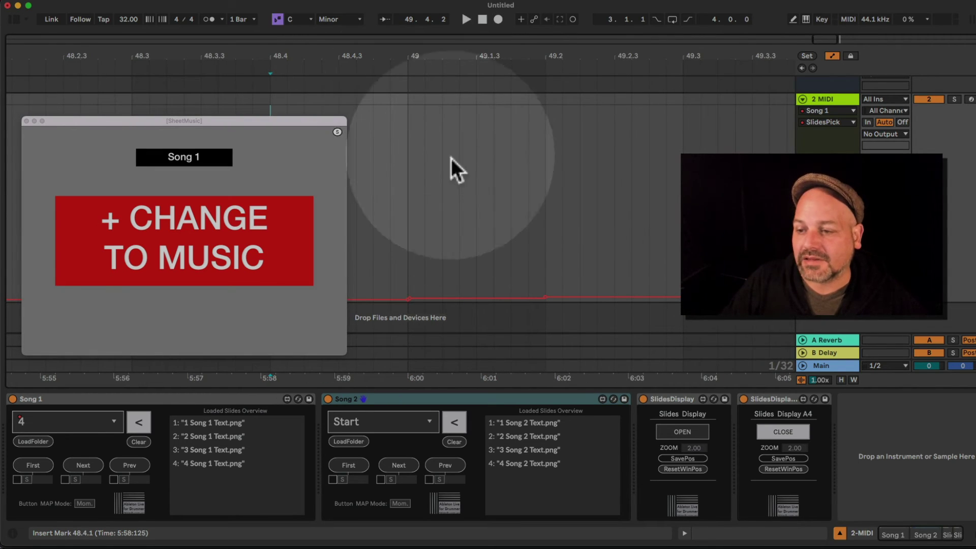
left_click_drag(438, 71, 411, 28)
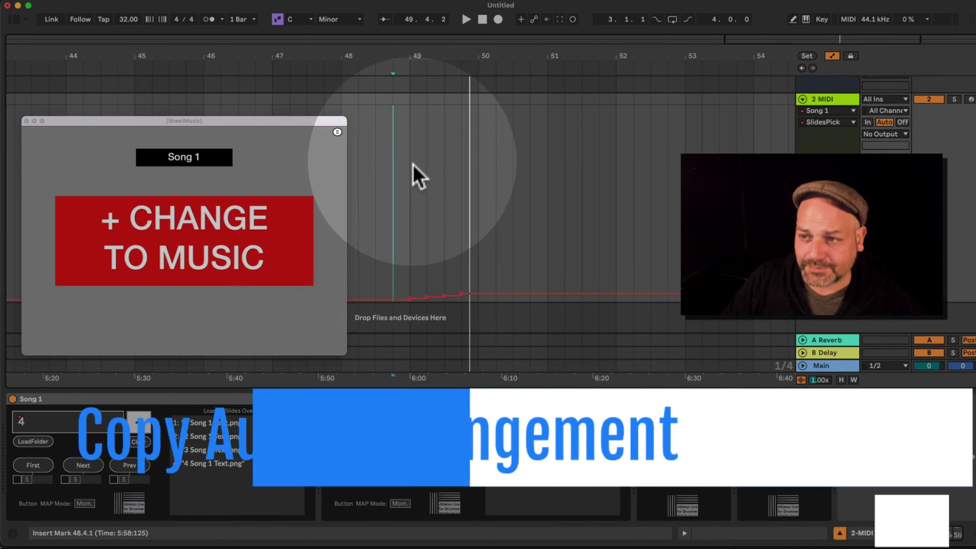
Select the one-bar section of SlidesPick automation from 49.1.1 to 50.1.1 on the 2 MIDI track
left_click(413, 163)
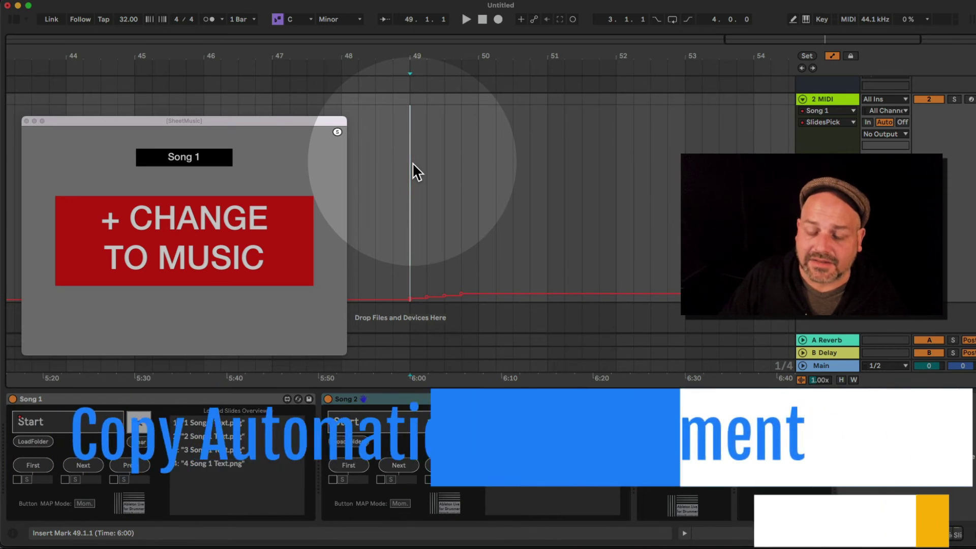
left_click_drag(412, 164, 475, 168)
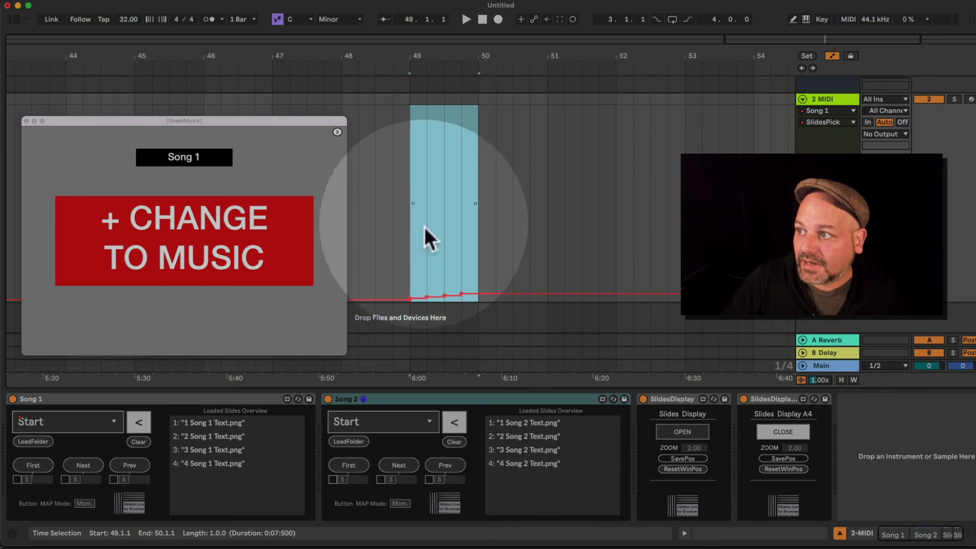
left_click(828, 94)
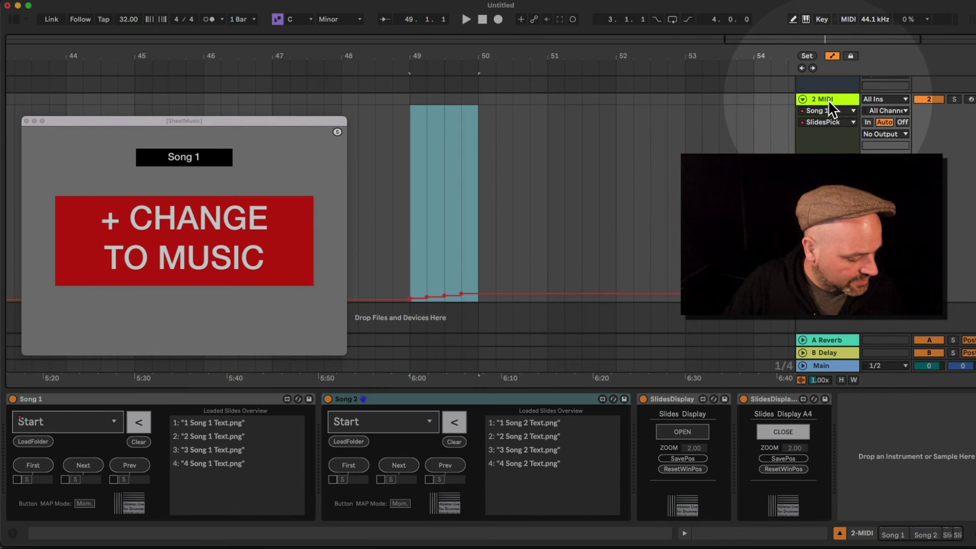
Create an empty clip in the fourth Session view slot of the 2 MIDI track and show its Song 1 SlidesPick envelope
key("Tab")
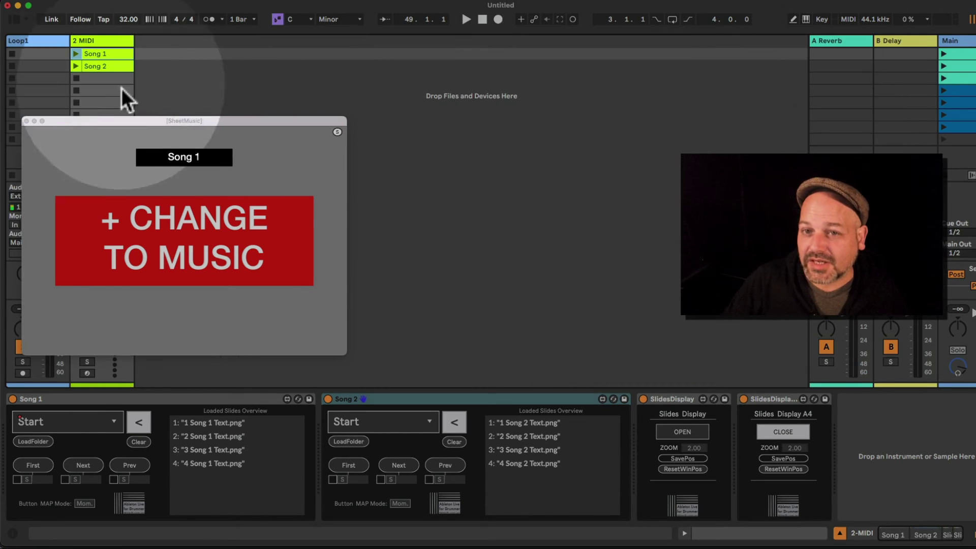
double_click(107, 90)
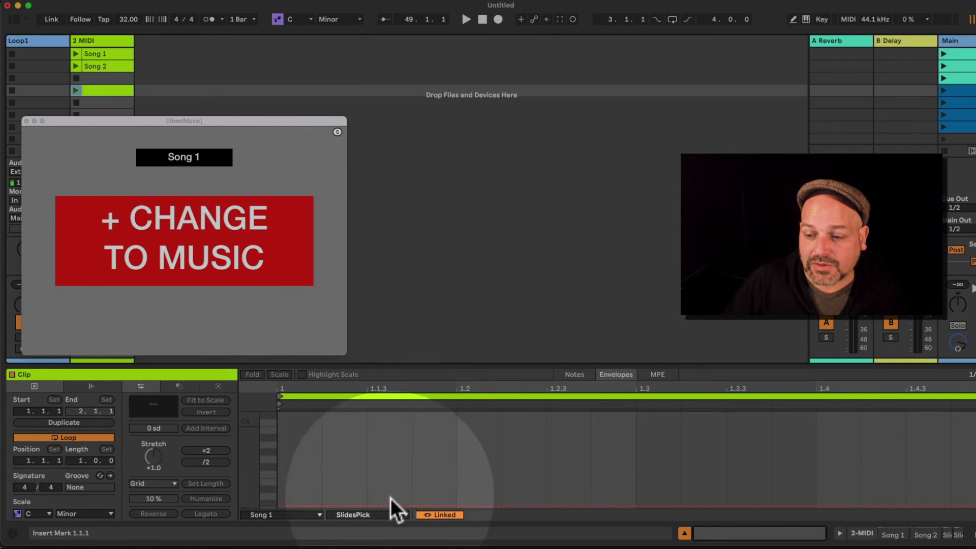
left_click(284, 515)
left_click(285, 516)
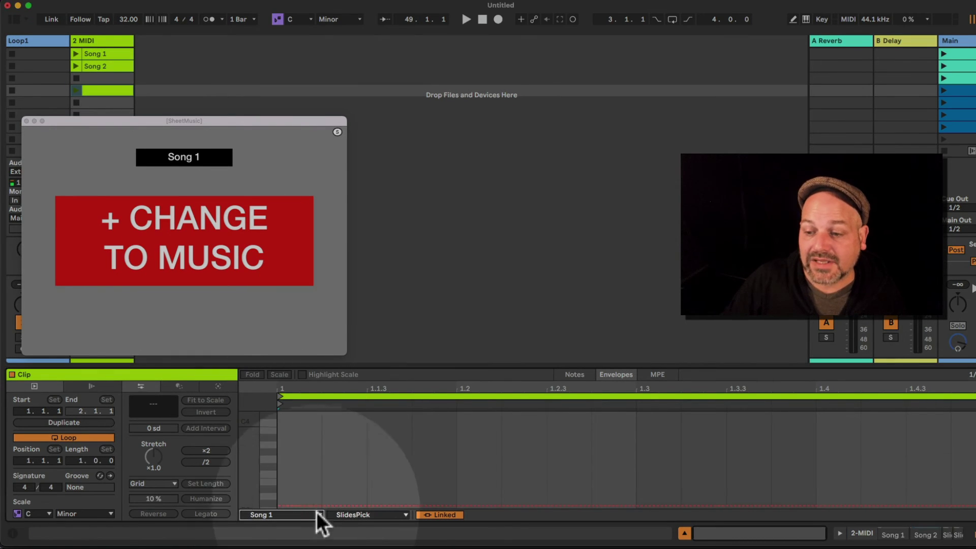
left_click(368, 516)
left_click(367, 515)
left_click(608, 375)
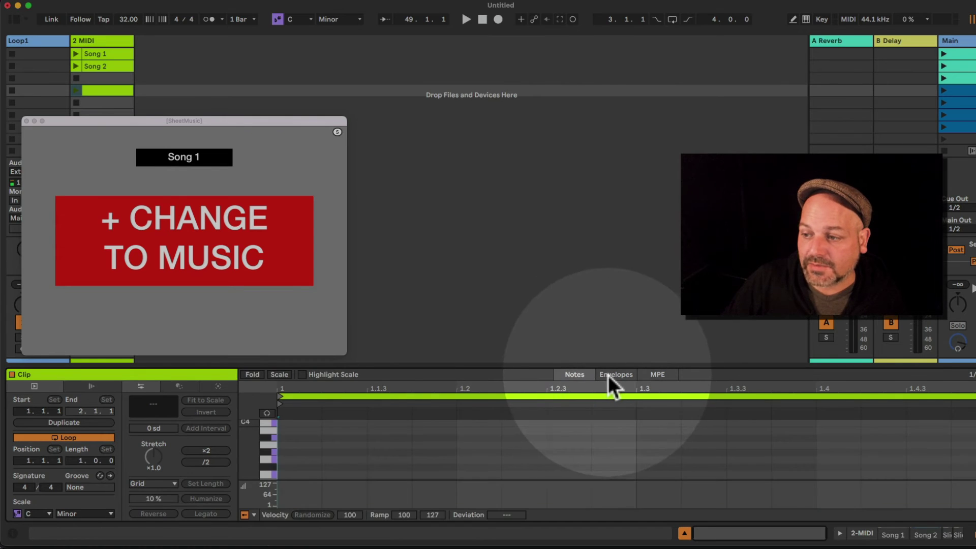
left_click(612, 376)
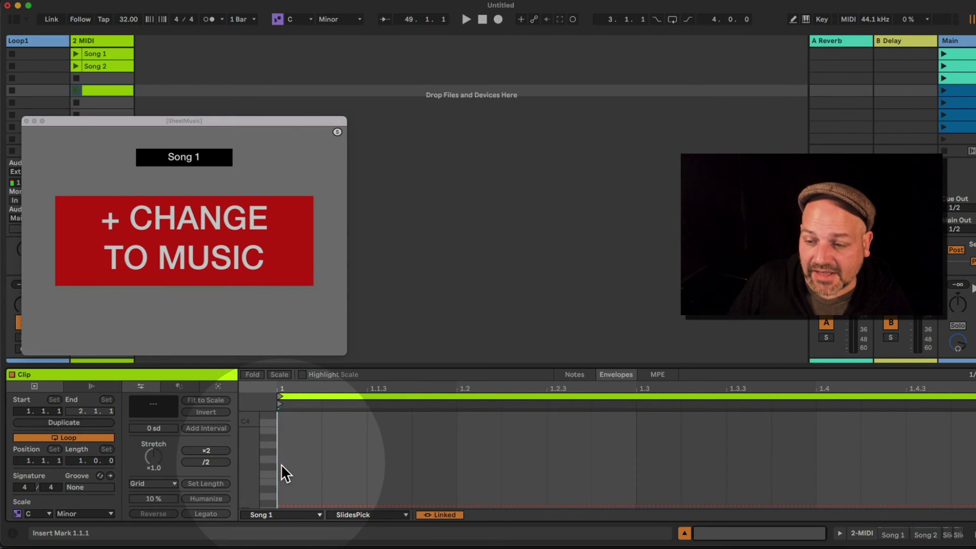
left_click(364, 515)
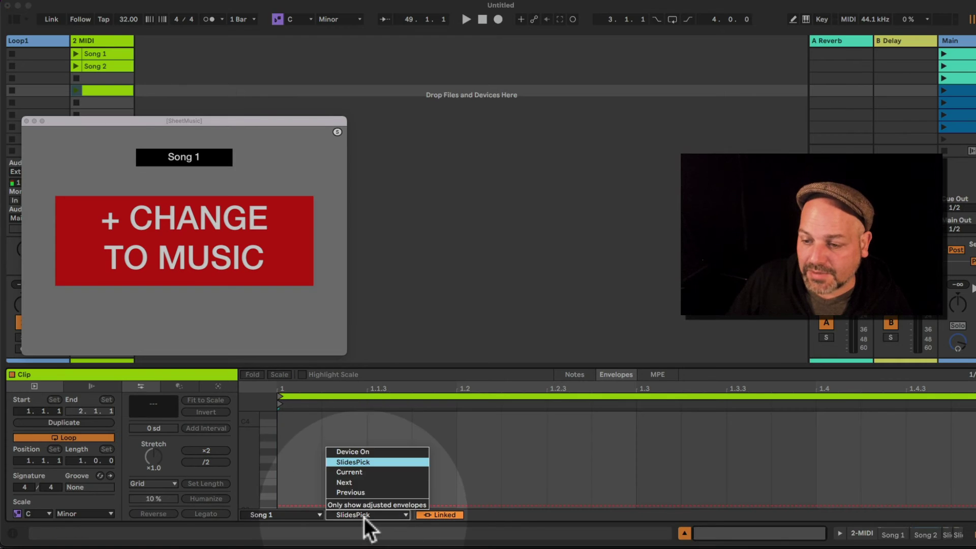
left_click(364, 516)
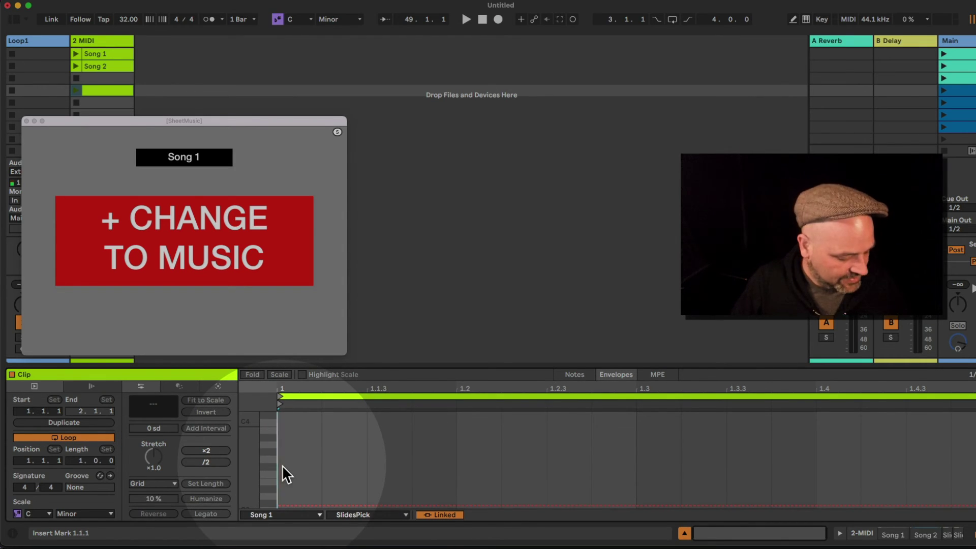
Paste the copied SlidesPick automation at the start of the new clip's Song 1 envelope
left_click(283, 466)
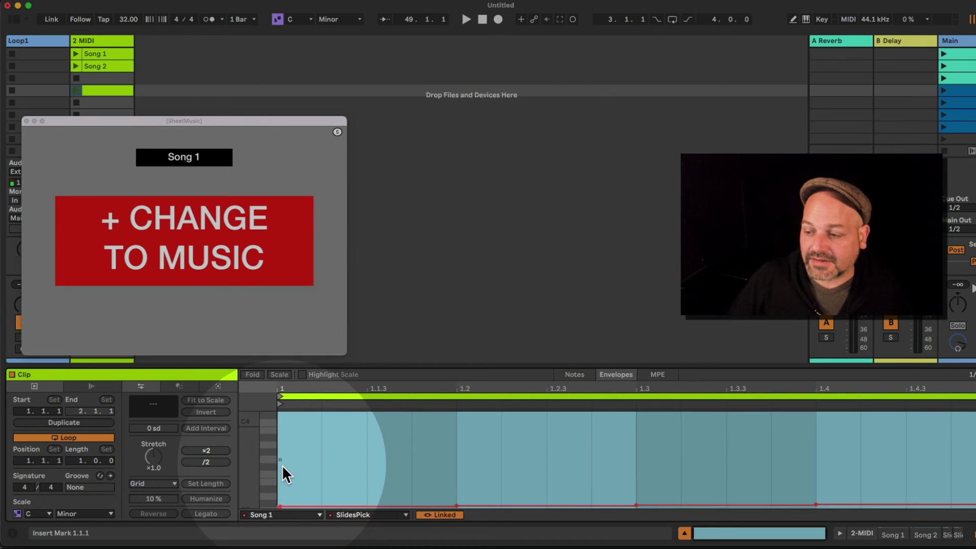
left_click(458, 510)
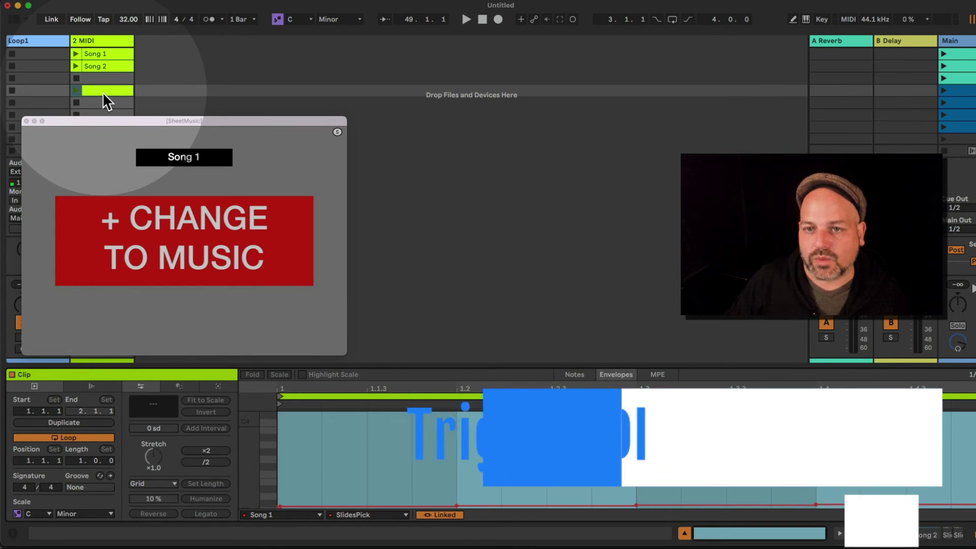
Delete the clip in the fourth slot of the 2 MIDI track and show the track's devices
key("Delete")
left_click(109, 37)
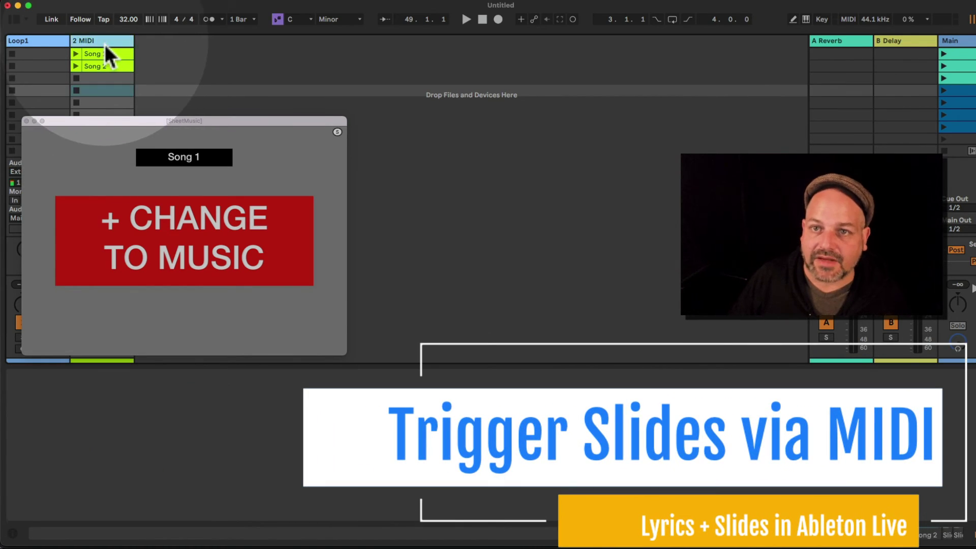
left_click(140, 325)
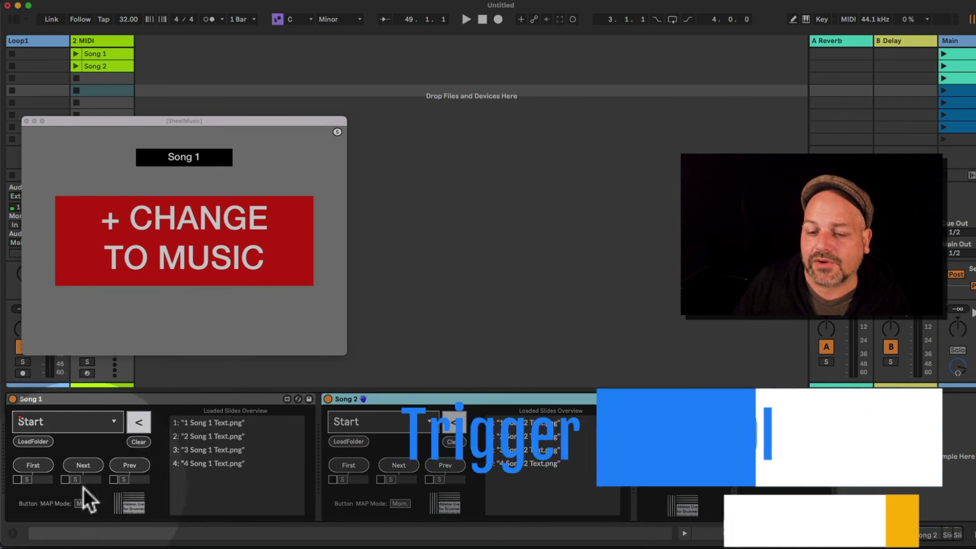
Try the First, Next and Prev slide controls on Song 1 and Song 2, ending on Song 1's first slide
left_click(84, 465)
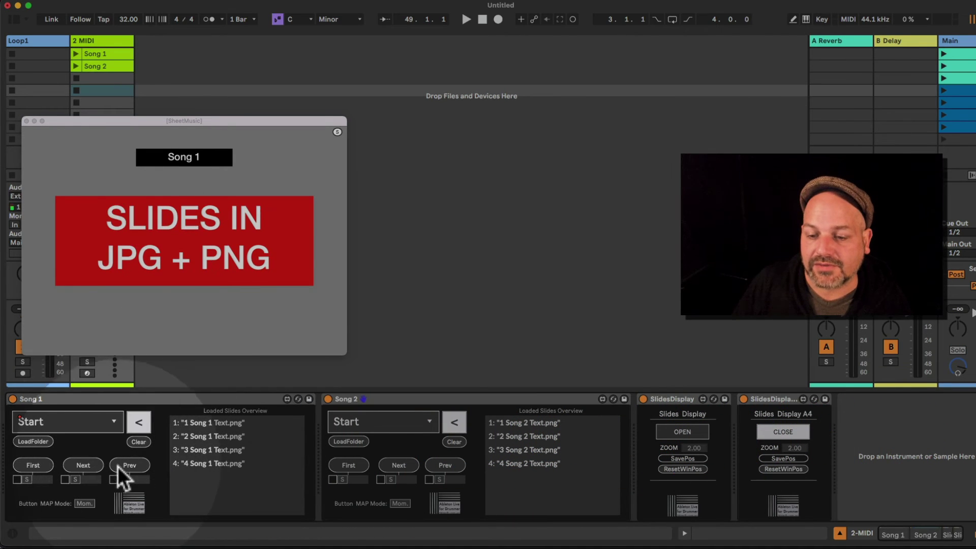
left_click(365, 465)
left_click(353, 466)
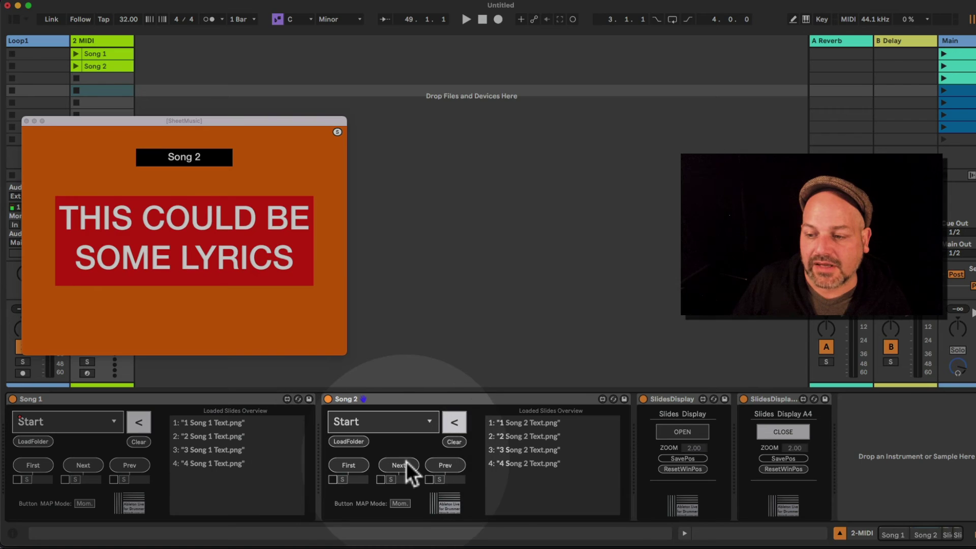
left_click(406, 464)
left_click(445, 466)
left_click(389, 467)
left_click(350, 463)
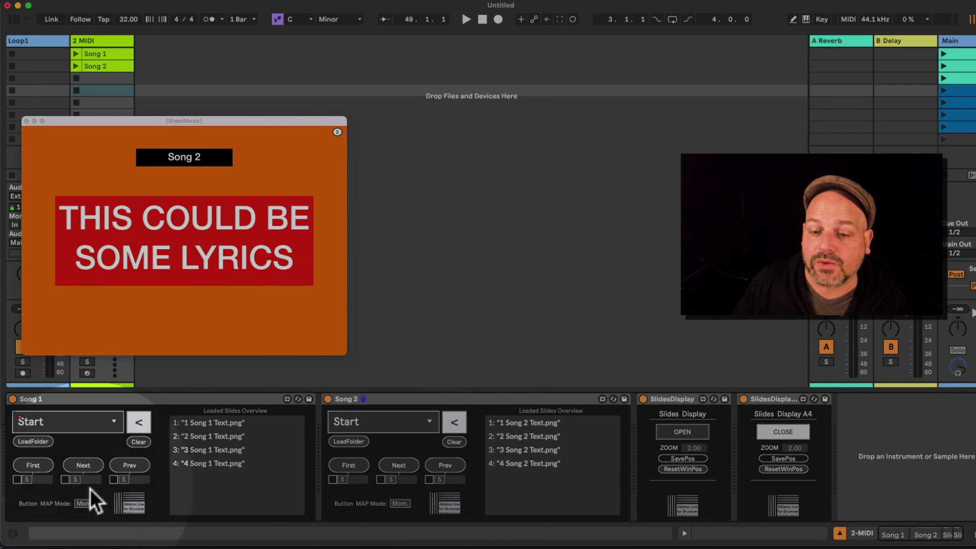
left_click(28, 467)
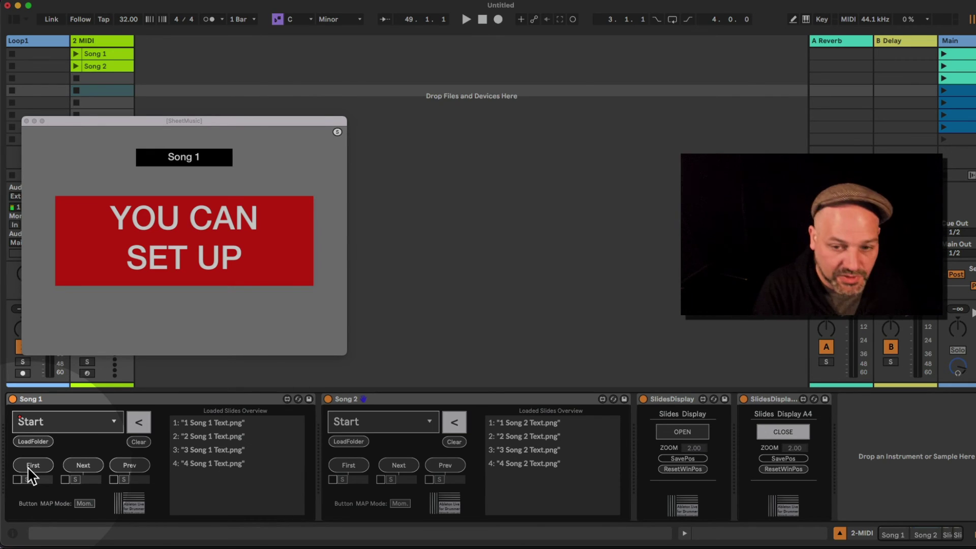
Show which slide device controls can be mapped to computer keys, and leave key mapping mode
key("super+k")
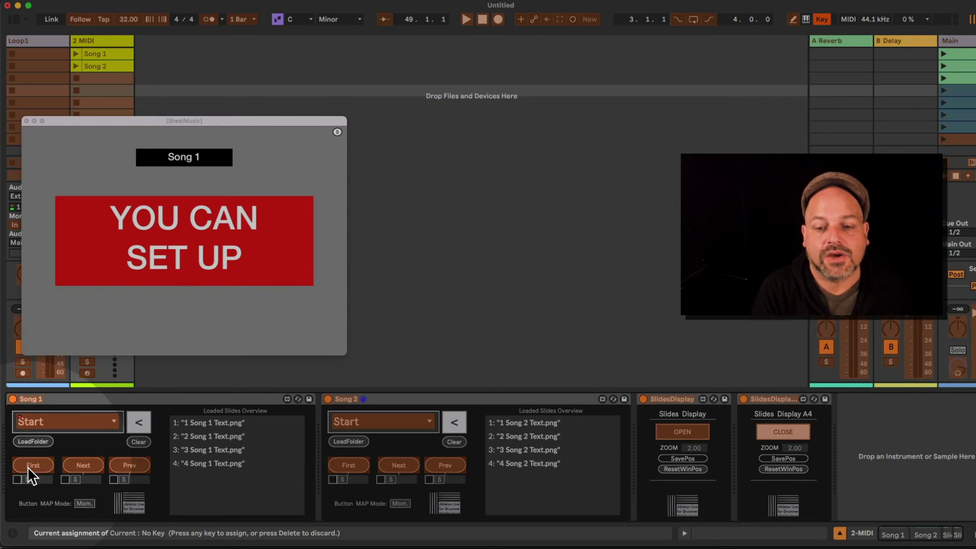
key("super+k")
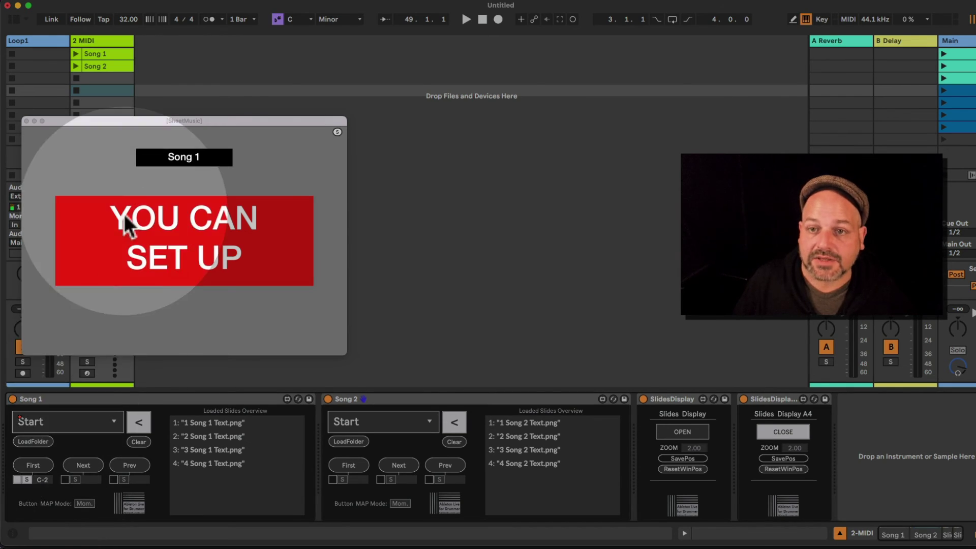
Move the slide window off the mixer and set the 2 MIDI track's monitoring to In
left_click_drag(93, 120, 243, 91)
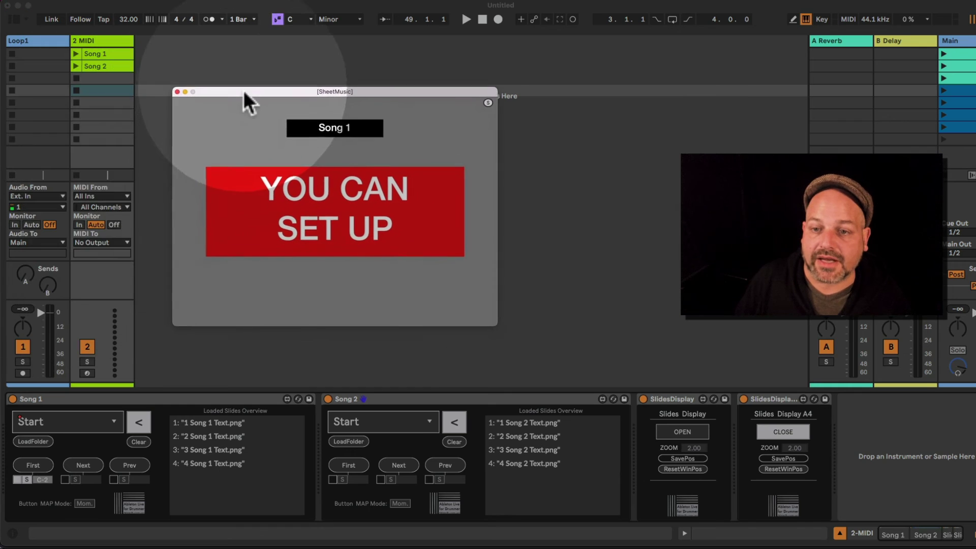
left_click(79, 225)
Delete the Loop1 track and move the slide window beside the remaining MIDI track
left_click(20, 43)
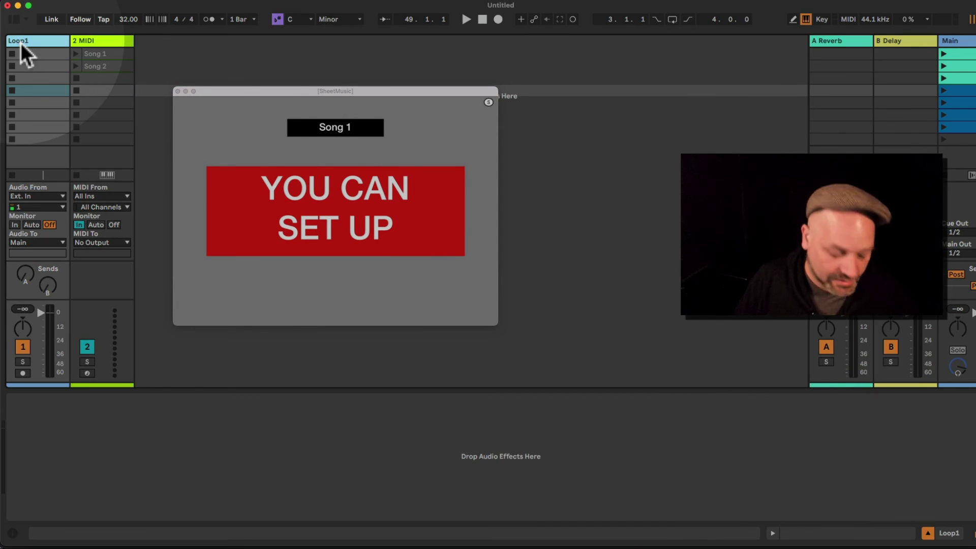
key("Delete")
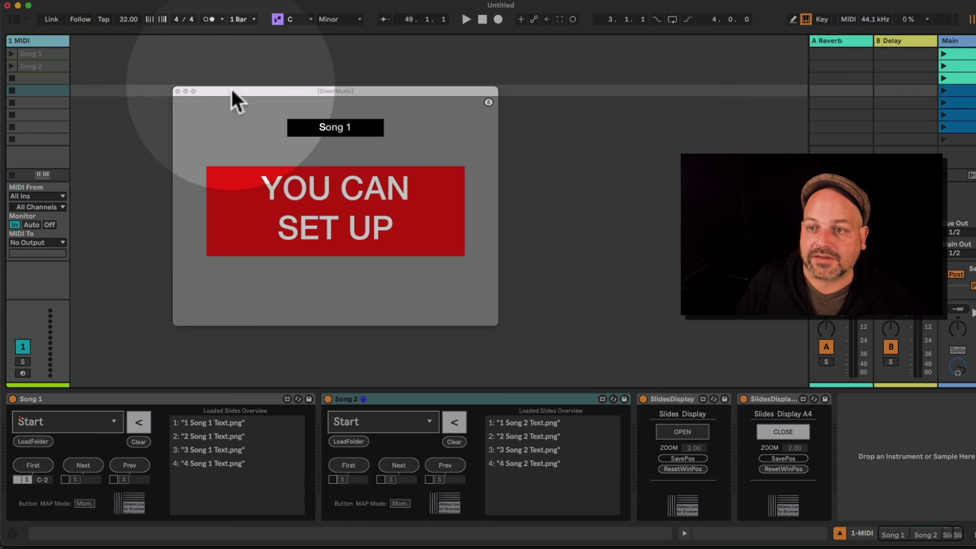
left_click_drag(230, 89, 142, 44)
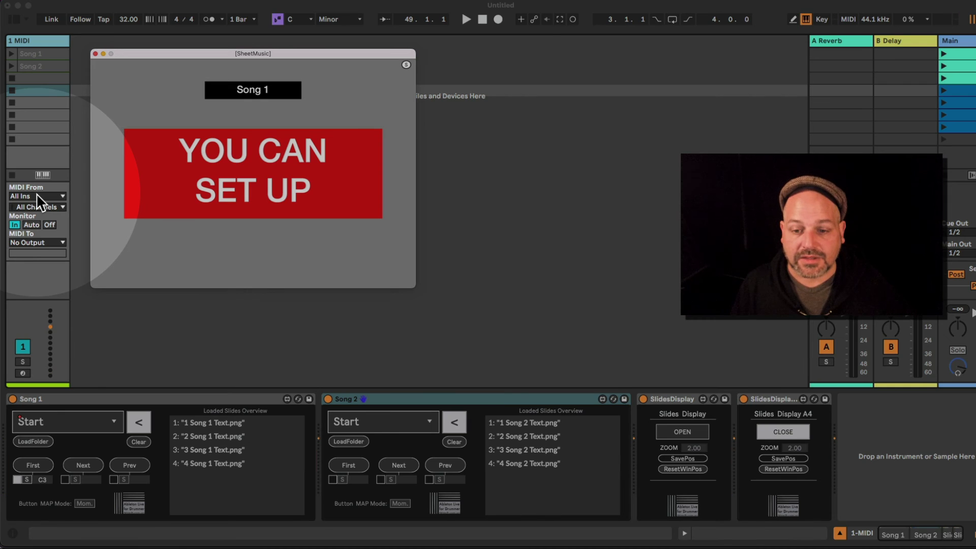
Enable the MIDI trigger for Song 1's Next control with note D3, and try Next and First
left_click(66, 480)
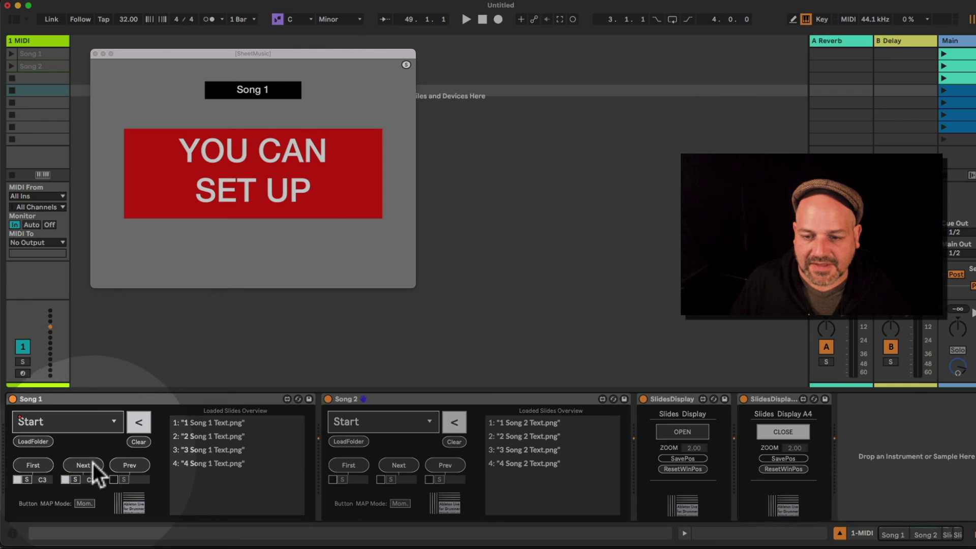
left_click(92, 464)
left_click(42, 469)
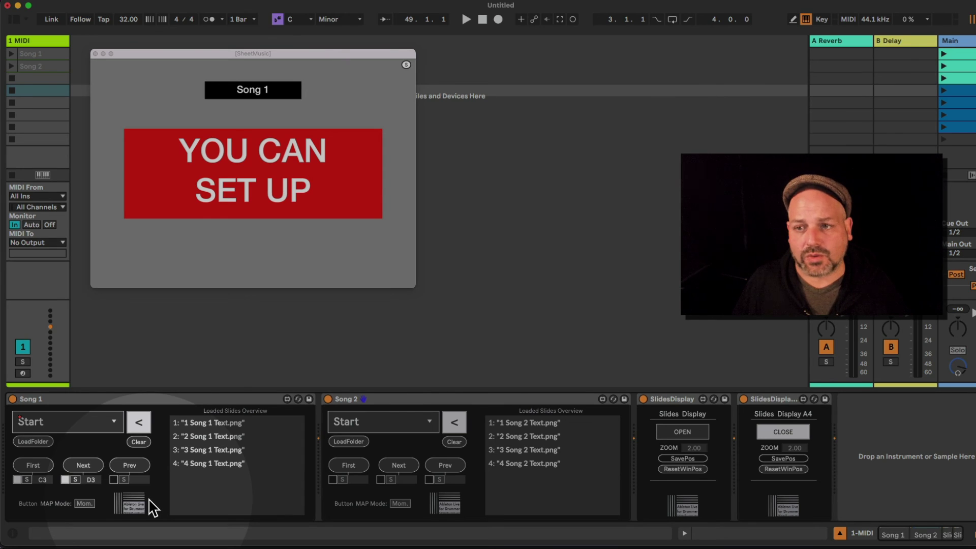
Advance Song 1's slides by playing D3, and set the 1 MIDI track's monitoring to Auto
key("s")
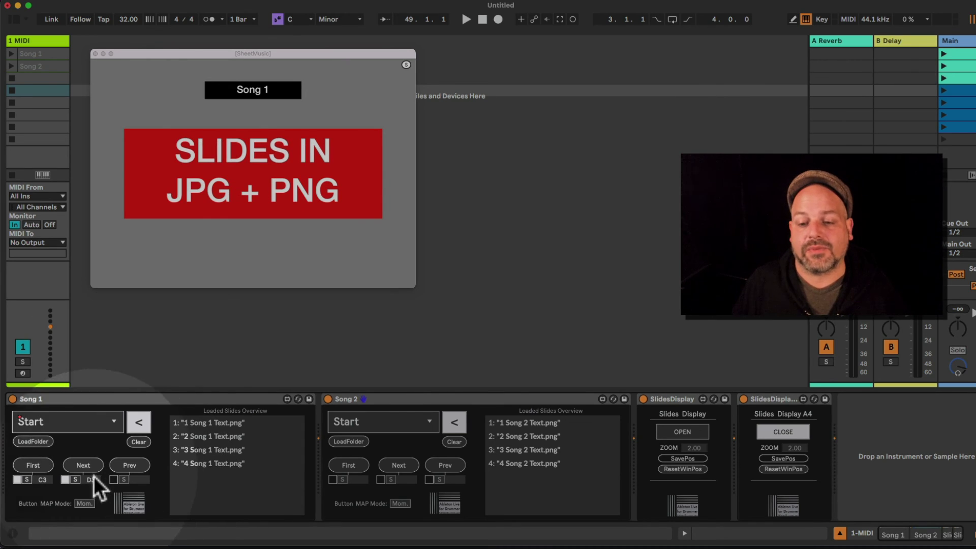
key("s")
key("s")
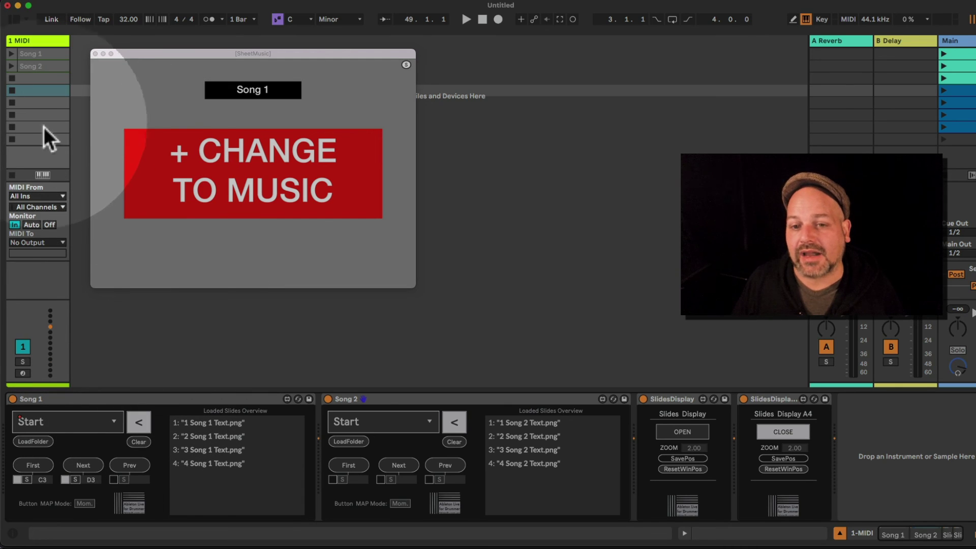
left_click(32, 225)
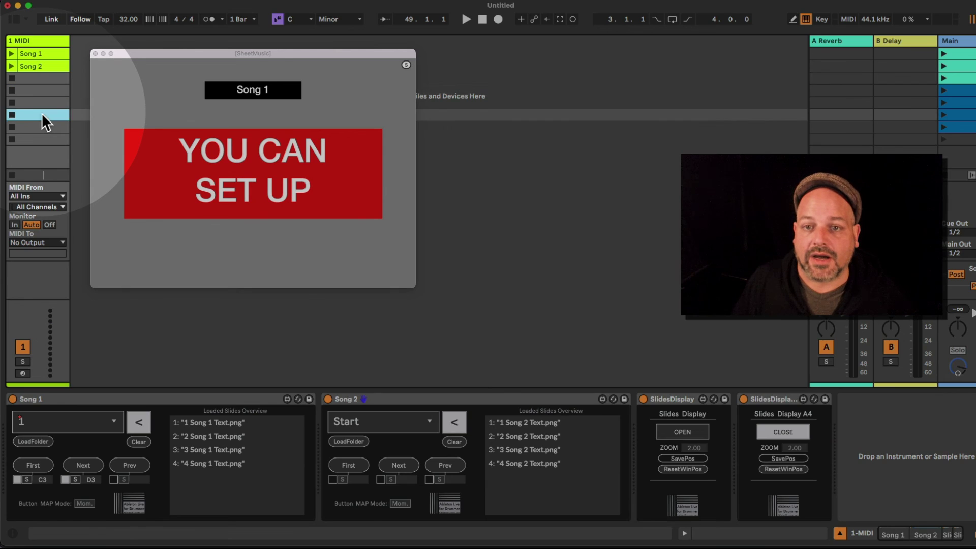
Create an empty clip in the sixth slot of the 1 MIDI track and show its notes
double_click(42, 115)
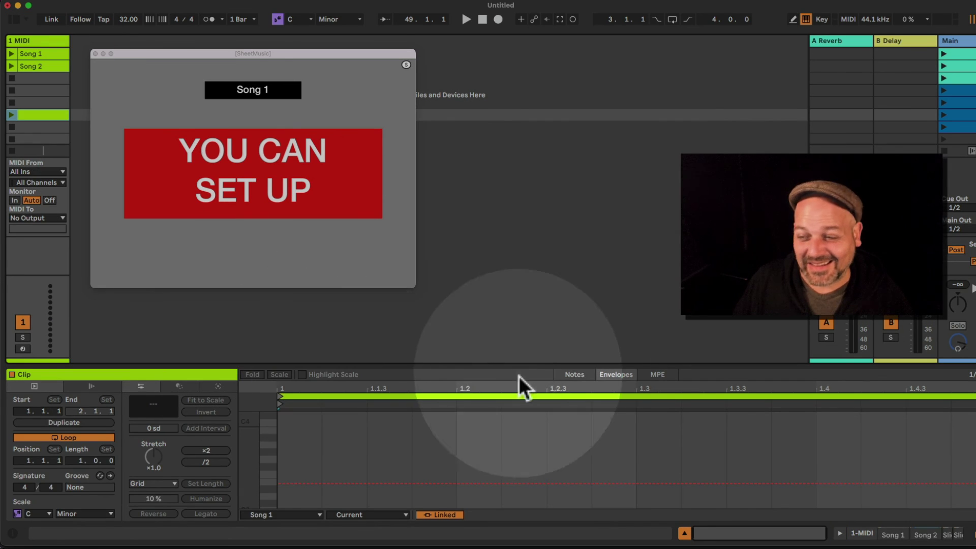
left_click(575, 375)
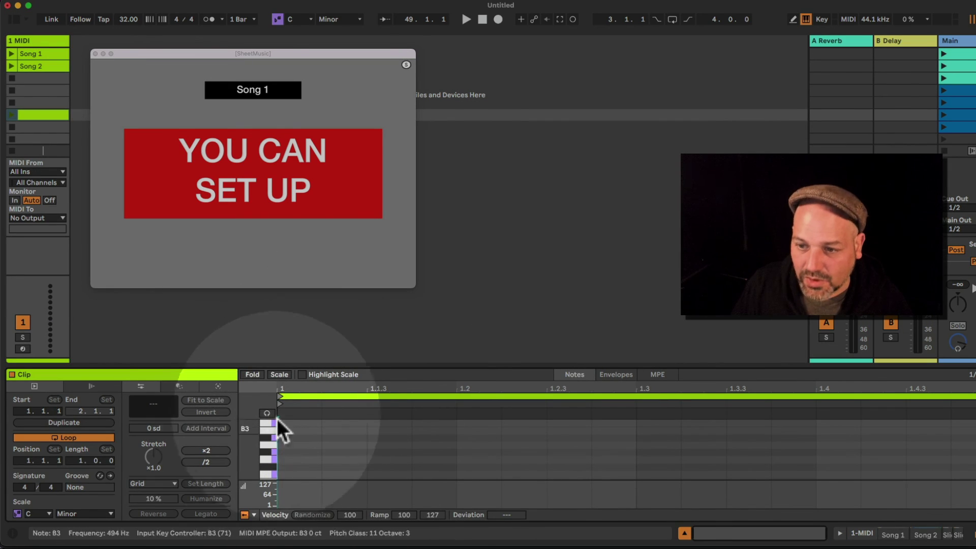
scroll(276, 447, "down", 5)
scroll(271, 469, "down", 10)
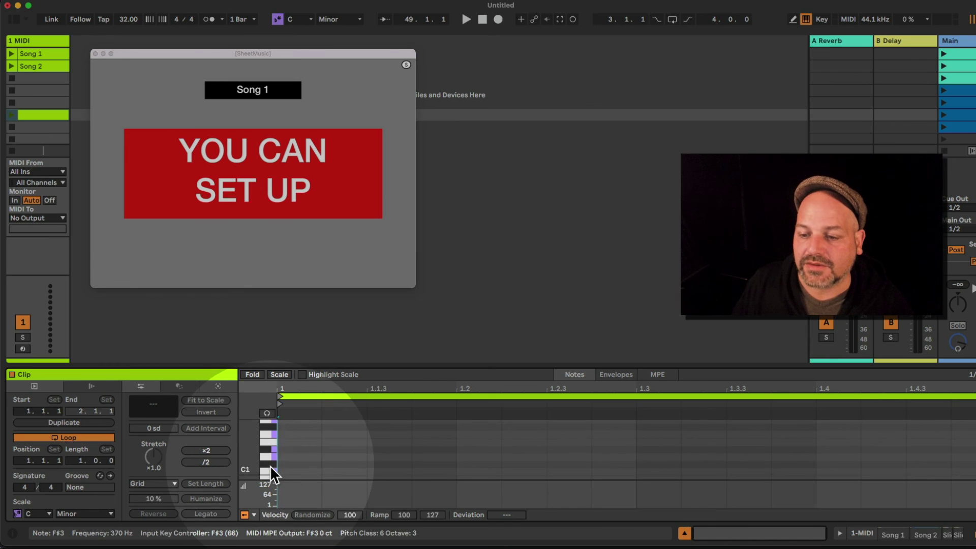
scroll(270, 468, "down", 3)
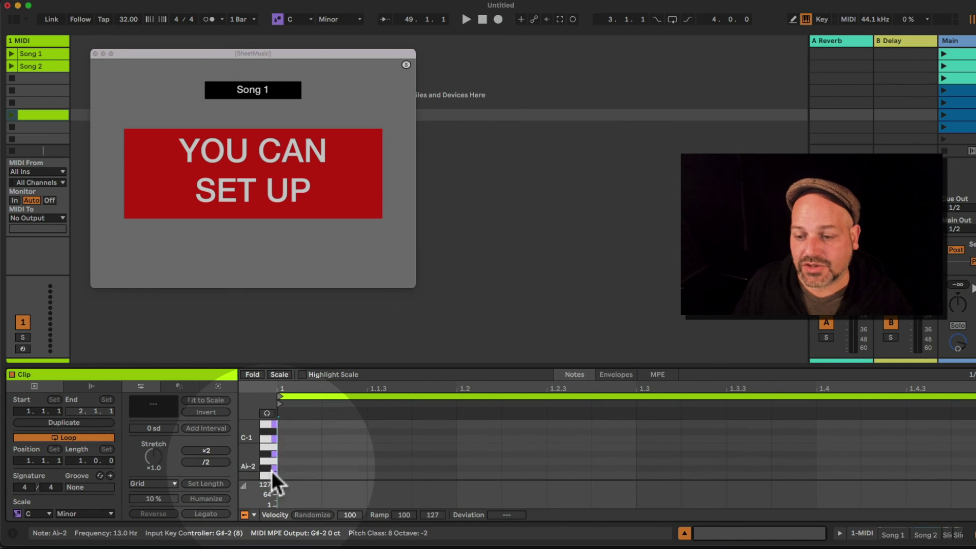
Turn off the scale setting for the new clip
left_click(17, 512)
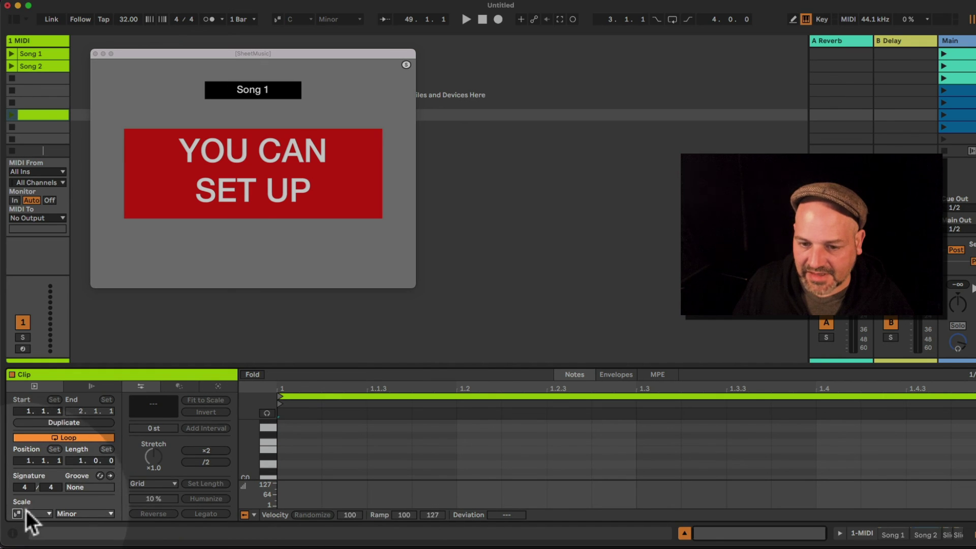
left_click(19, 511)
left_click(19, 511)
Add a C3 note at 1.1.1 and D3 notes at 1.1.4, 1.2.2 and 1.2.4 in the clip
scroll(263, 450, "up", 5)
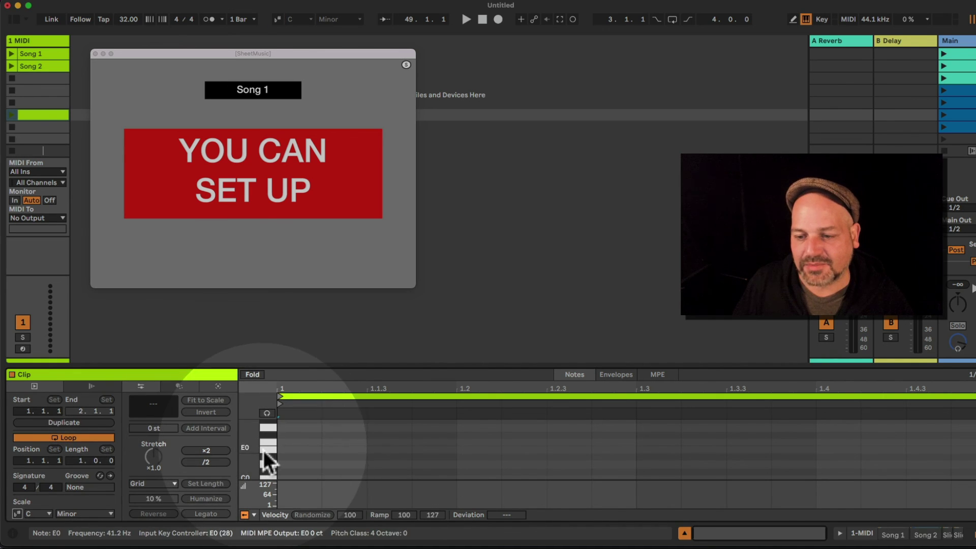
scroll(264, 450, "up", 7)
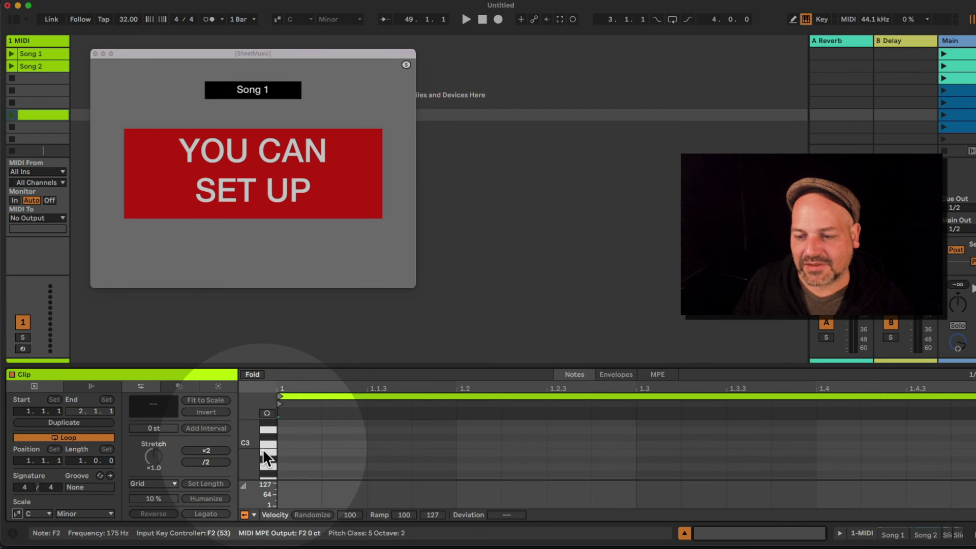
double_click(298, 445)
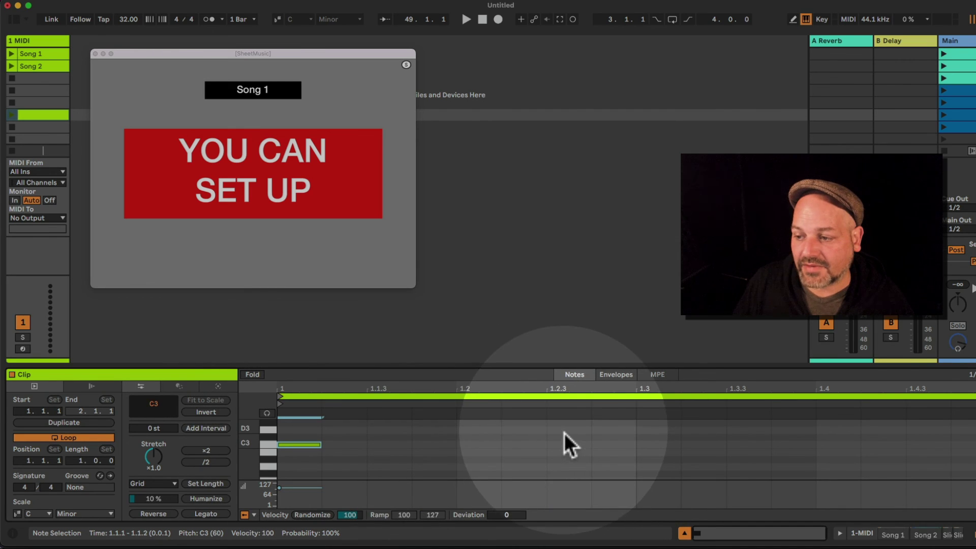
double_click(564, 432)
left_click_drag(560, 432, 435, 431)
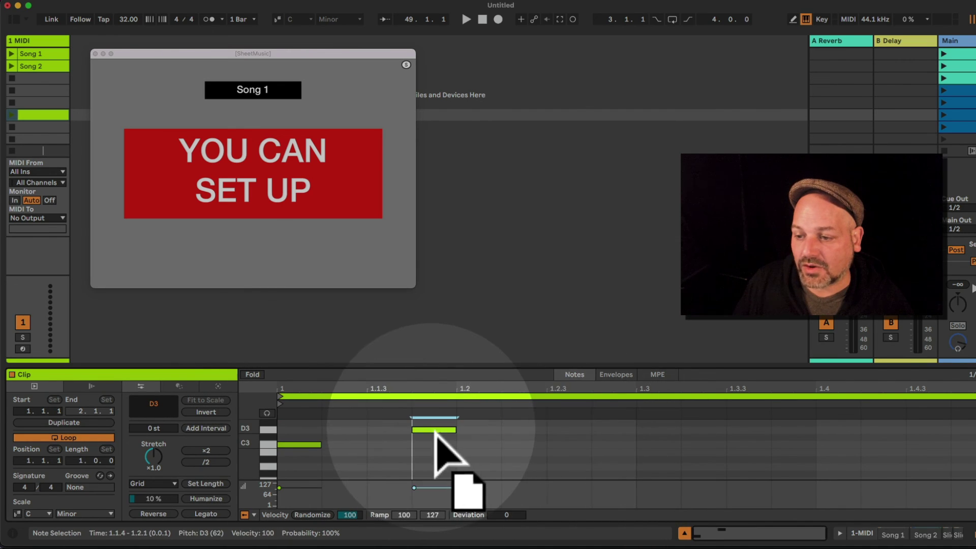
double_click(528, 433)
double_click(618, 431)
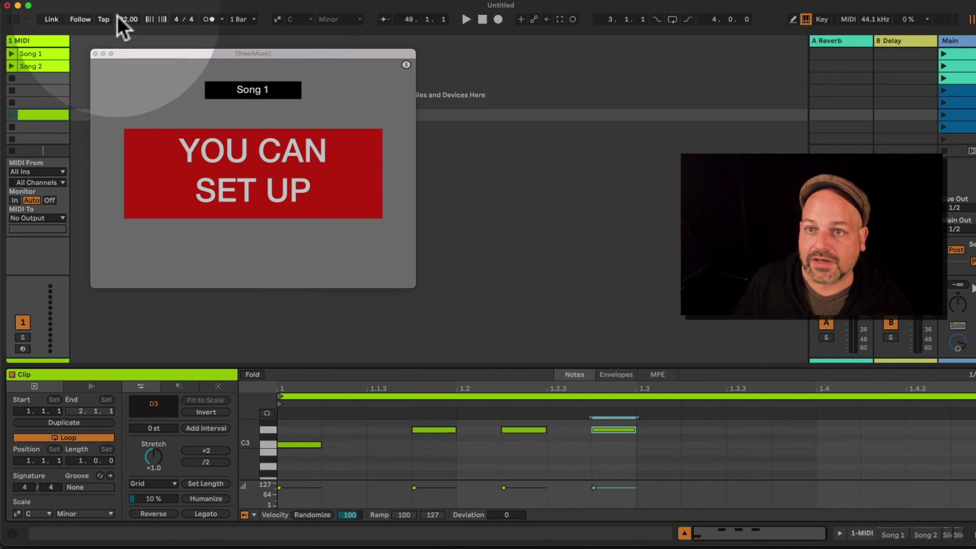
Set the tempo to 20.00 BPM and launch the note clip to preview its slide changes, stopping playback when done
left_click_drag(118, 18, 133, 22)
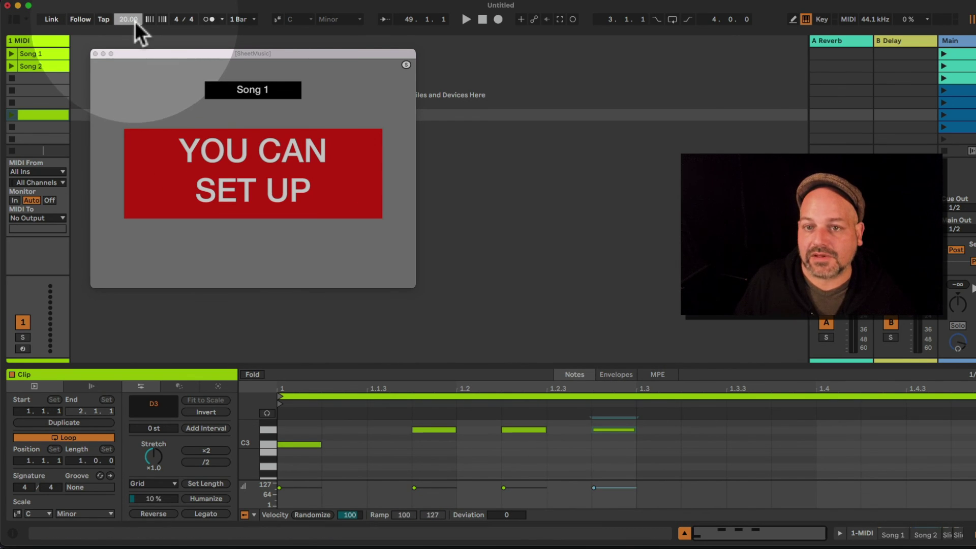
left_click(10, 116)
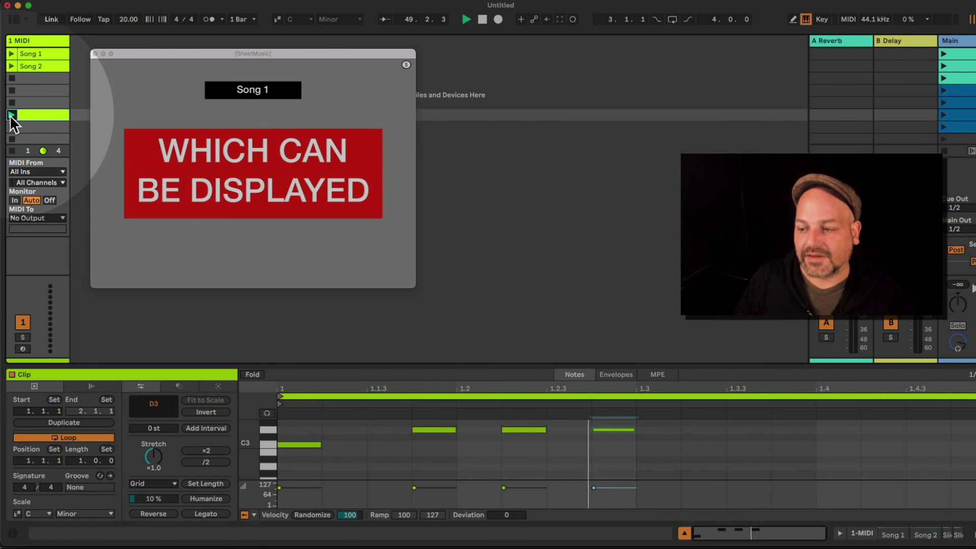
left_click(11, 116)
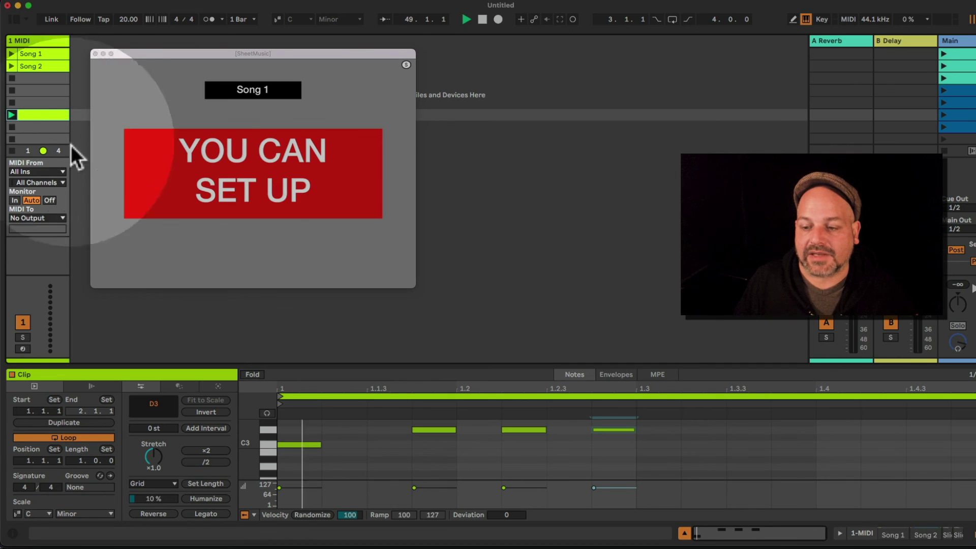
left_click(291, 443)
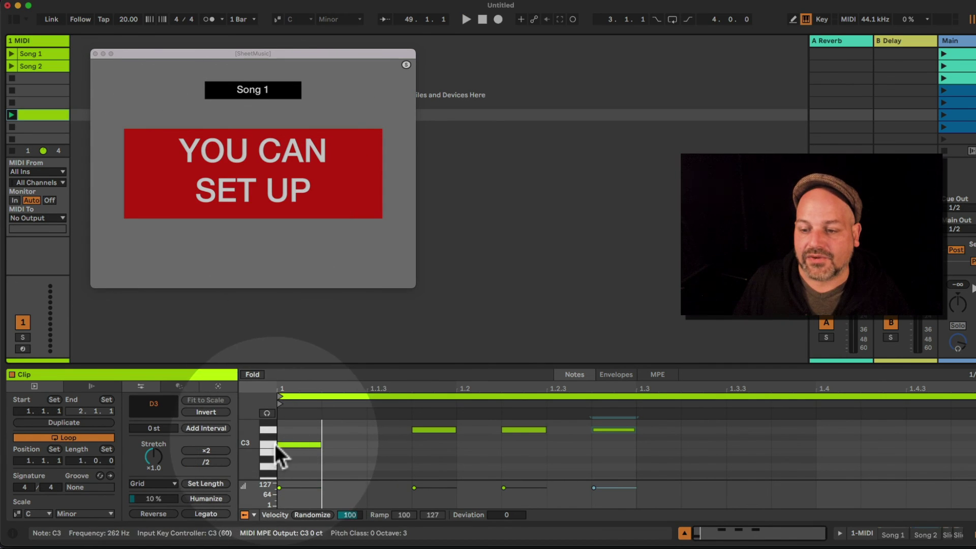
Show the 1 MIDI track's devices and enable the MIDI trigger for Song 2's First control
left_click(32, 40)
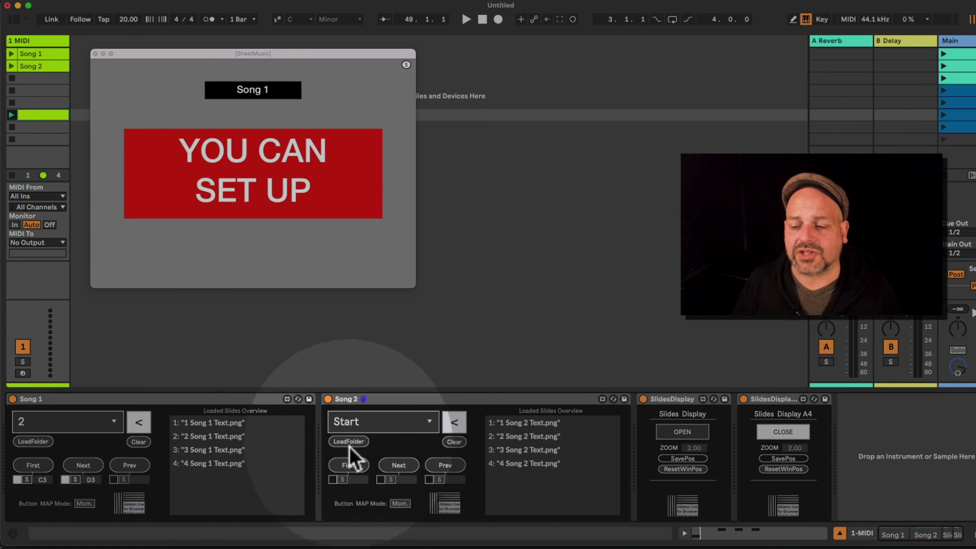
left_click(332, 480)
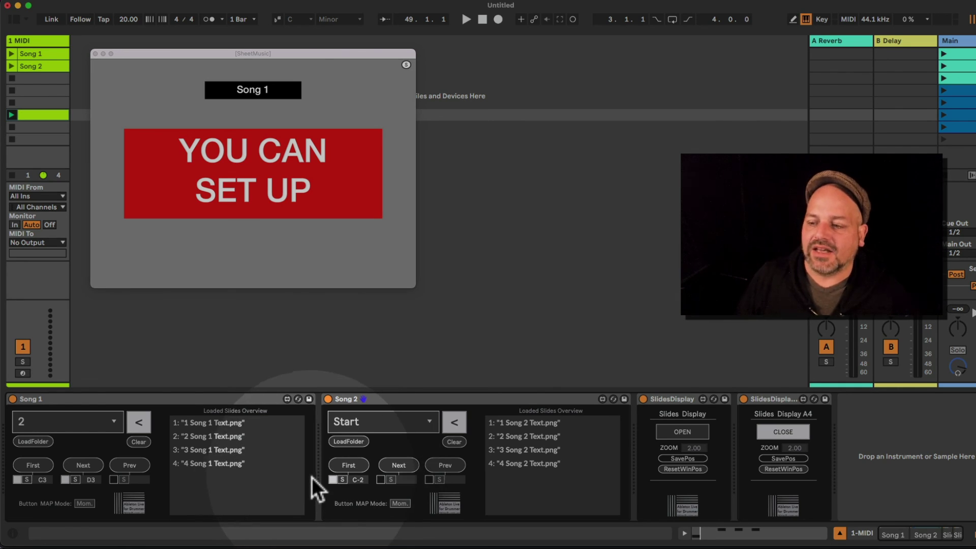
Open the SlidesDisplay window and move it so it overlaps the lower part of the existing slide window
left_click(679, 430)
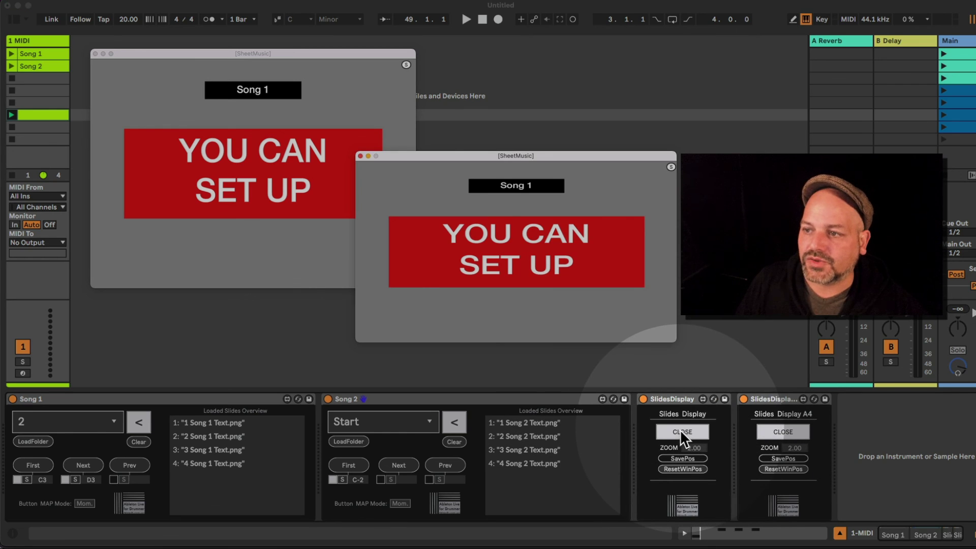
left_click_drag(442, 155, 181, 294)
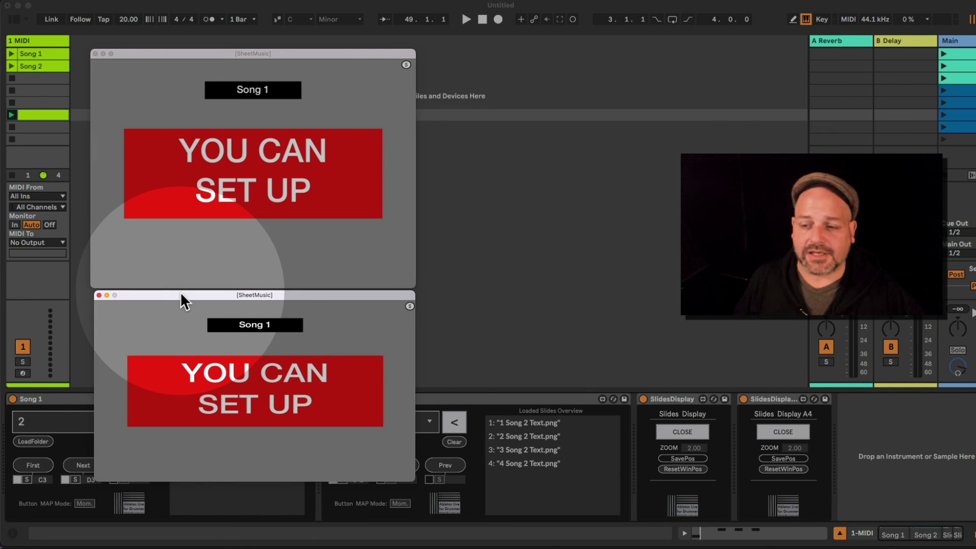
left_click_drag(180, 292, 254, 208)
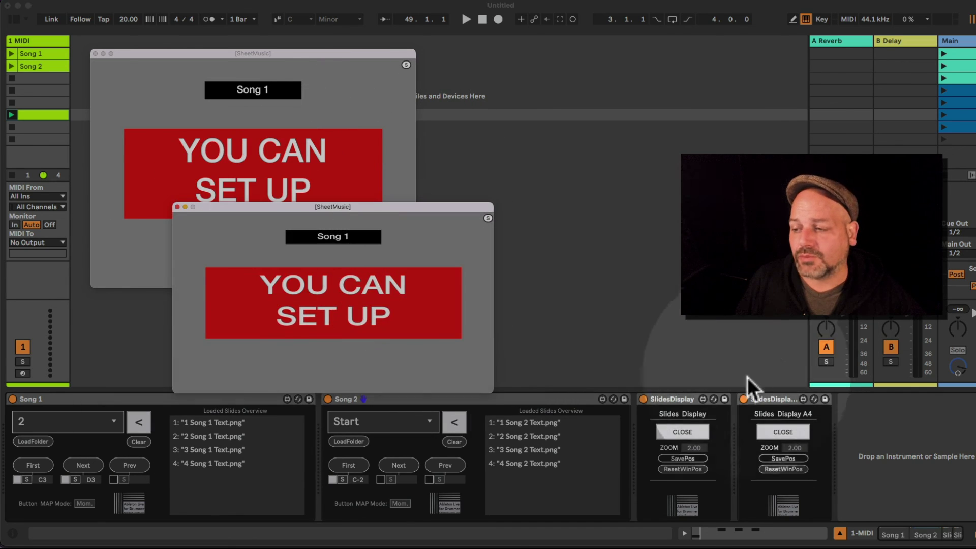